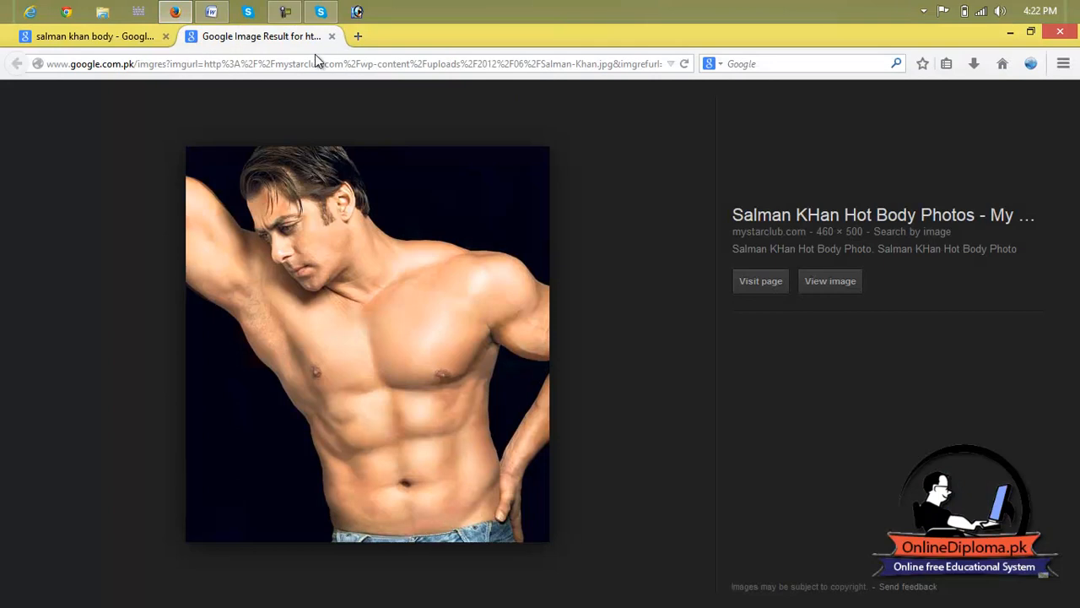
Close the image result tab and load the Google homepage in the remaining tab.
click(333, 37)
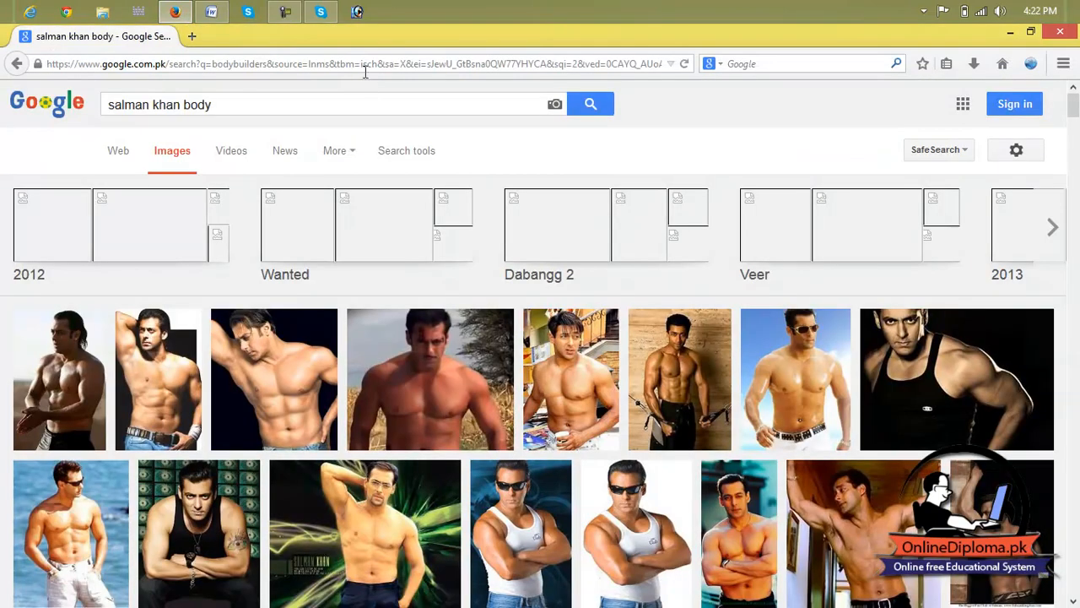
click(368, 69)
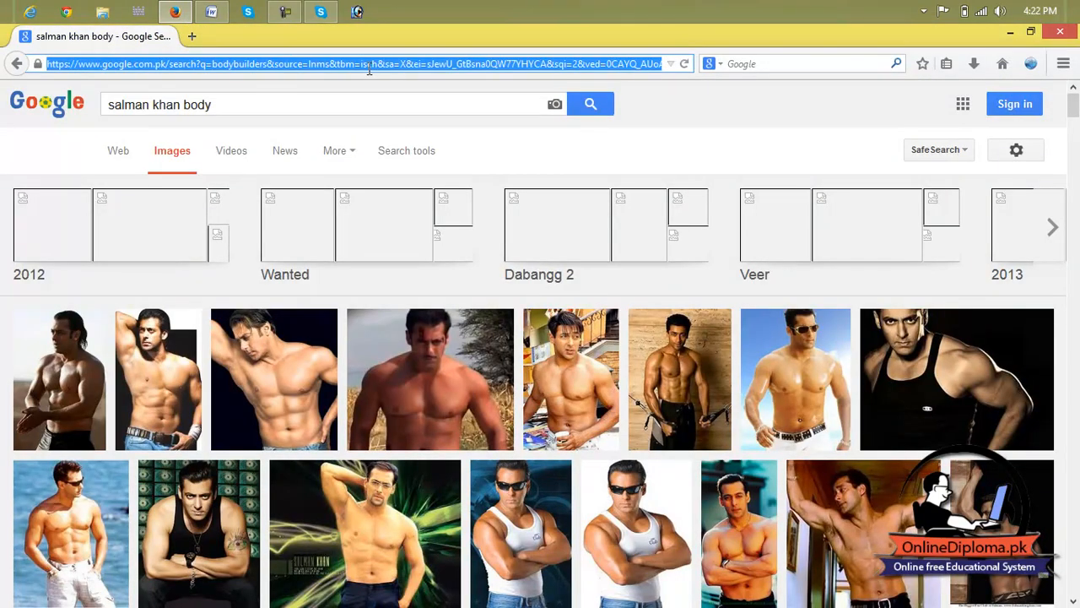
text(google)
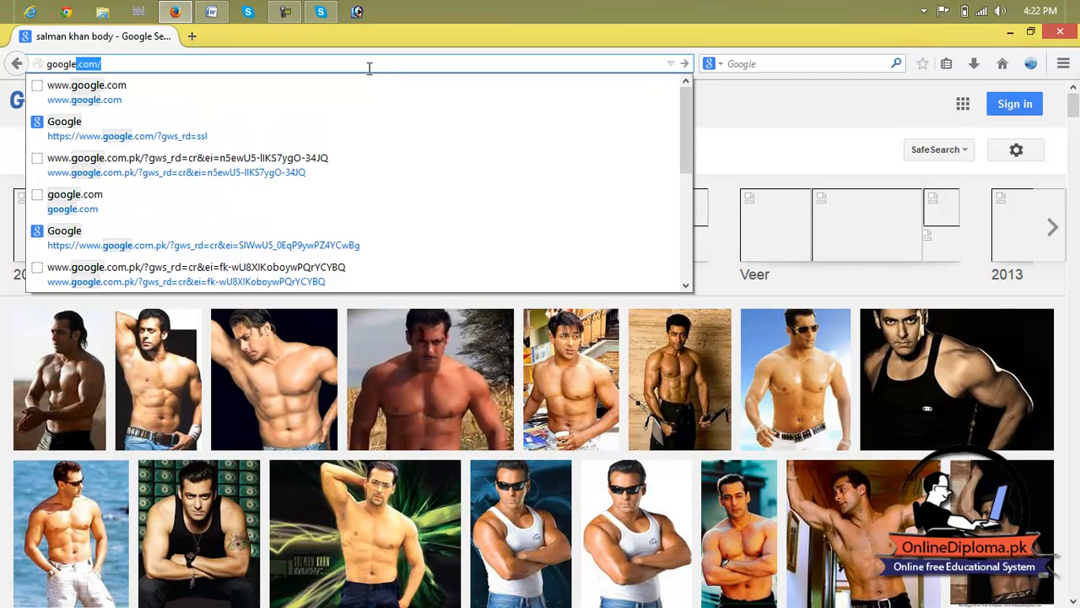
key(Return)
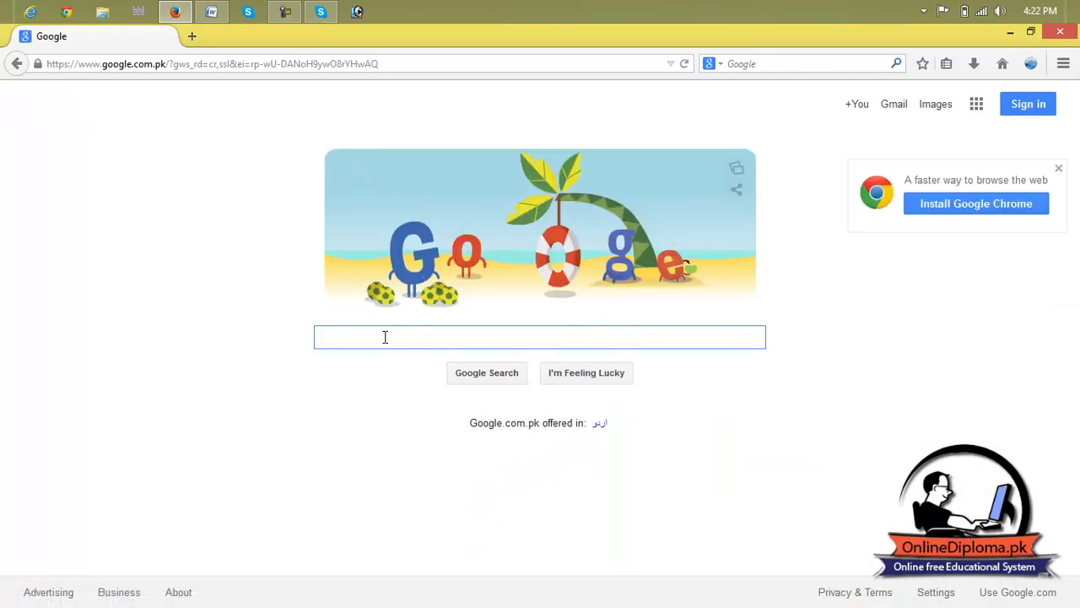
Search Google for "free download brushes for photoshop 7.0".
text(free download bru)
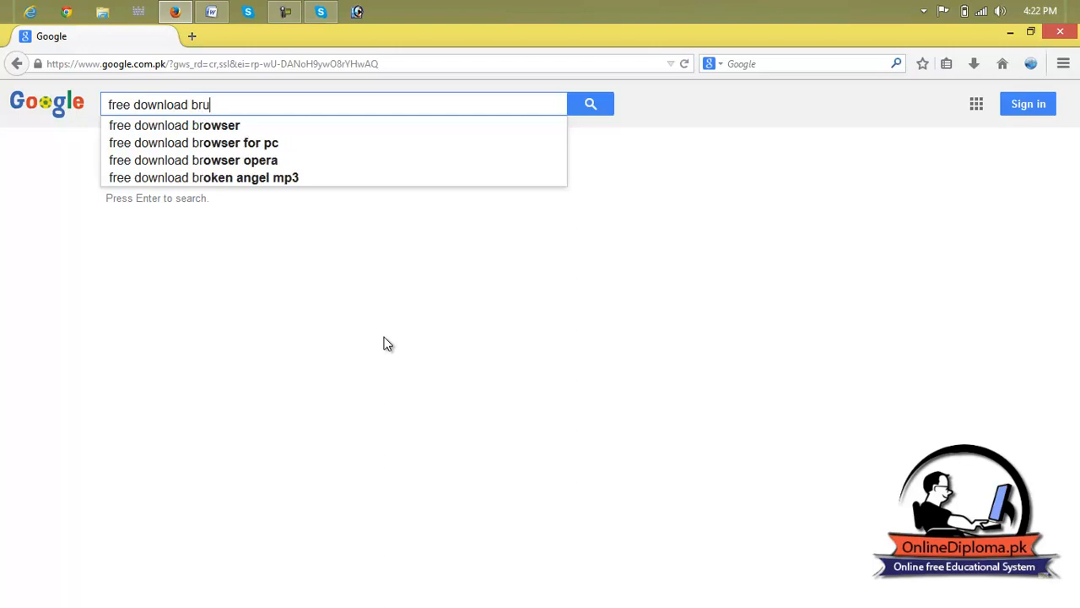
key(Down)
key(Down)
key(Down)
key(Down)
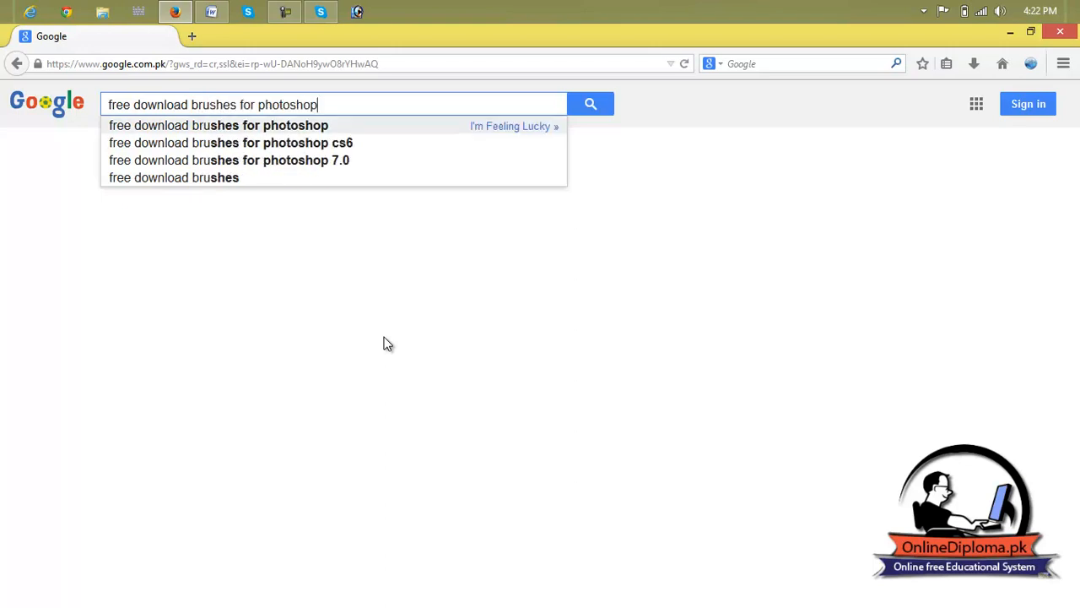
key(Up)
key(Return)
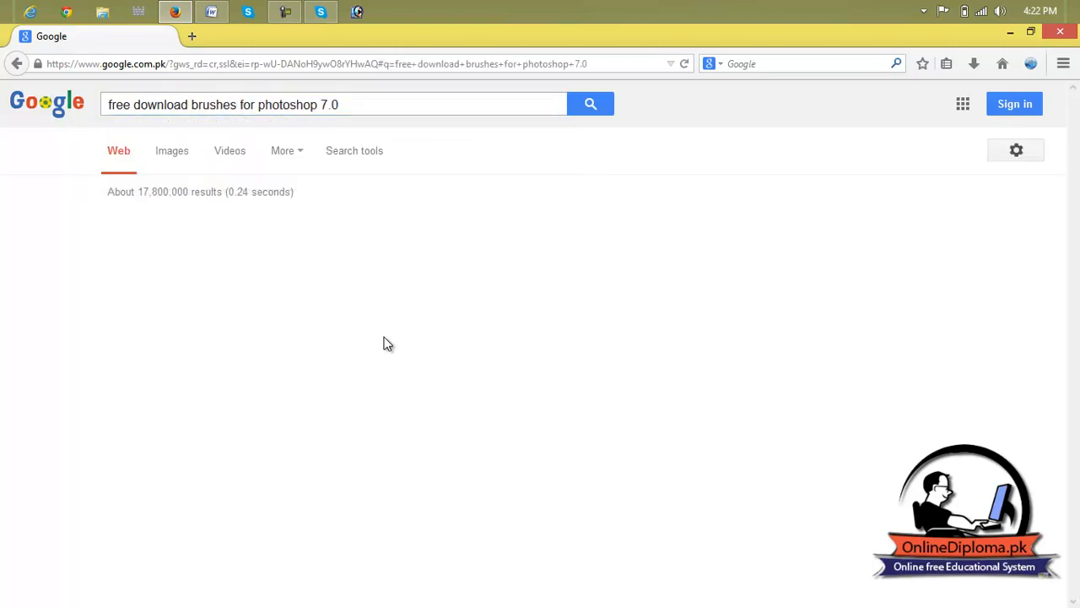
Open the first three All Free Download search results for Photoshop 7 brushes in separate new tabs.
right_click(352, 230)
click(380, 240)
right_click(420, 302)
click(459, 322)
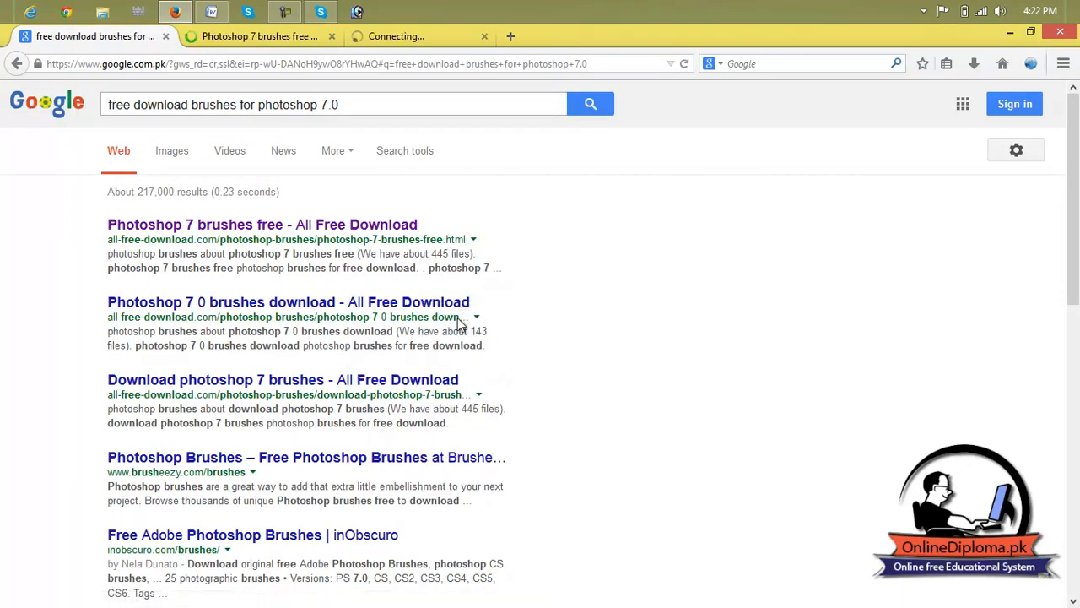
right_click(413, 384)
click(448, 396)
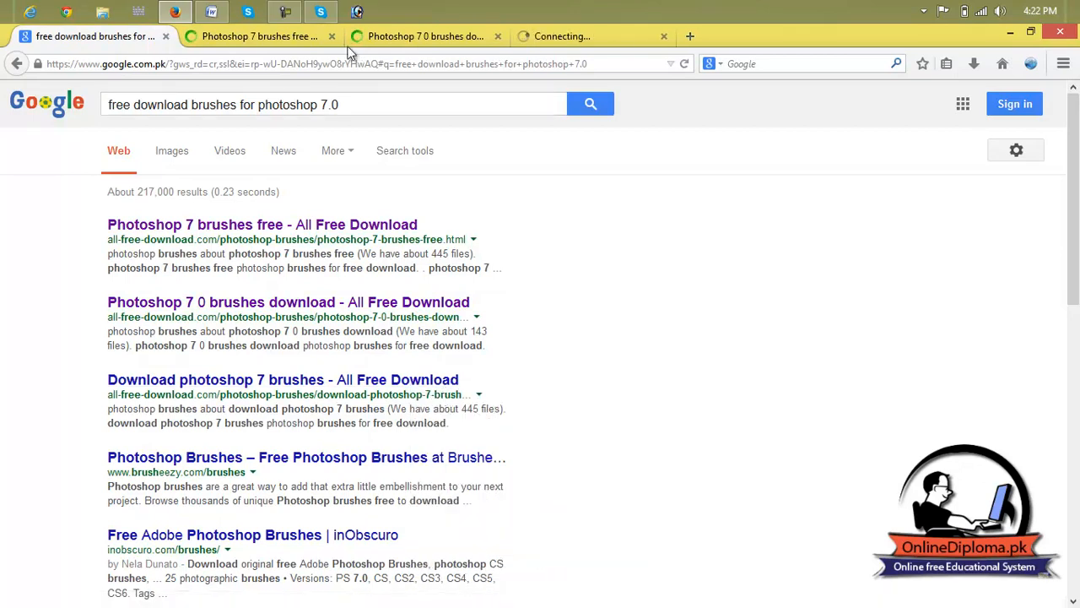
Examine the brush sets offered on each of the three opened All-free-download.com pages.
click(317, 42)
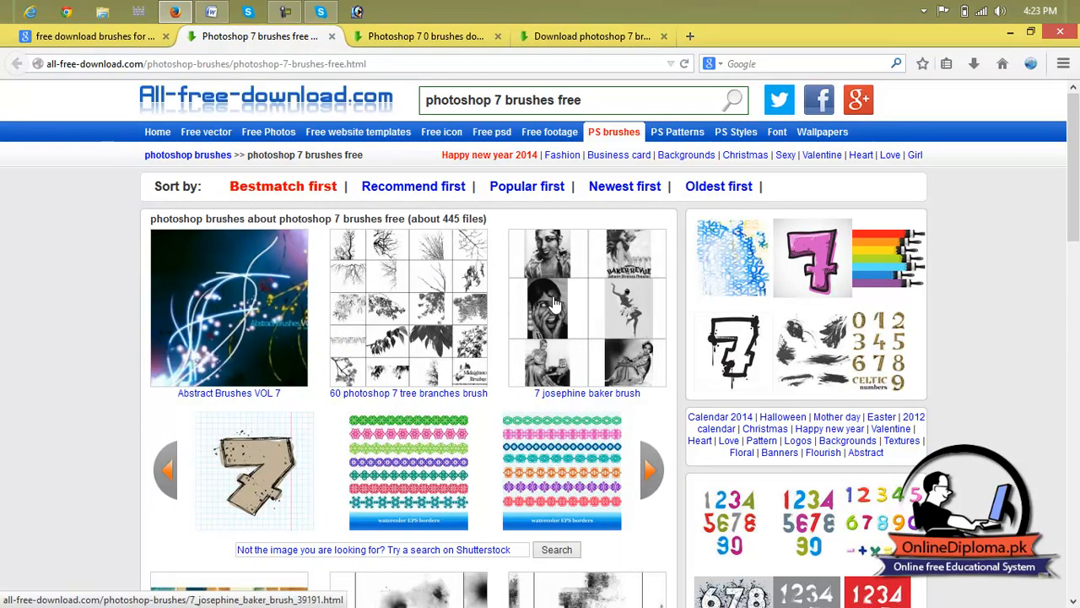
scroll(556, 308, down, 5)
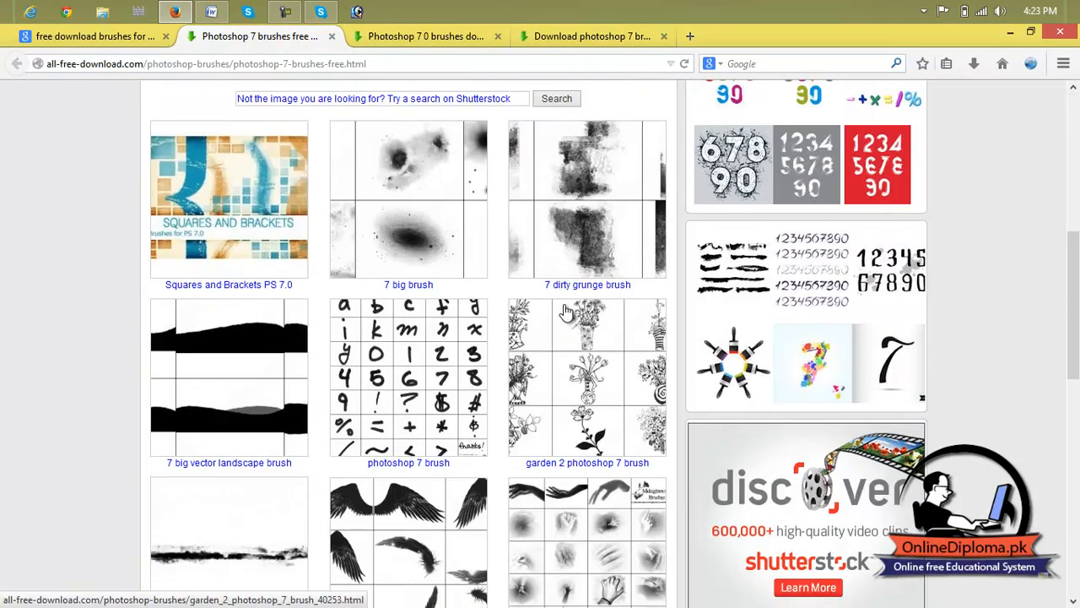
scroll(582, 393, down, 1)
scroll(580, 393, down, 2)
scroll(565, 377, down, 1)
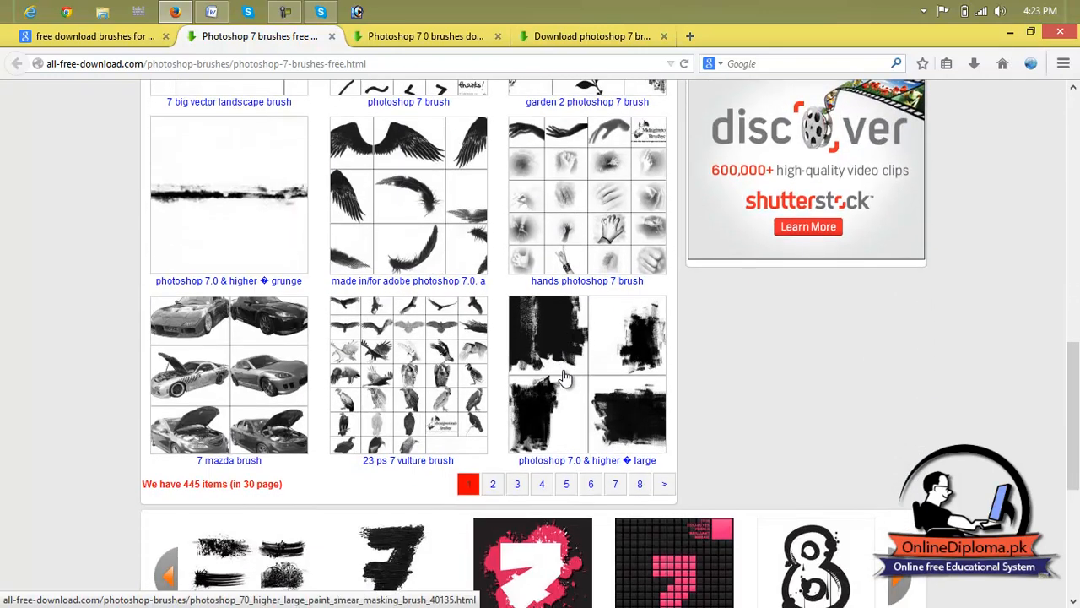
scroll(565, 376, down, 3)
scroll(564, 374, up, 7)
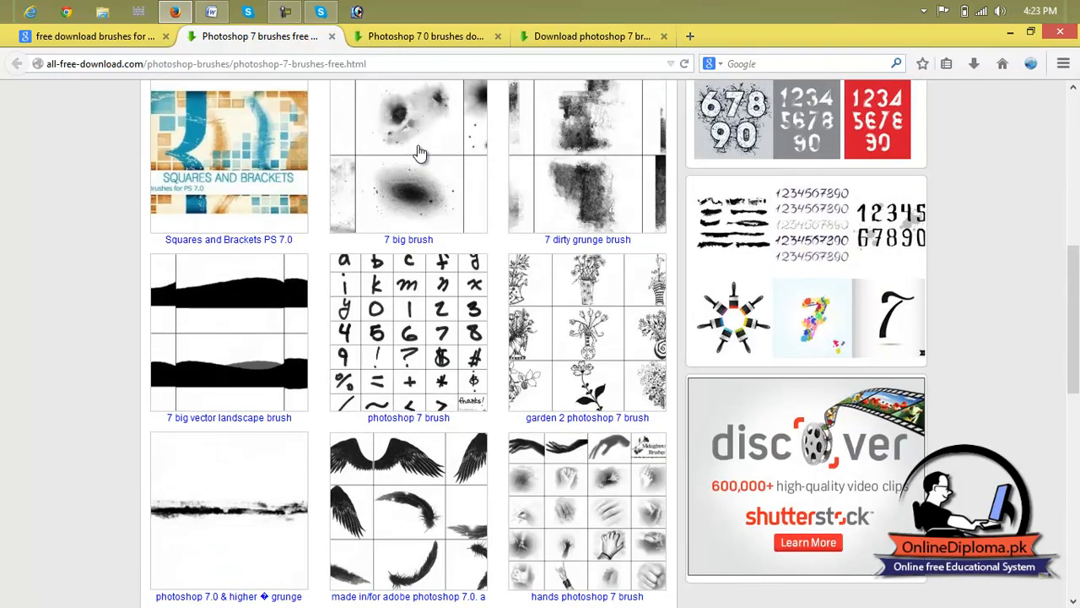
click(423, 36)
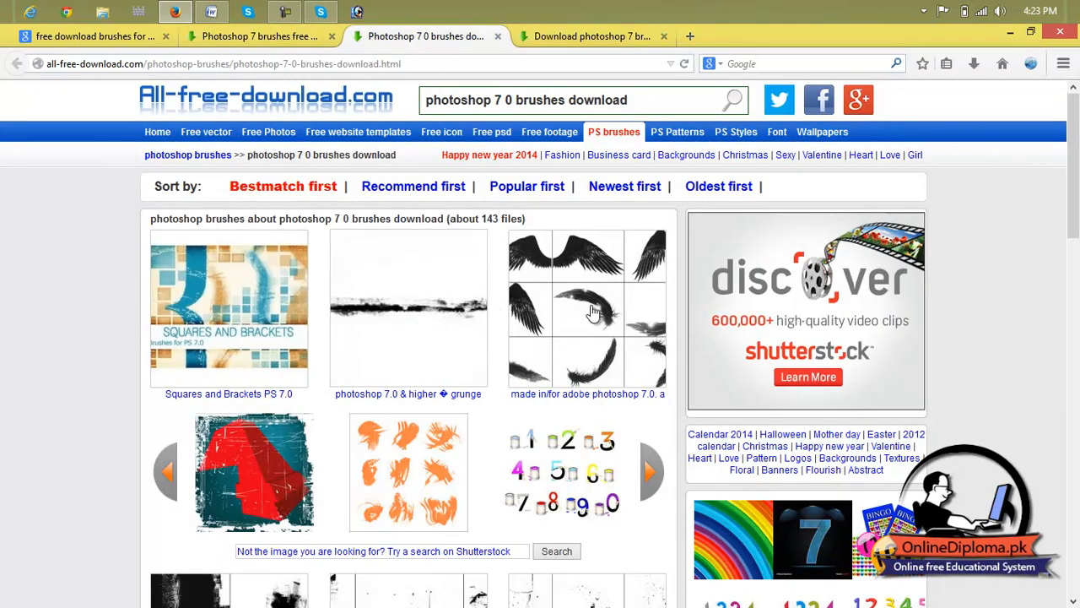
scroll(584, 318, down, 2)
scroll(593, 314, down, 5)
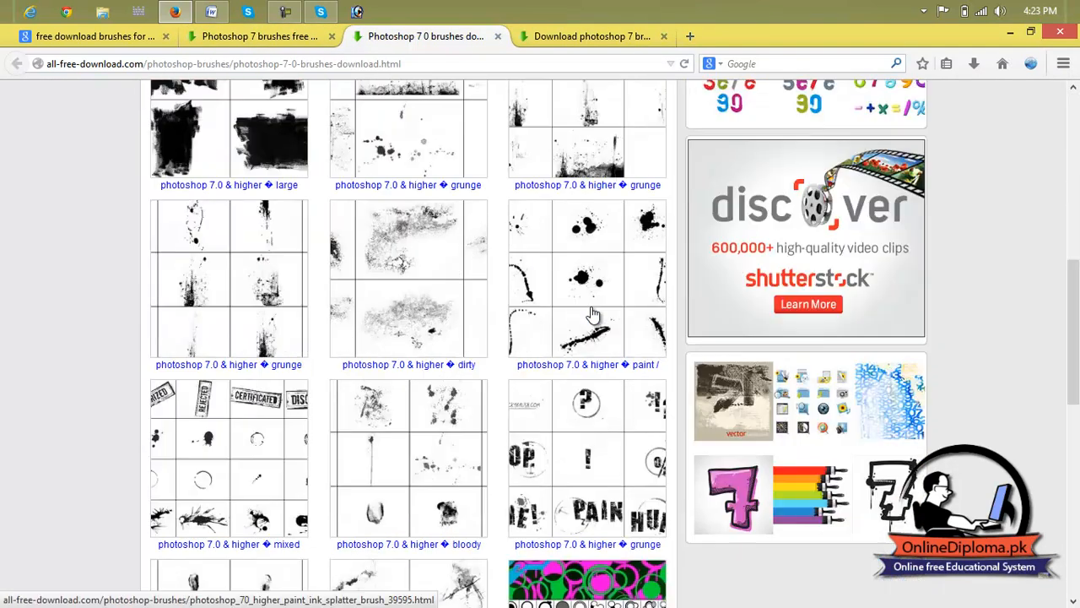
scroll(594, 317, down, 4)
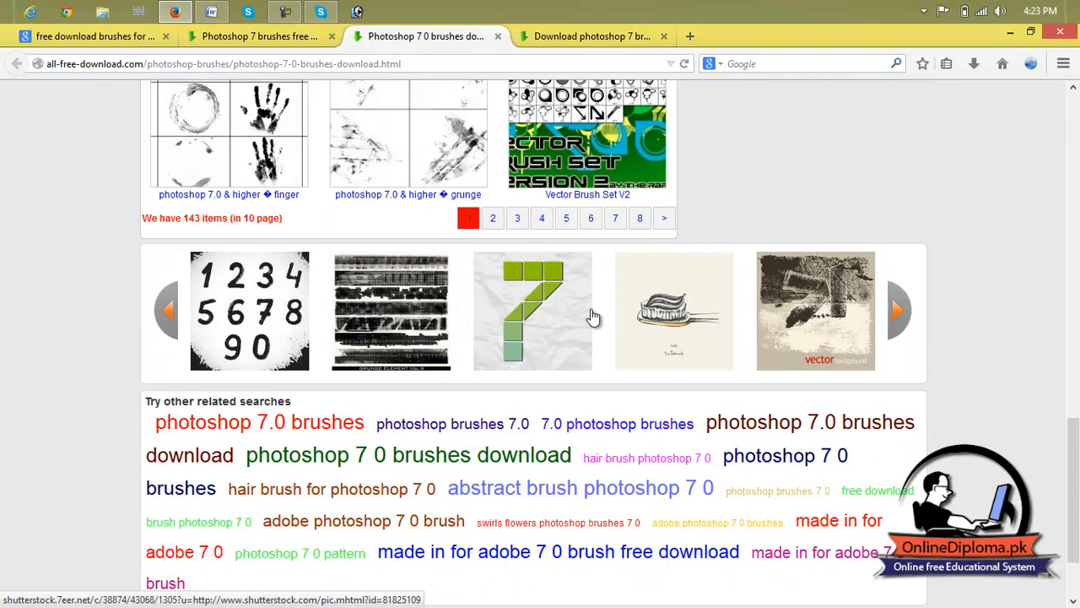
click(593, 40)
scroll(601, 302, down, 4)
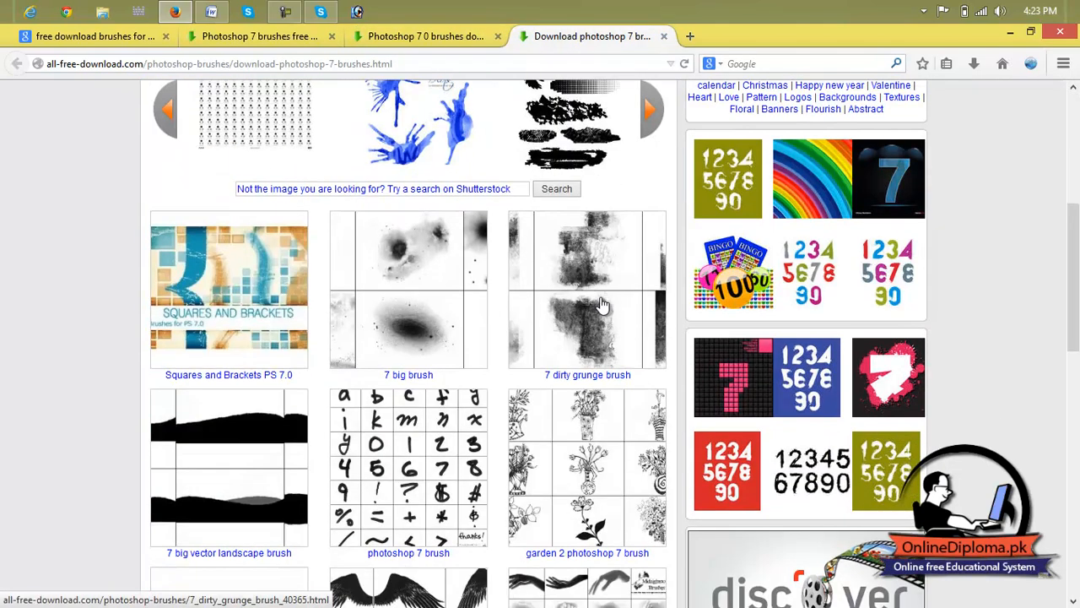
scroll(602, 306, up, 4)
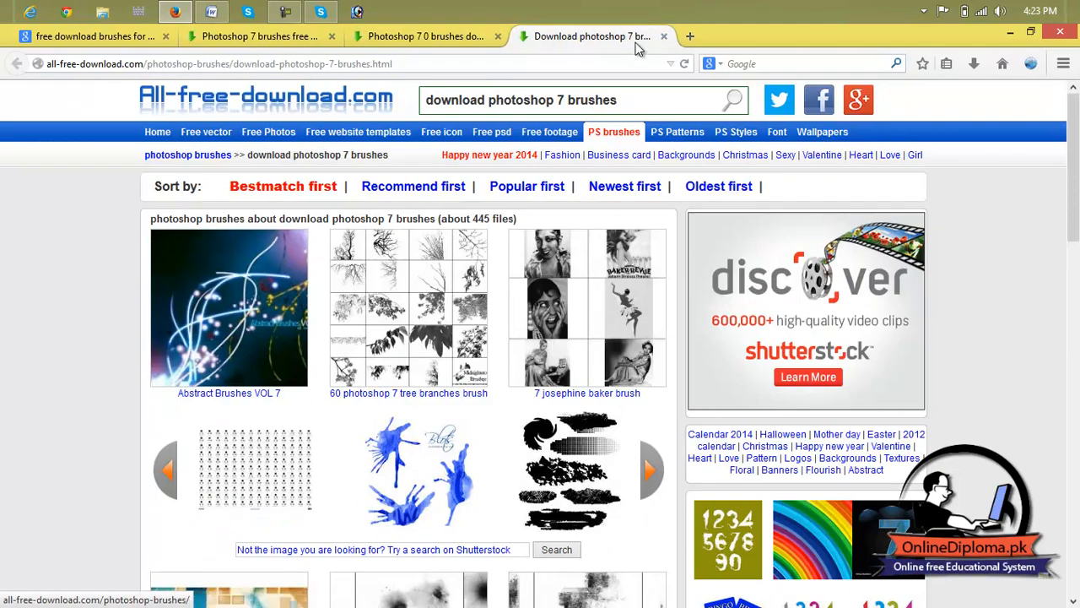
Close the three All-free-download.com tabs, returning to the Google search results.
click(664, 36)
click(498, 36)
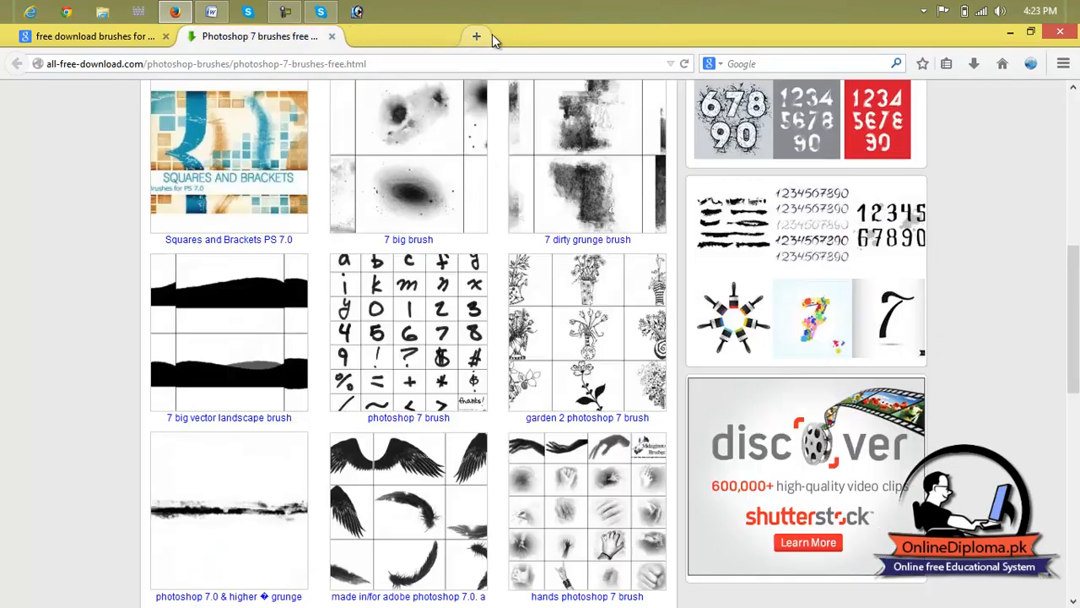
click(330, 37)
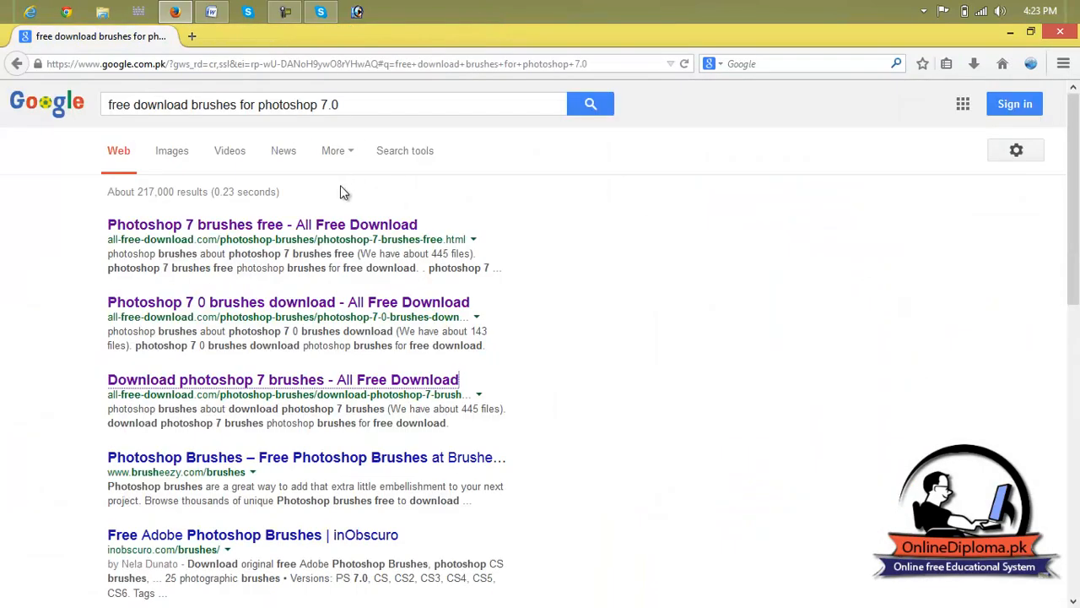
Refine the Google search to "free download cloud brushes for photoshop 7.0".
click(189, 105)
text(cloud)
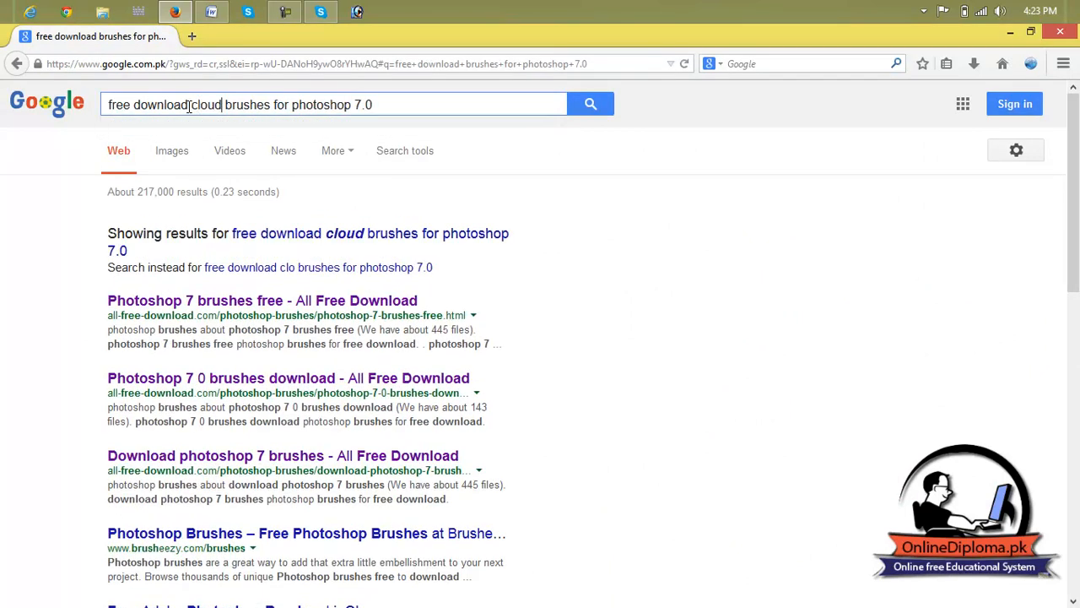
key(Return)
Open the first search result, the Photoshop 7 clouds brushes page, in a new tab and switch to it.
right_click(245, 227)
click(267, 234)
click(236, 38)
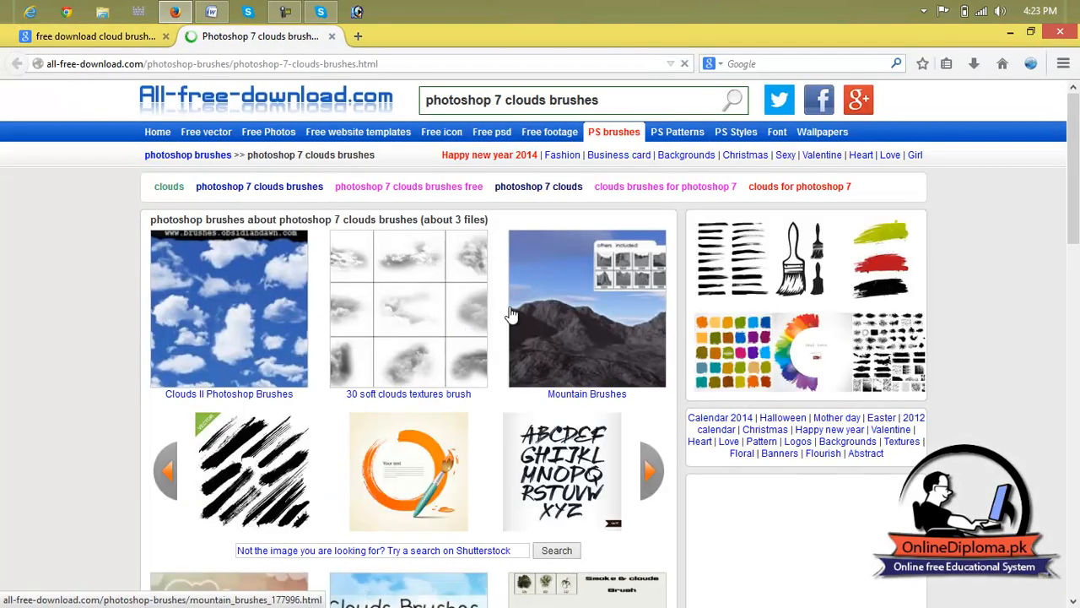
Open the Clouds II Photoshop Brushes set in a new tab, look through the other listed sets, and switch to its page.
scroll(279, 304, down, 2)
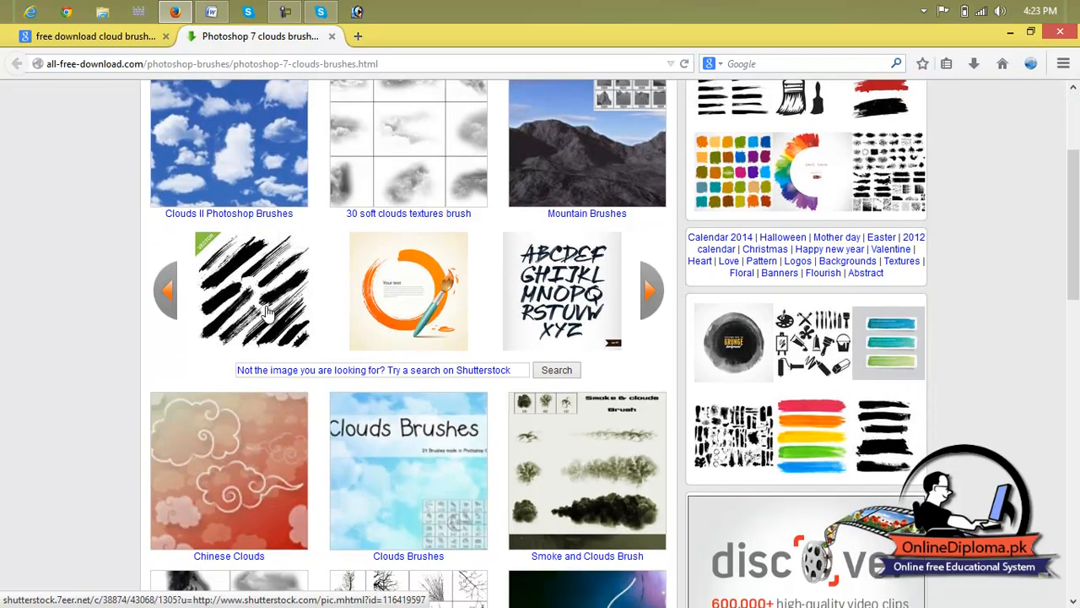
scroll(257, 268, up, 1)
right_click(258, 268)
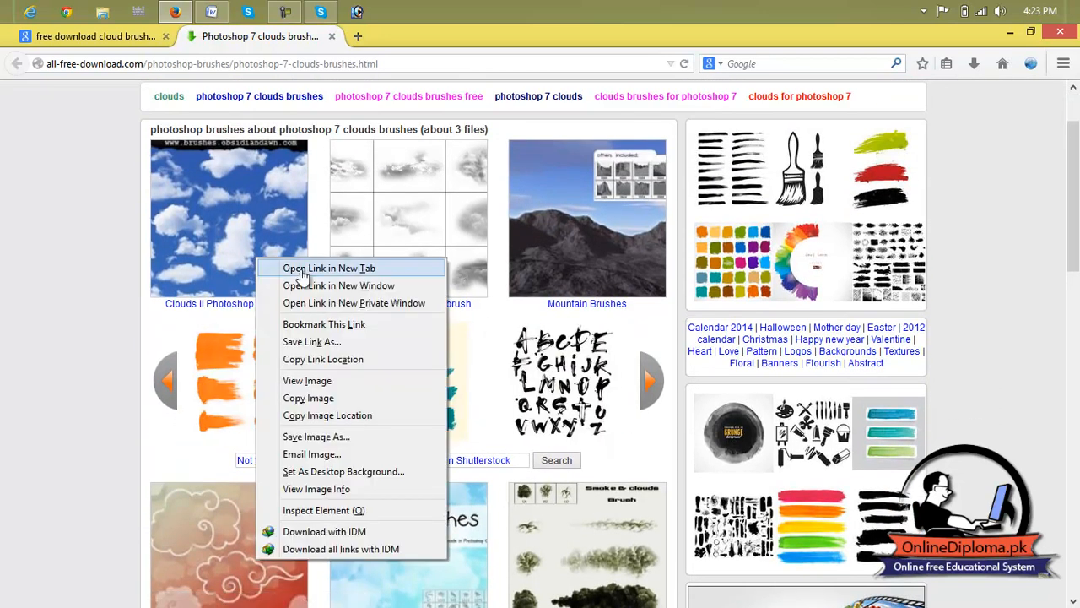
click(300, 267)
scroll(540, 350, down, 1)
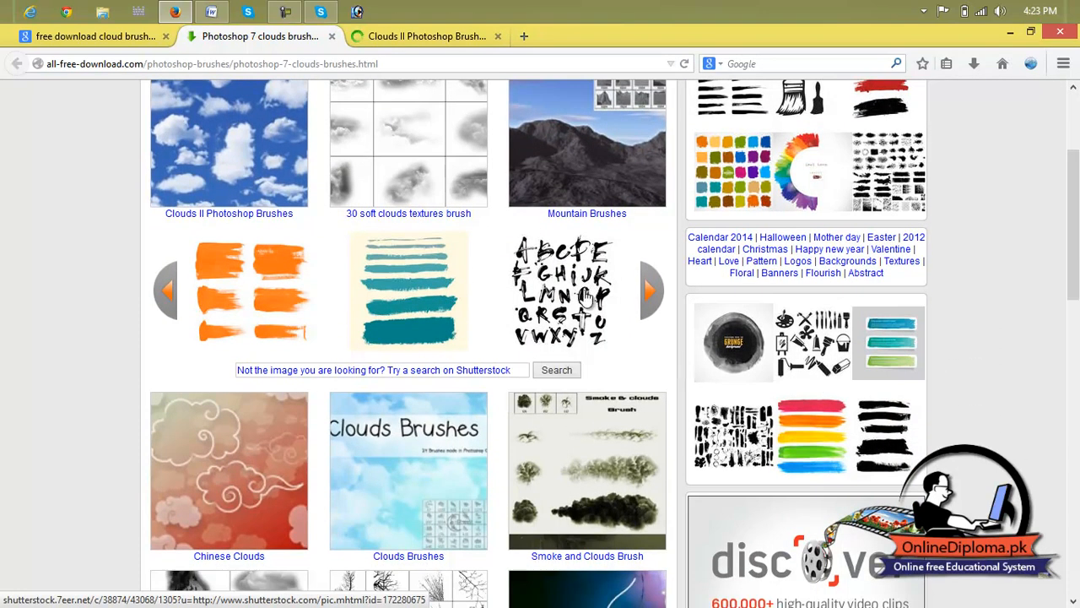
scroll(582, 300, down, 3)
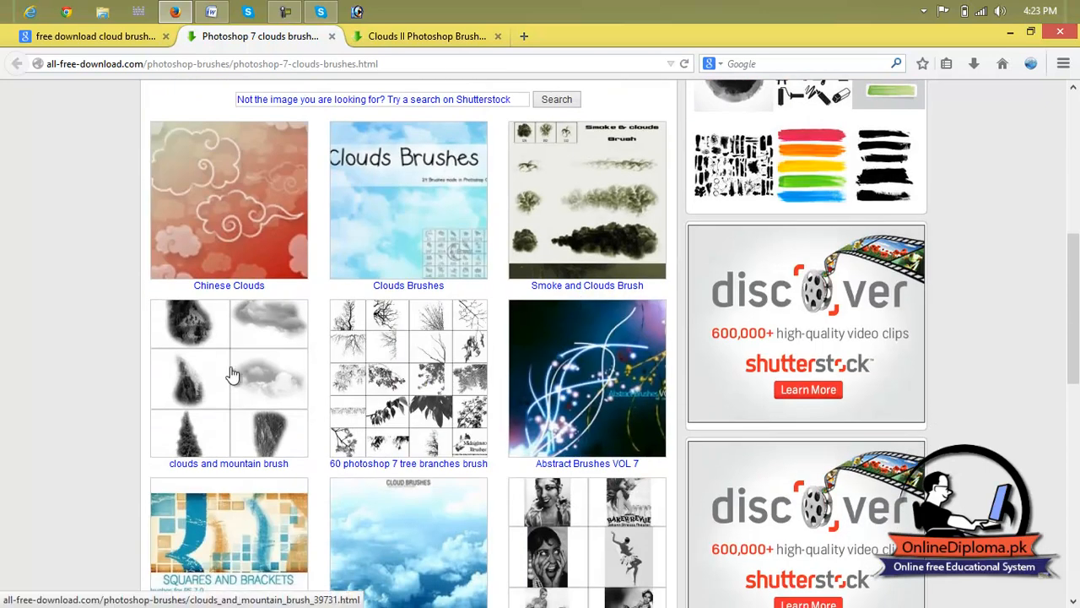
scroll(405, 374, down, 2)
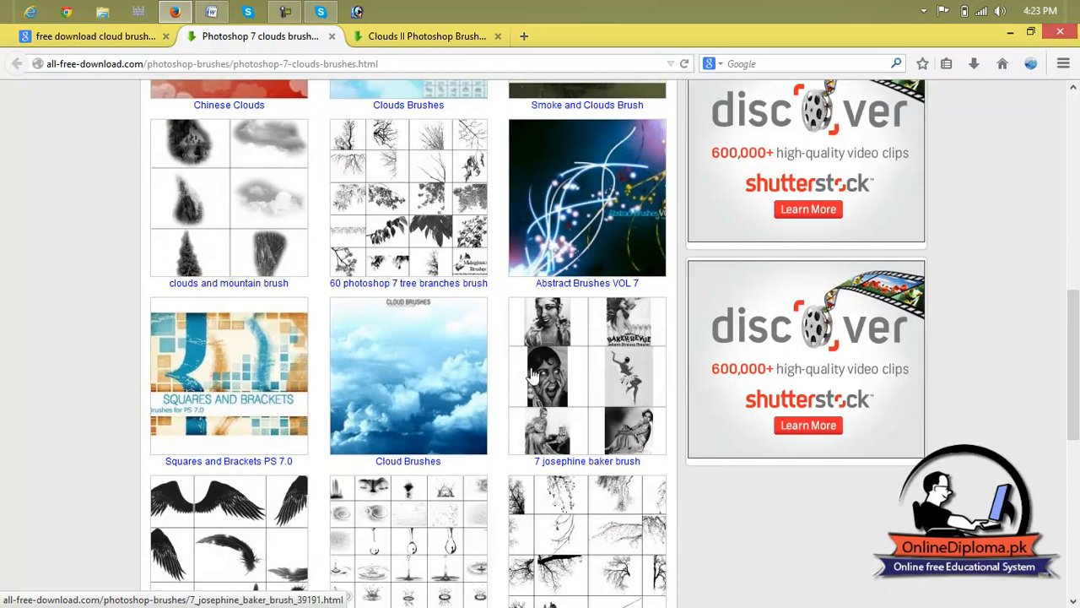
scroll(530, 378, down, 3)
click(384, 36)
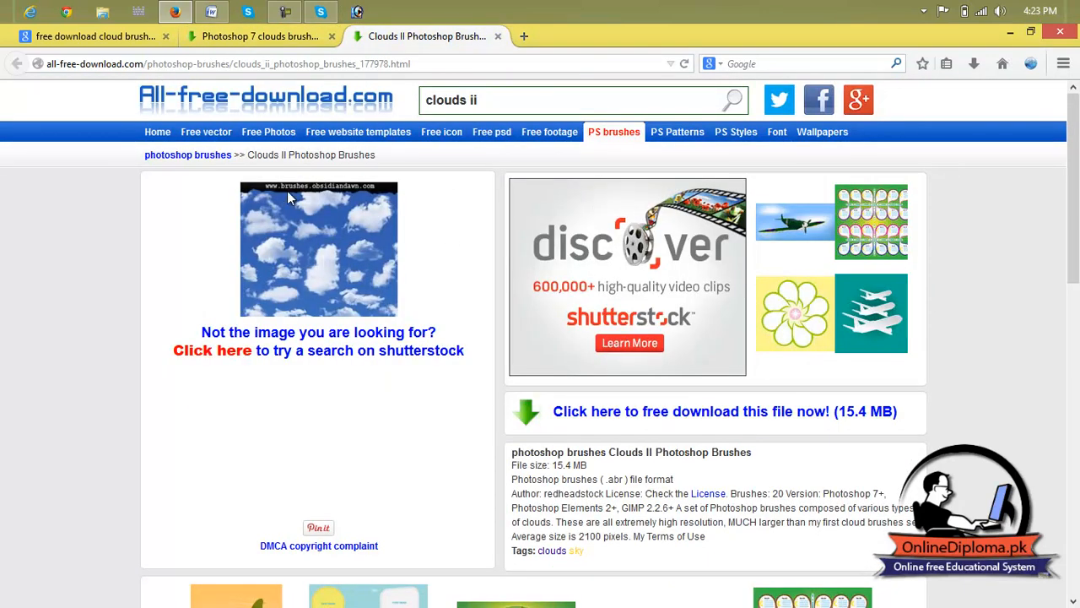
Download the Clouds II Photoshop Brushes zip by resuming the existing download entry, and hide the progress window in the system tray.
click(611, 420)
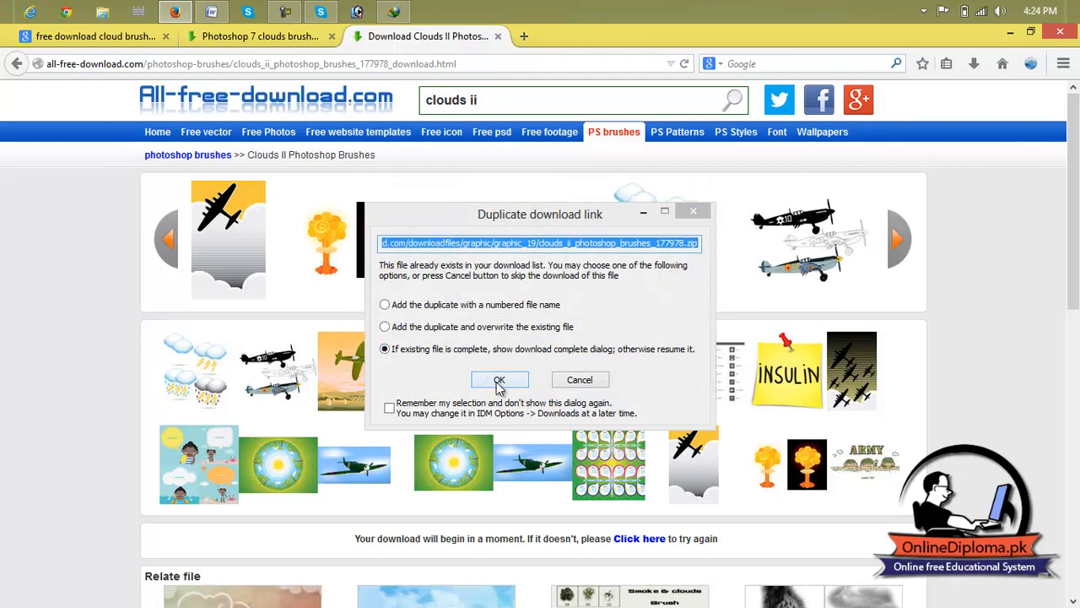
click(499, 382)
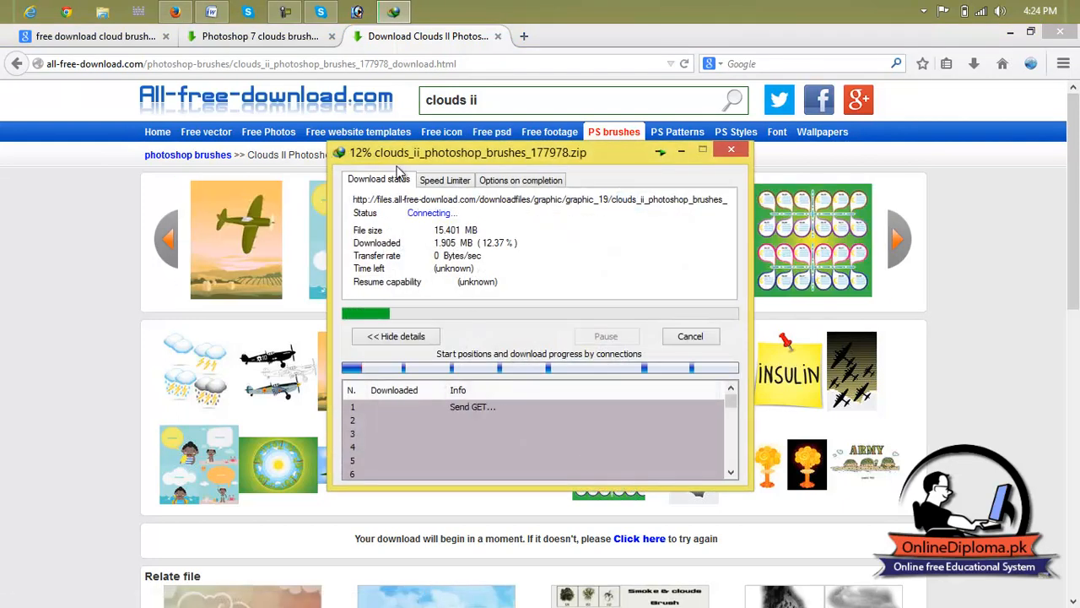
click(661, 152)
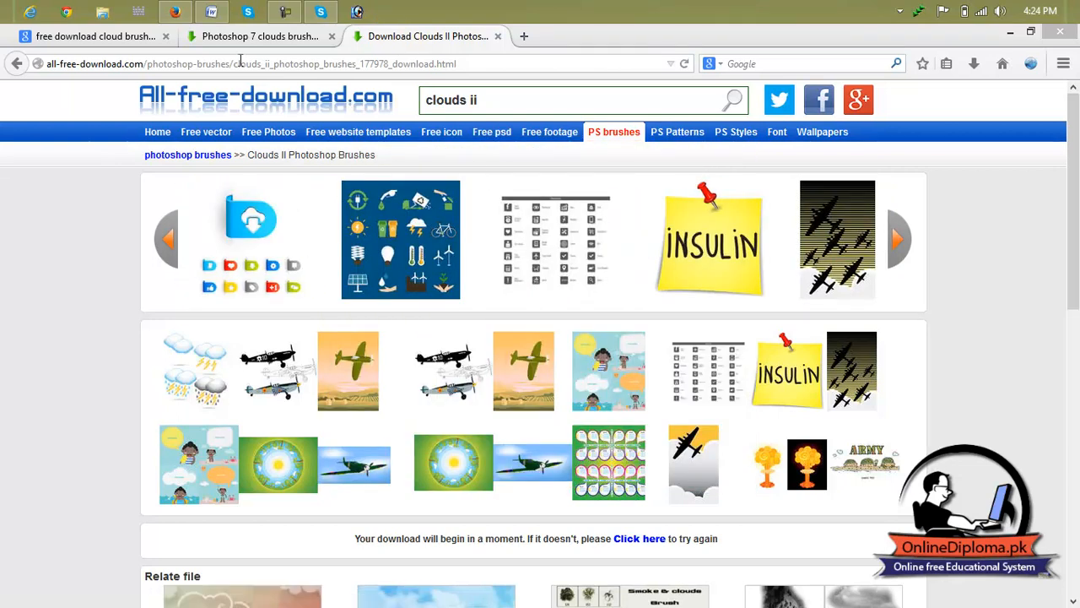
Return to the Photoshop 7 clouds brushes page and look through its brush sets and related searches.
click(253, 39)
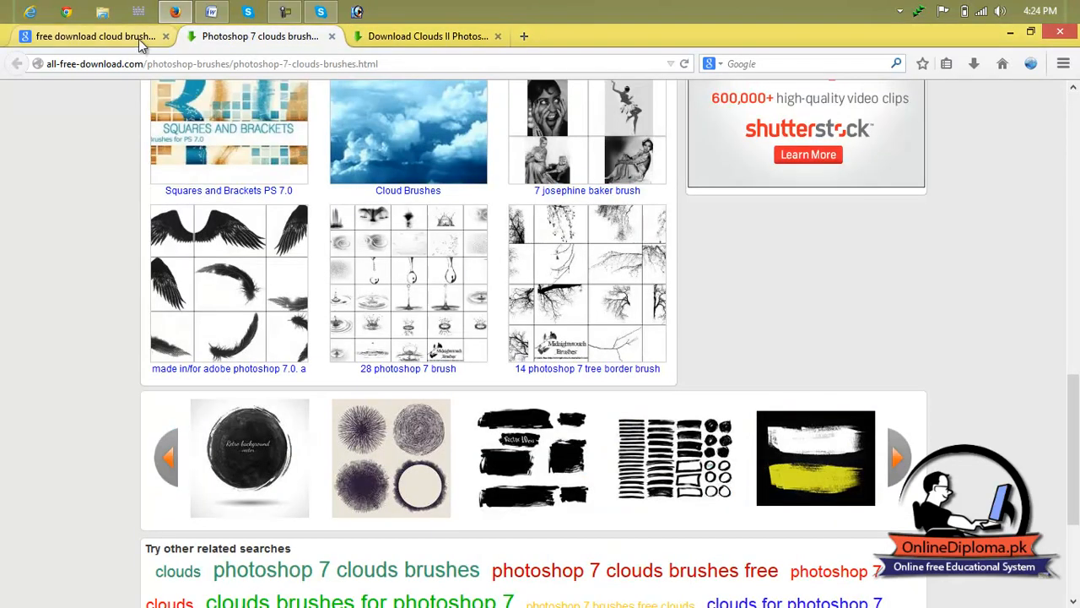
click(128, 35)
click(212, 41)
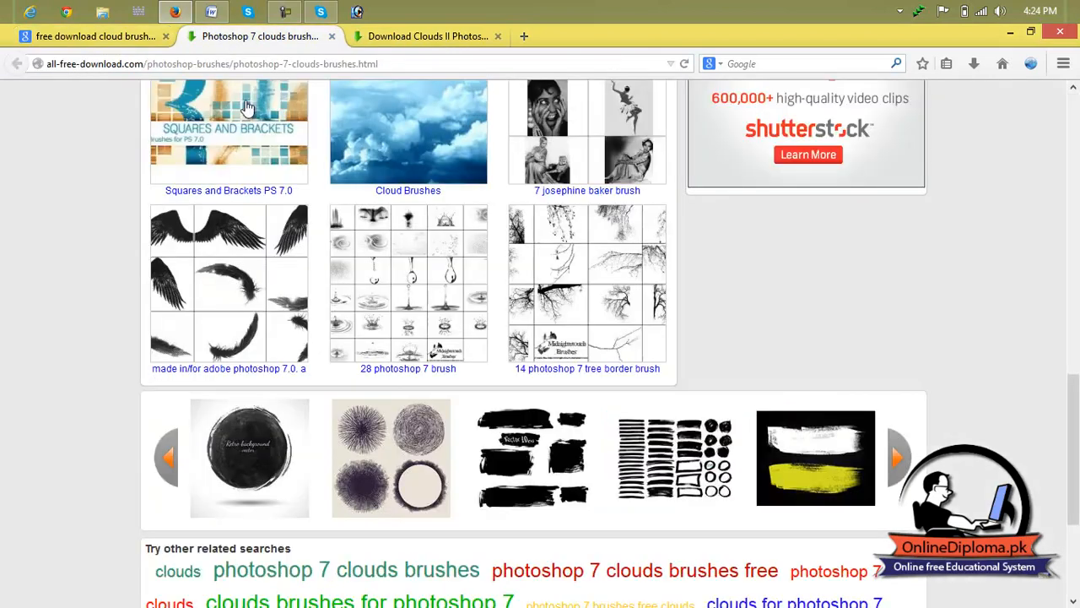
scroll(384, 382, down, 2)
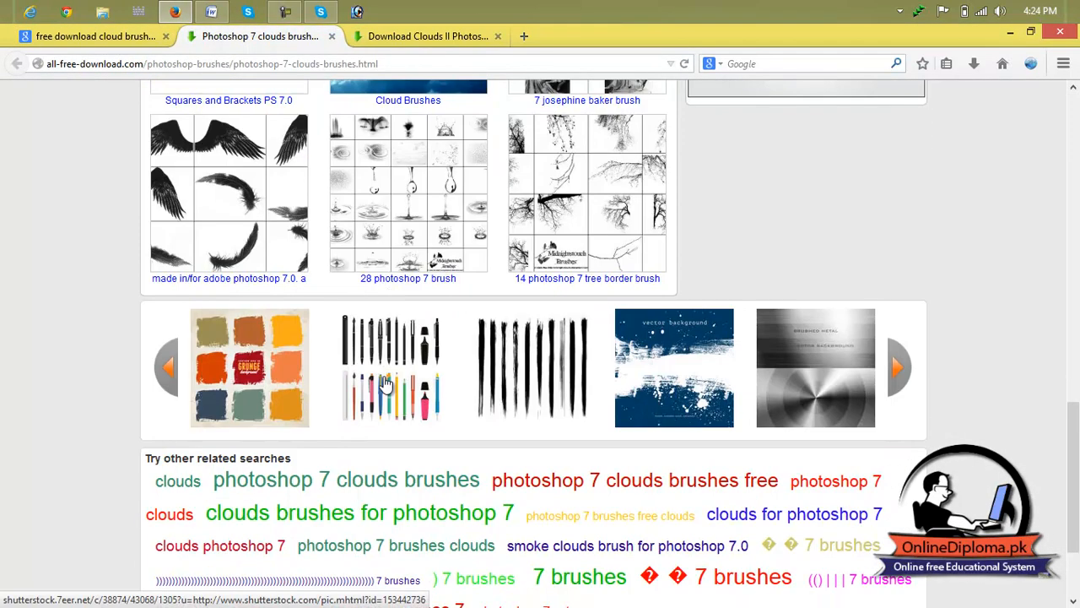
scroll(384, 382, down, 3)
scroll(385, 381, up, 10)
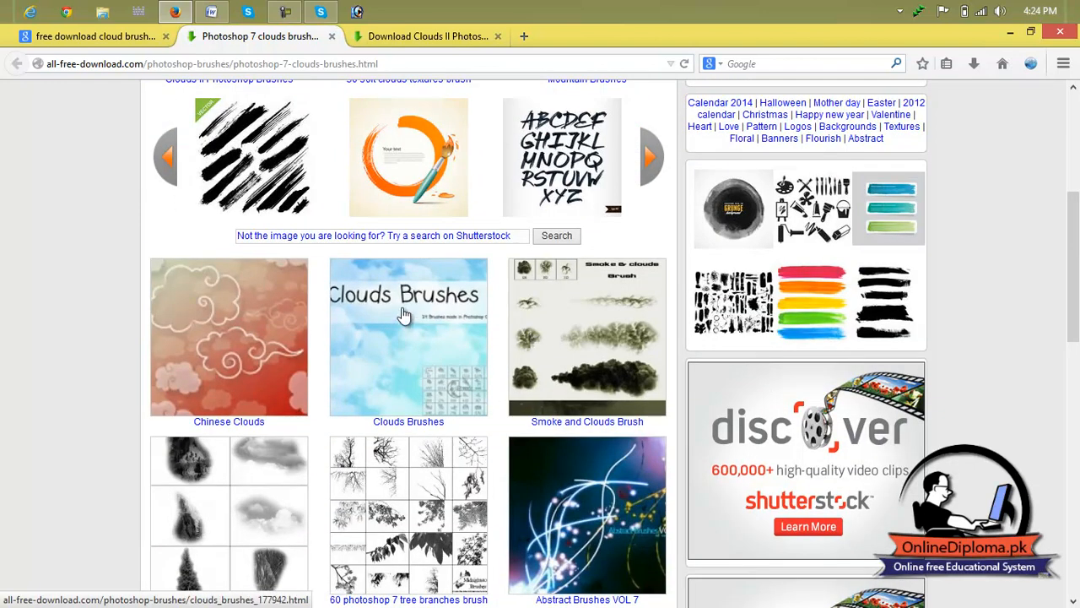
Open the 30 soft clouds textures brush page and look through its related files and related searches.
scroll(404, 315, up, 4)
scroll(396, 301, up, 1)
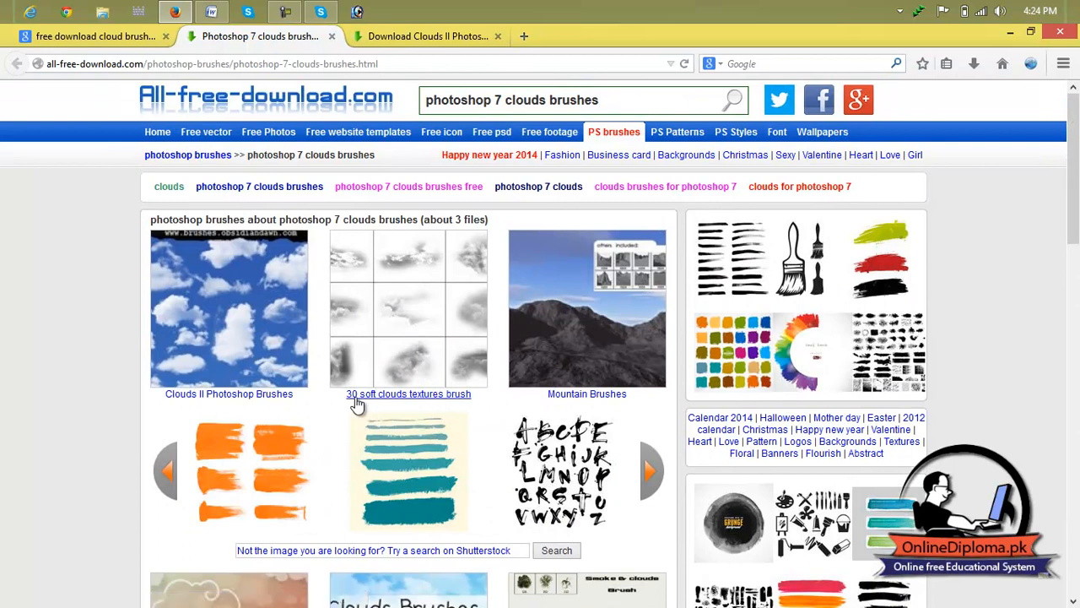
click(399, 399)
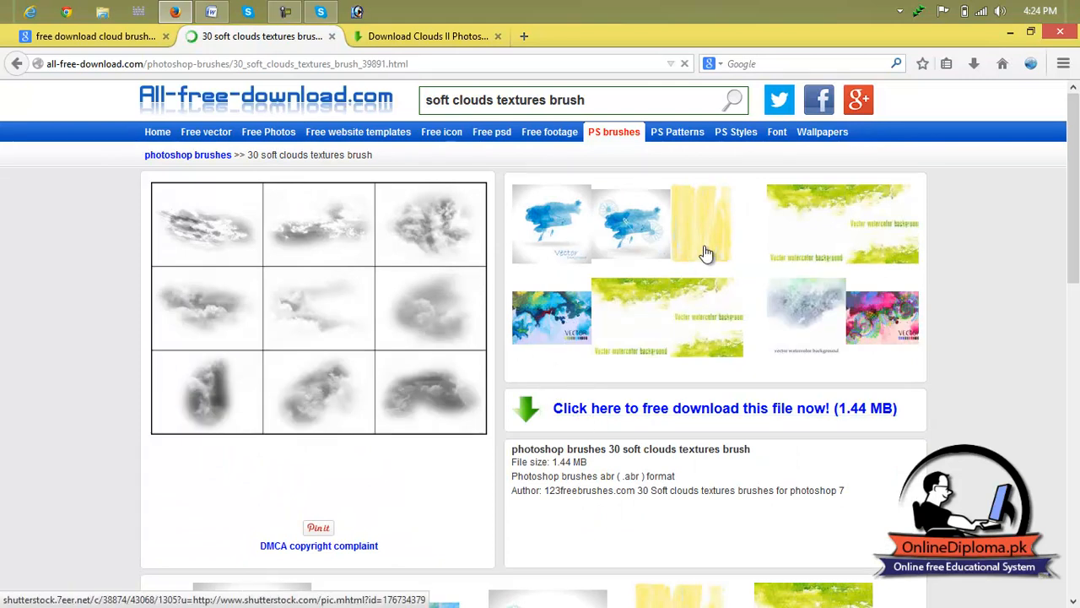
scroll(829, 355, down, 5)
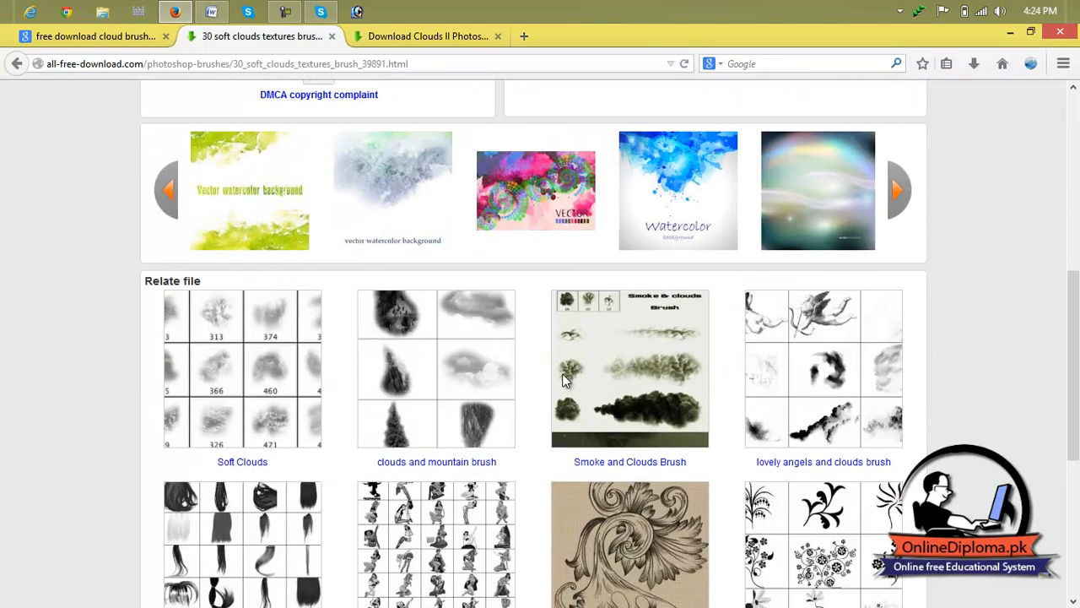
scroll(437, 364, down, 3)
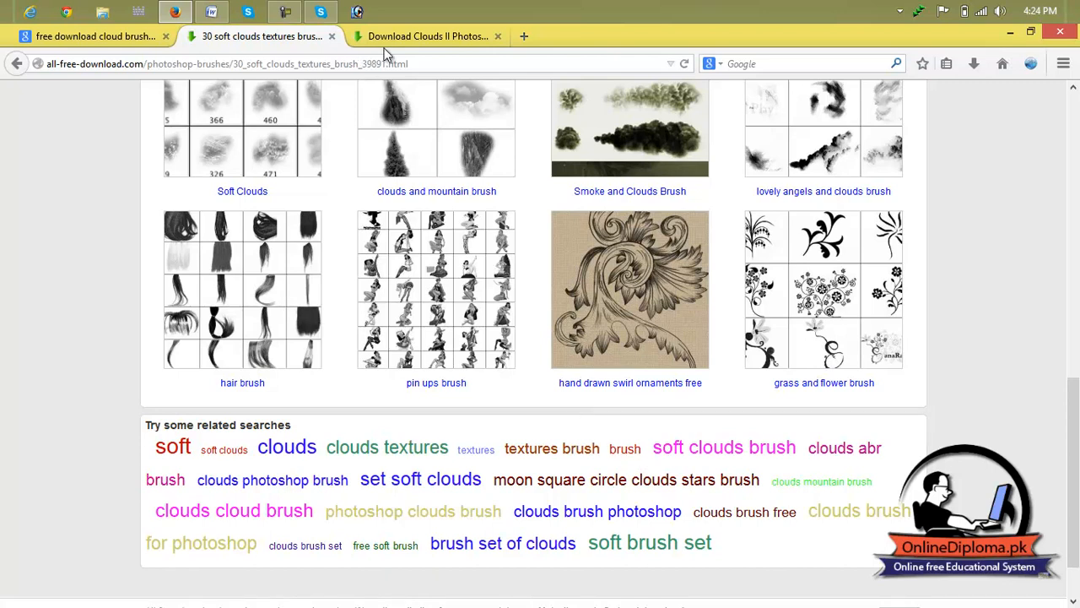
Bring up the progress window of the Clouds II brushes zip download to check it, and hide it in the tray again.
click(927, 14)
click(923, 41)
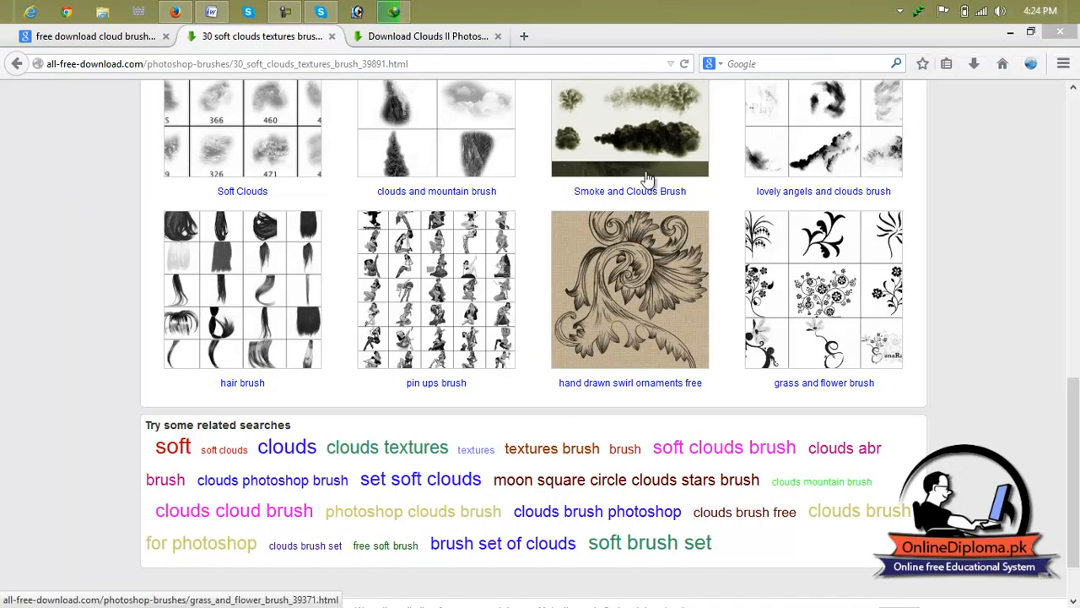
click(393, 11)
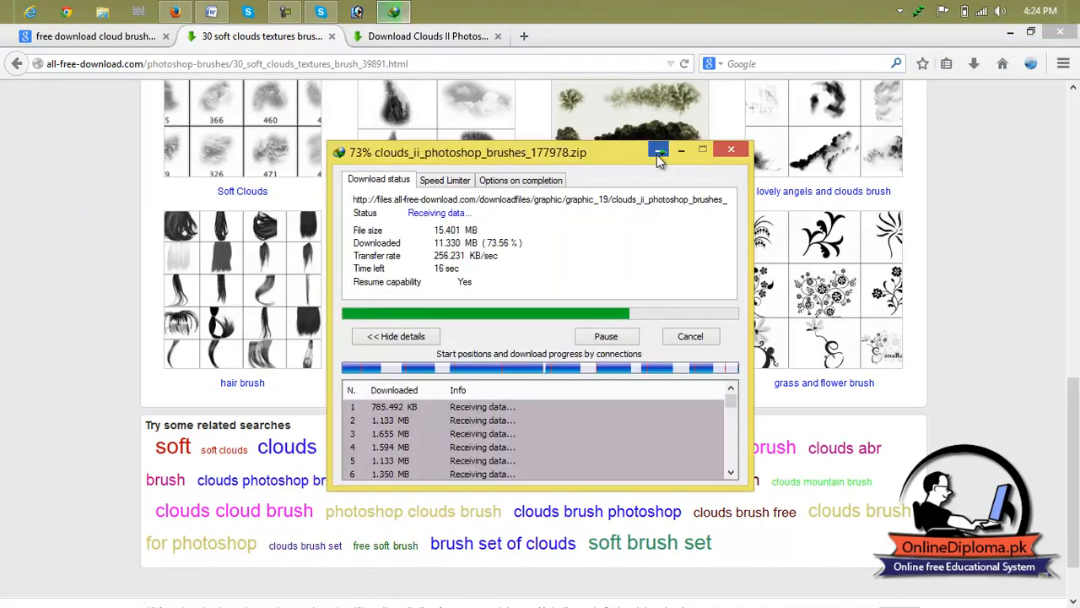
click(659, 150)
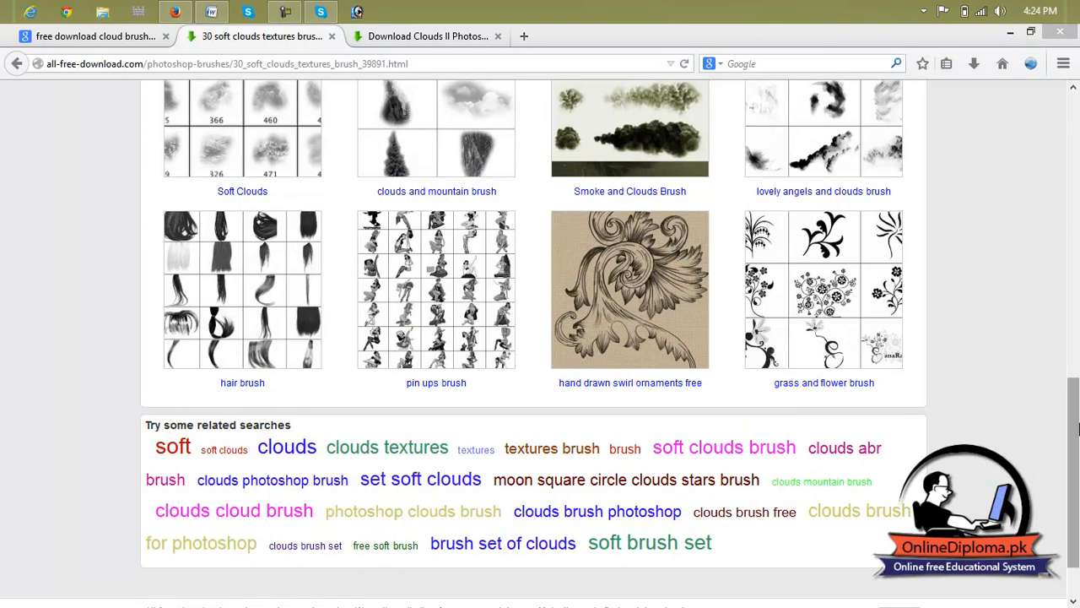
Search the site for "tree brushed for photoshop 7.0" and look through the listed brush sets.
scroll(1076, 407, up, 1)
drag(1075, 408, 1075, 140)
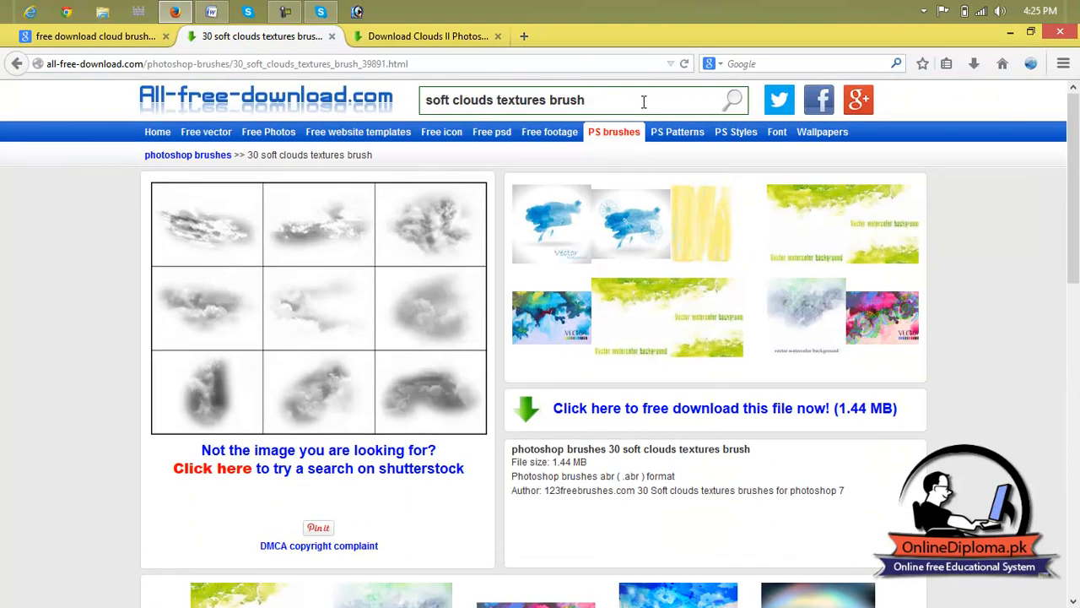
triple_click(454, 99)
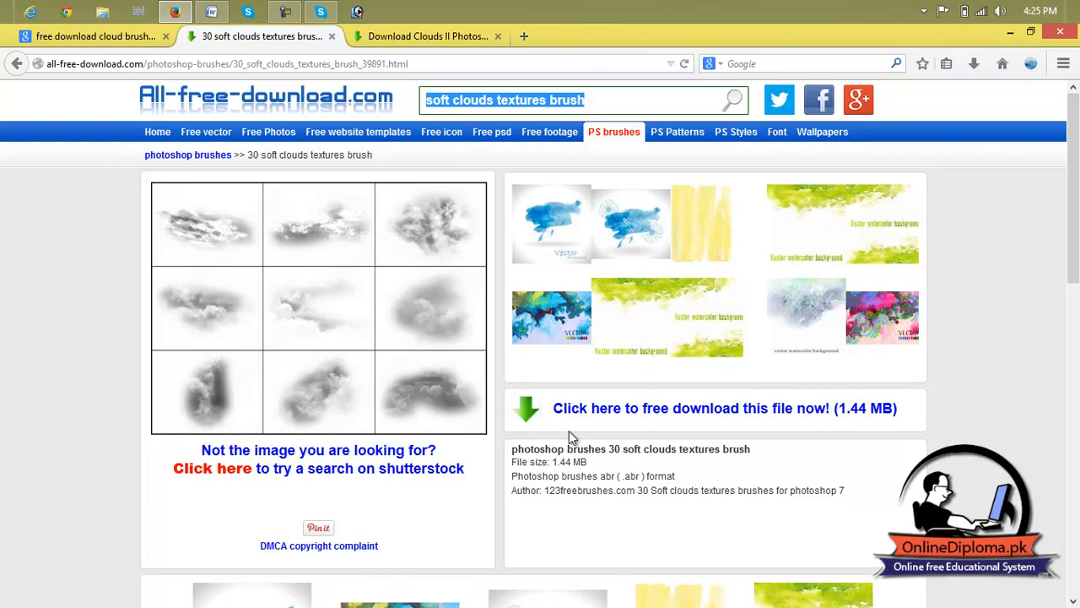
text(tree)
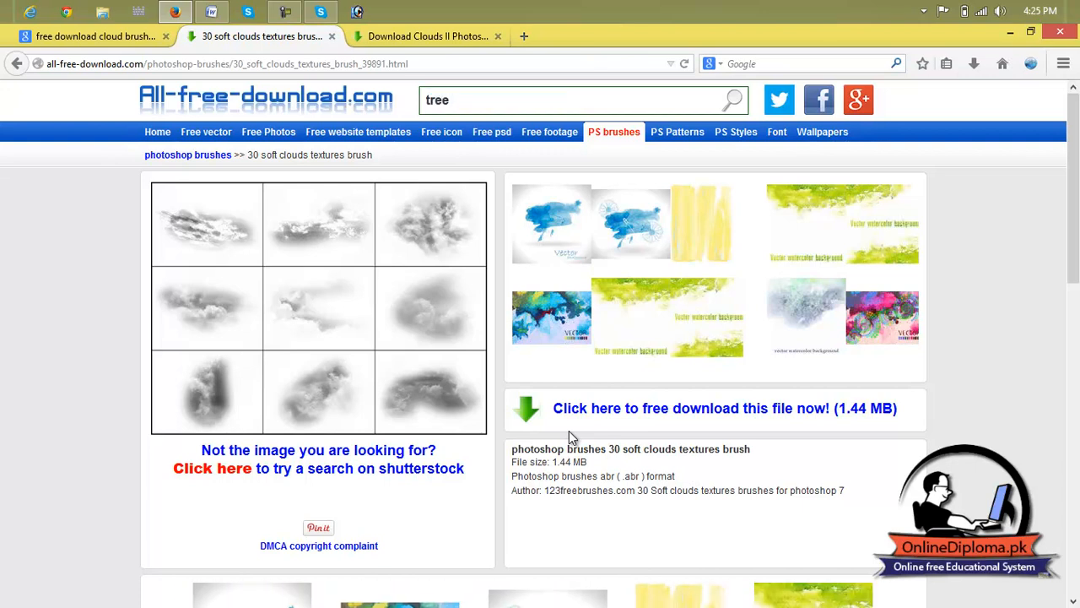
text( brushed)
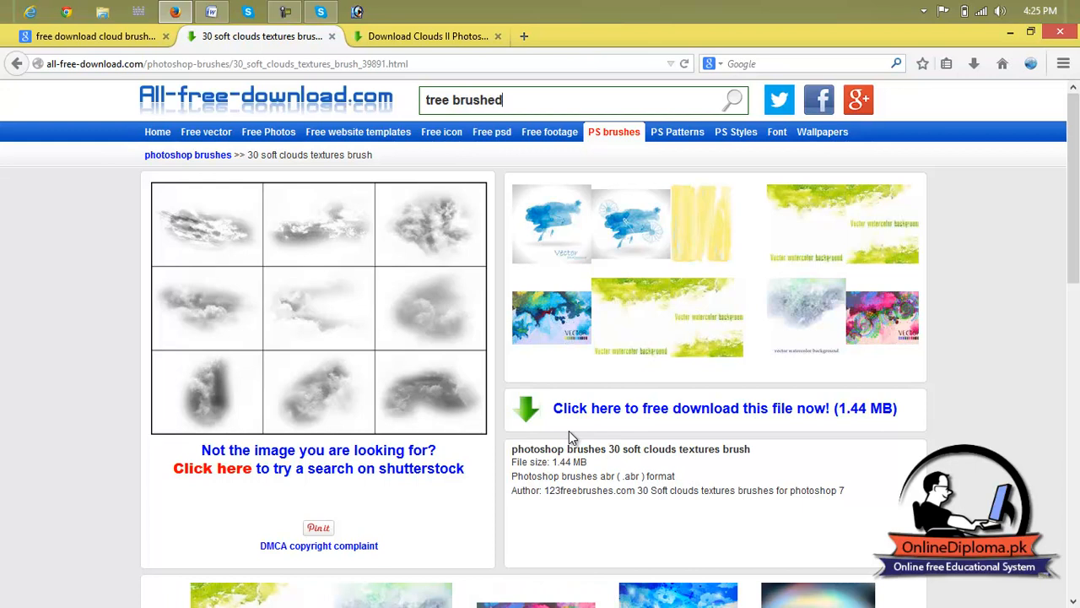
text( for photosh)
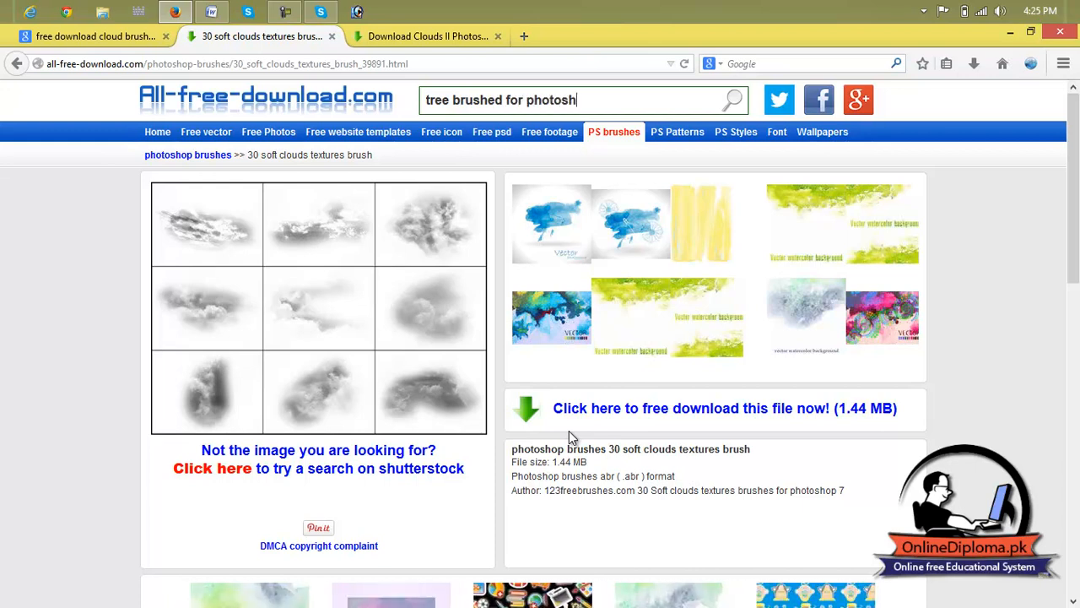
text(op 7.0)
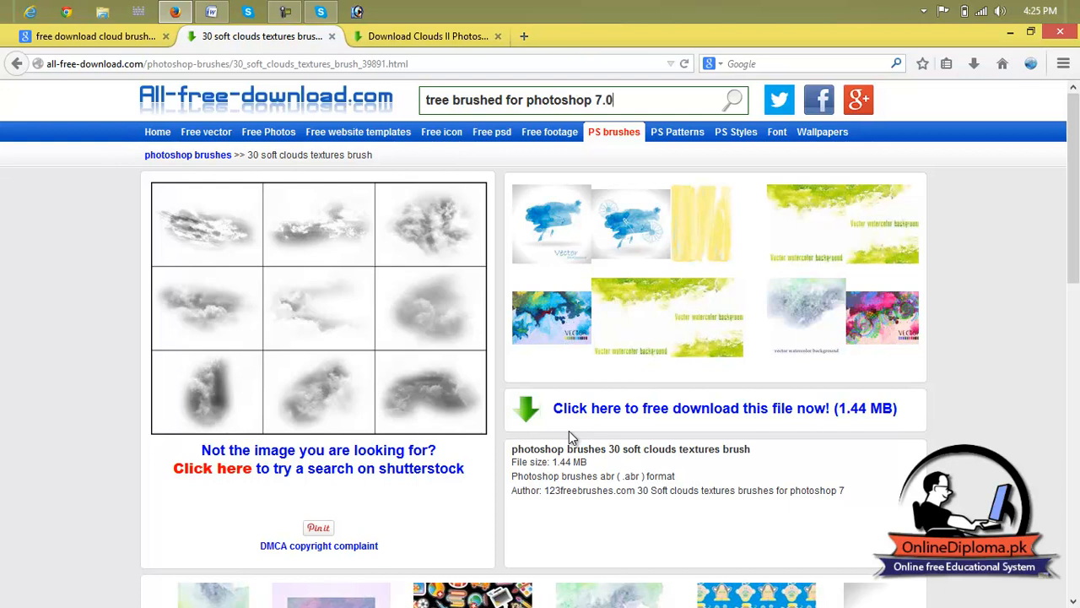
key(Return)
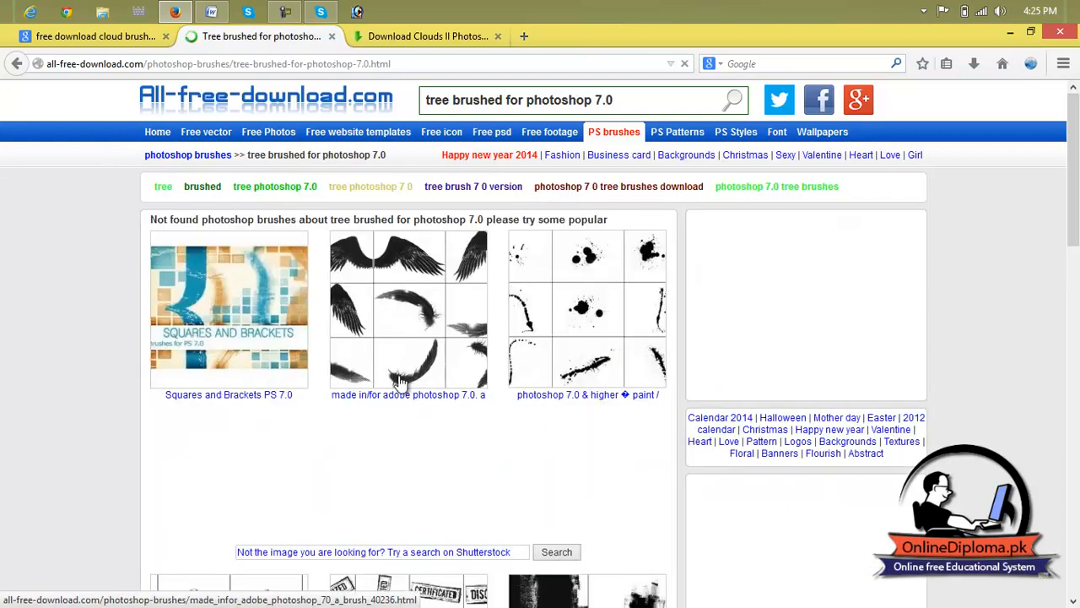
scroll(547, 369, down, 4)
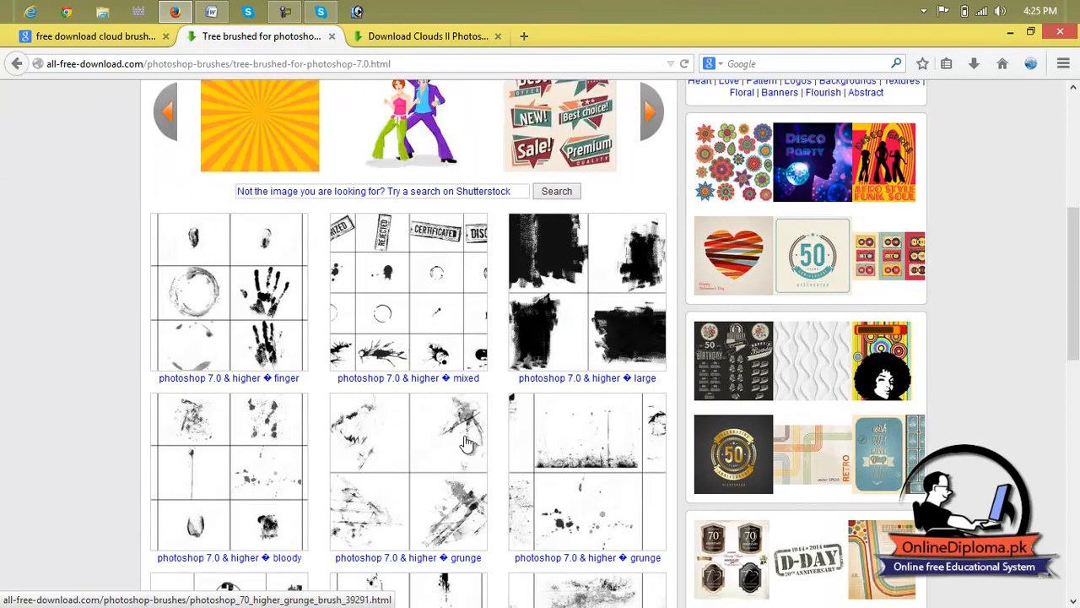
scroll(462, 439, down, 3)
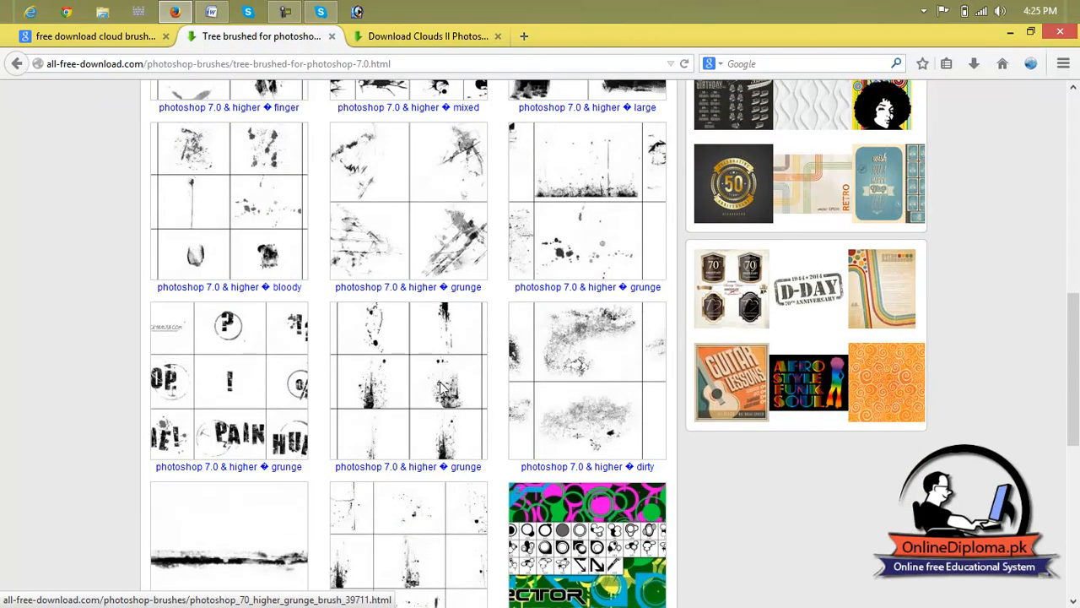
scroll(562, 386, down, 3)
scroll(561, 387, up, 8)
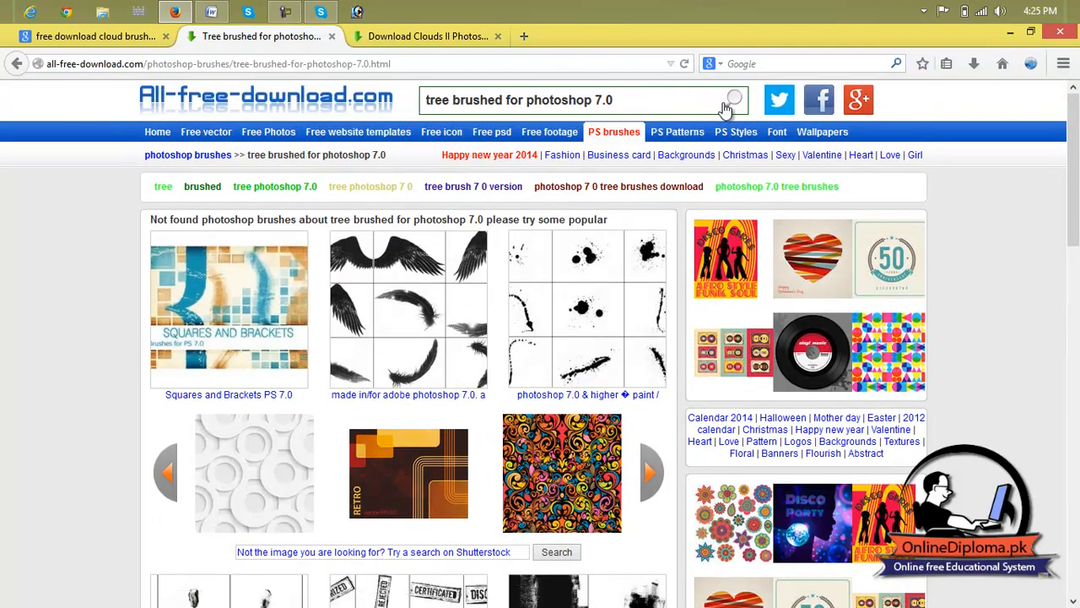
Search the site's Photoshop brushes for "hair brushes for photoshop 7.0".
triple_click(700, 104)
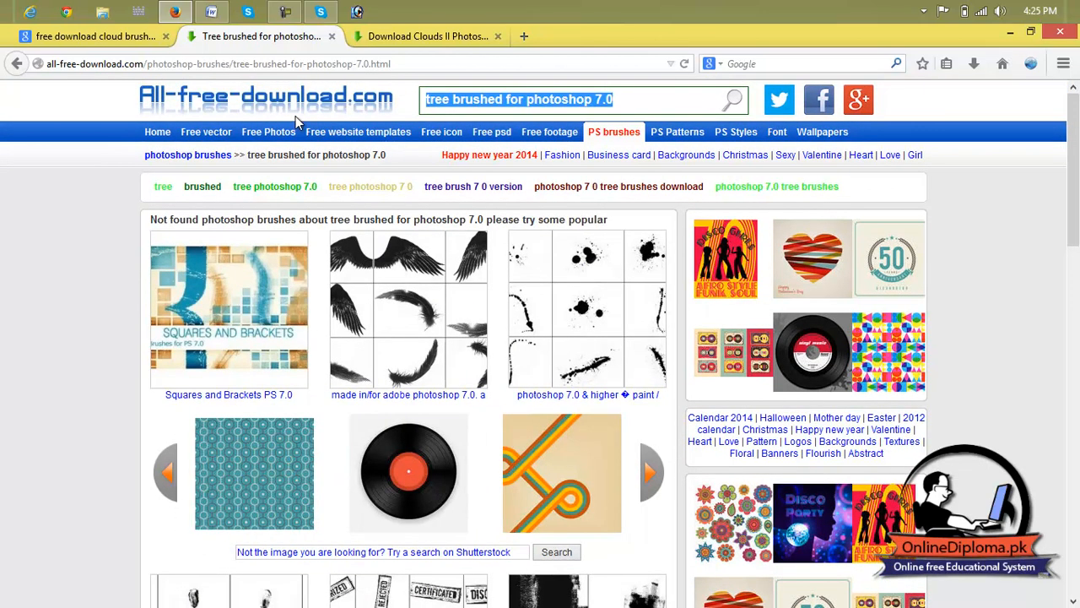
text(hea)
key(BackSpace)
key(BackSpace)
text(air brus)
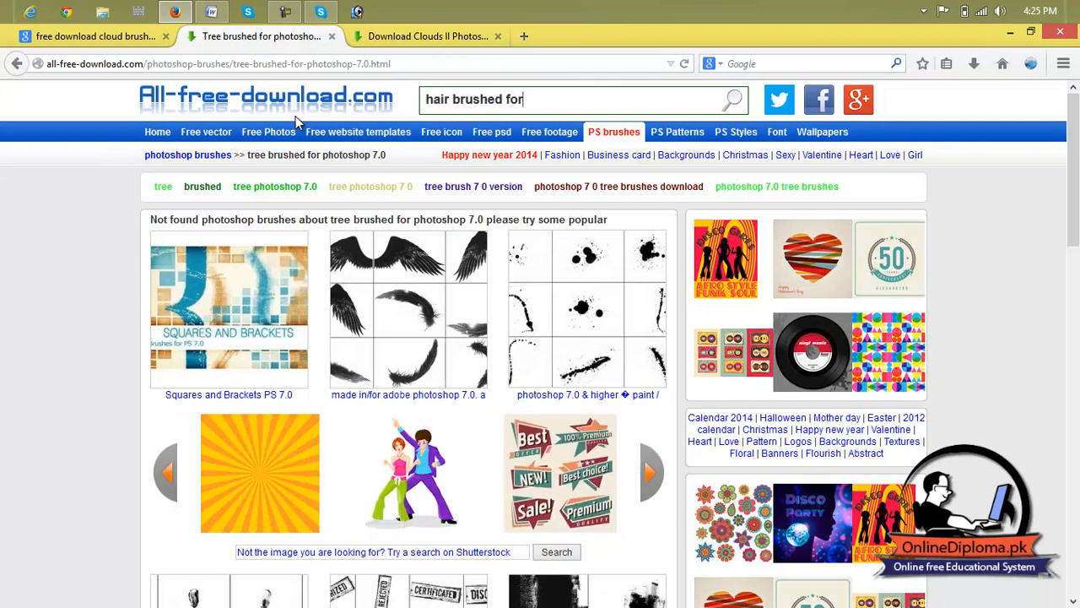
text(hed for)
key(BackSpace)
key(BackSpace)
key(BackSpace)
key(BackSpace)
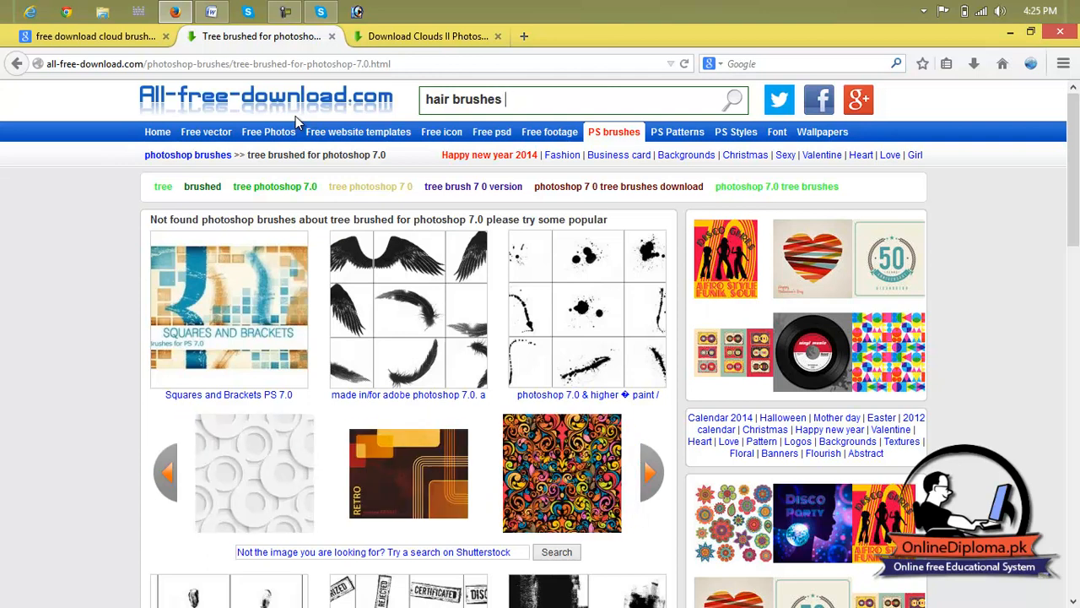
text(s for photi)
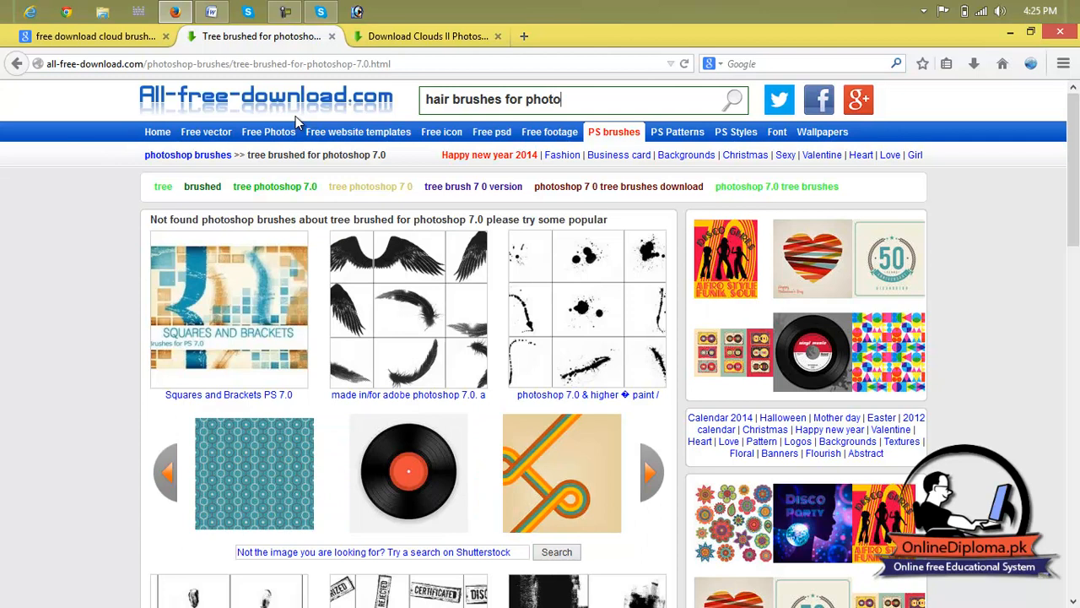
text( 7.0)
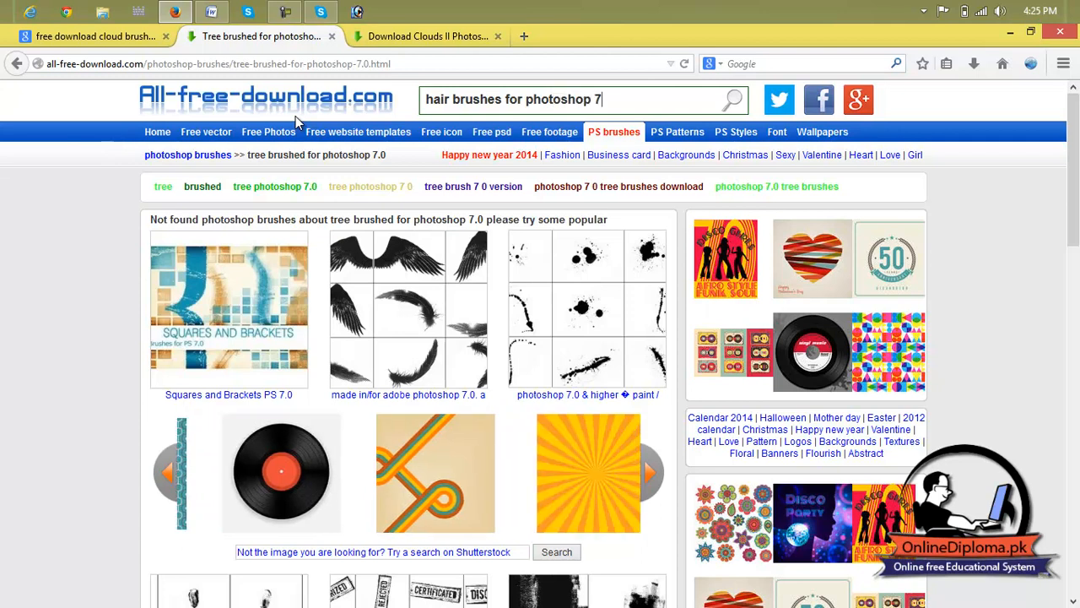
key(Return)
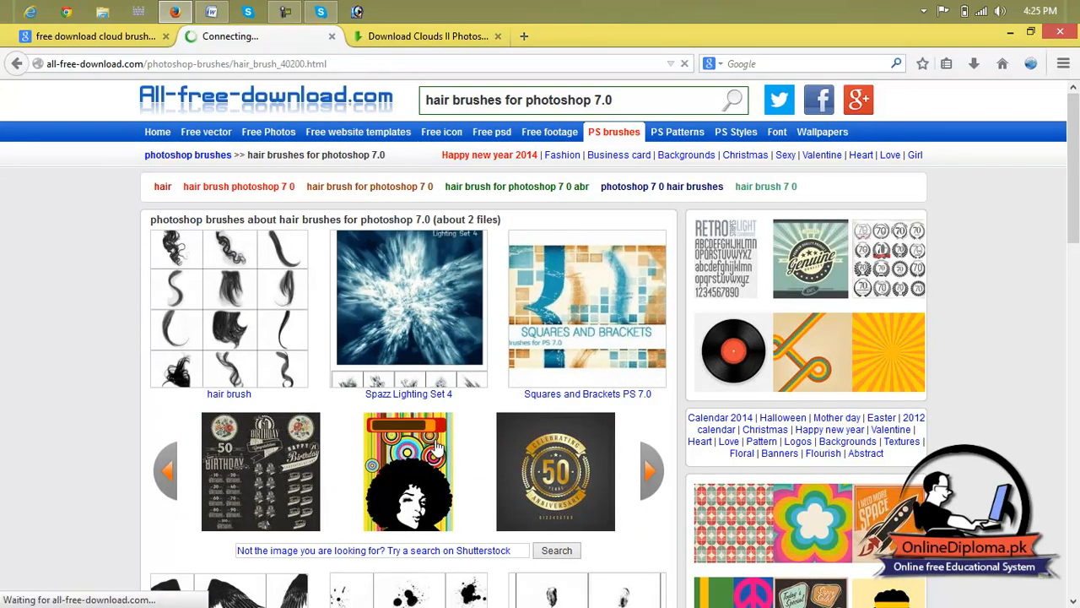
Open the first hair brush set and look through its preview, related files and related searches.
scroll(446, 485, down, 5)
scroll(462, 344, up, 5)
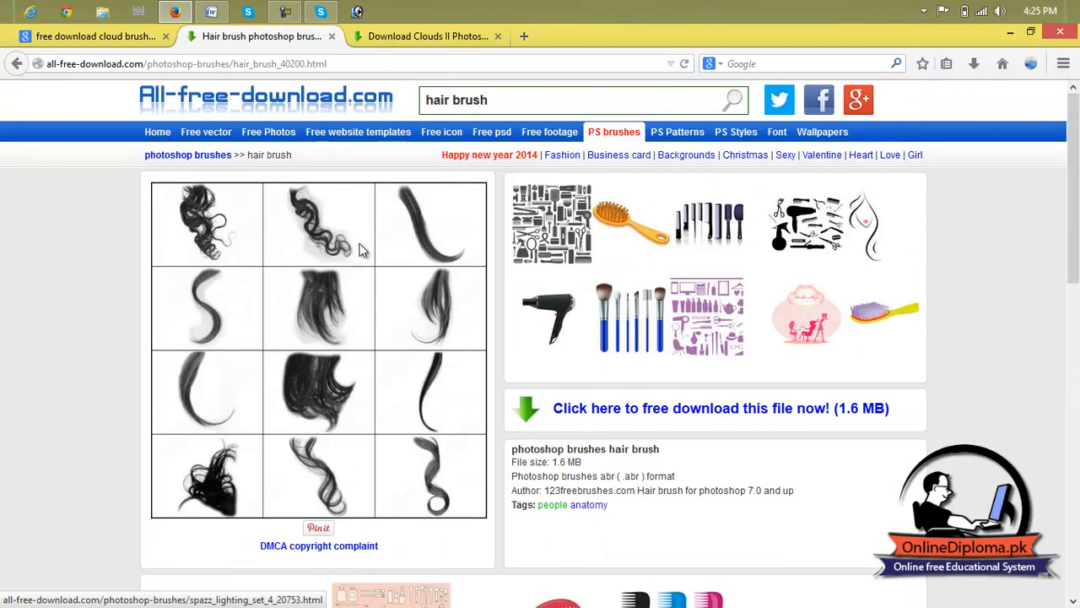
scroll(316, 377, down, 5)
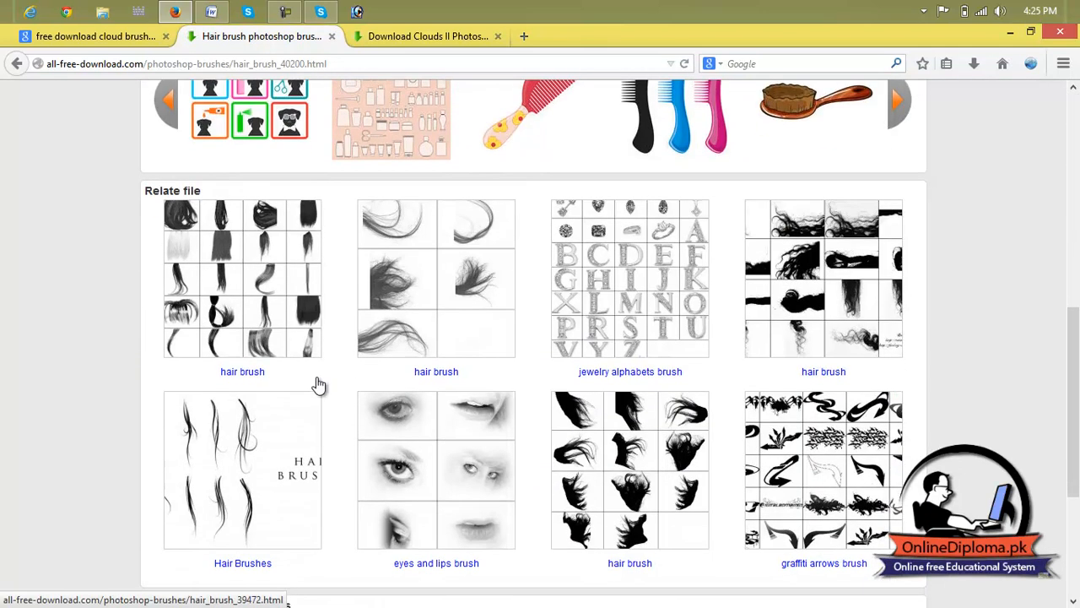
scroll(426, 477, down, 2)
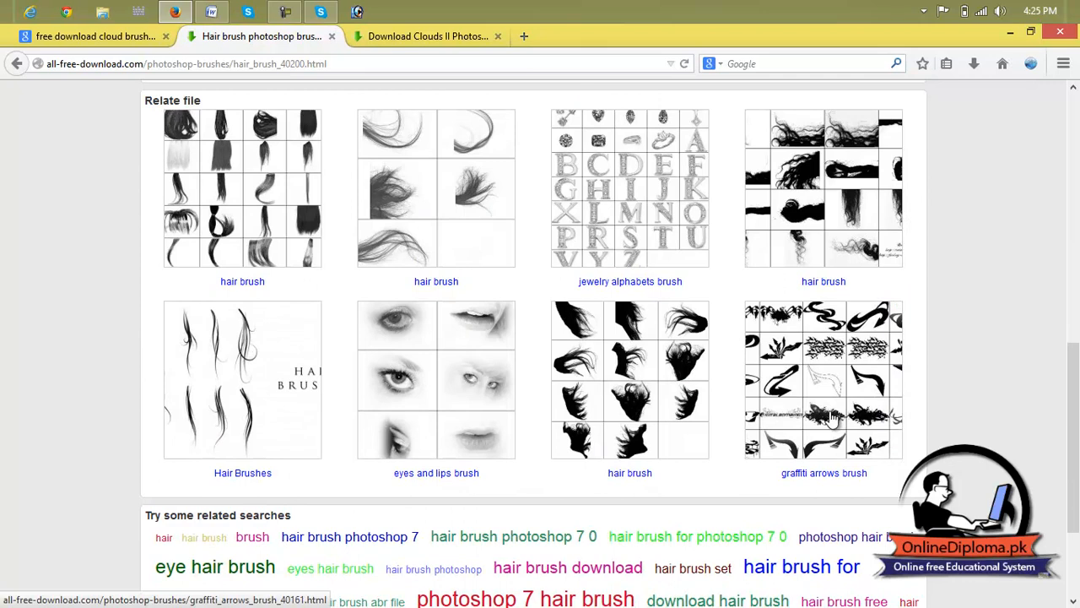
scroll(831, 422, down, 3)
scroll(831, 449, up, 7)
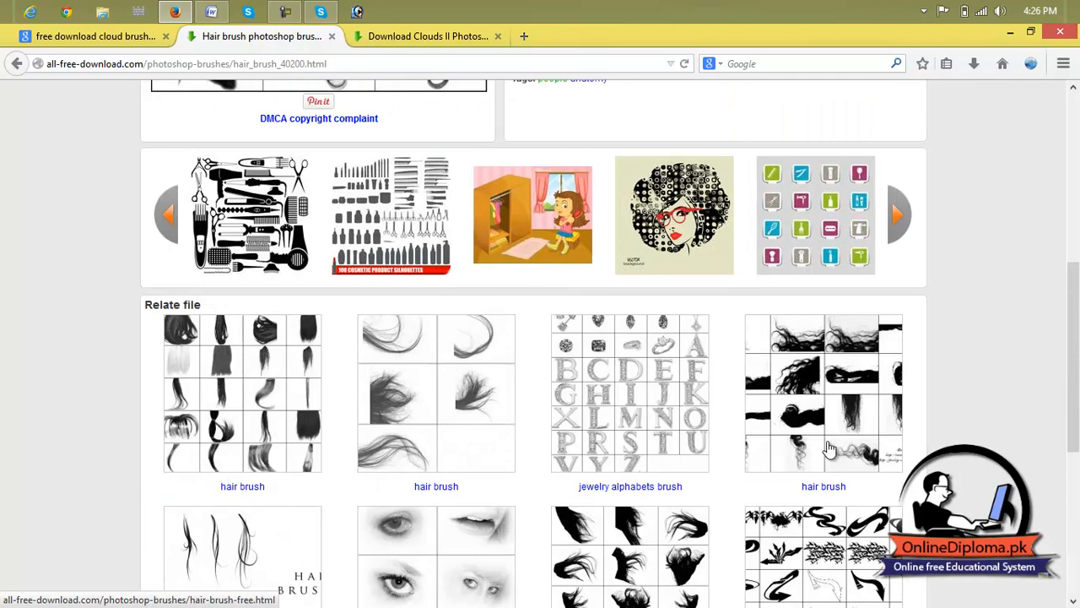
scroll(829, 449, up, 8)
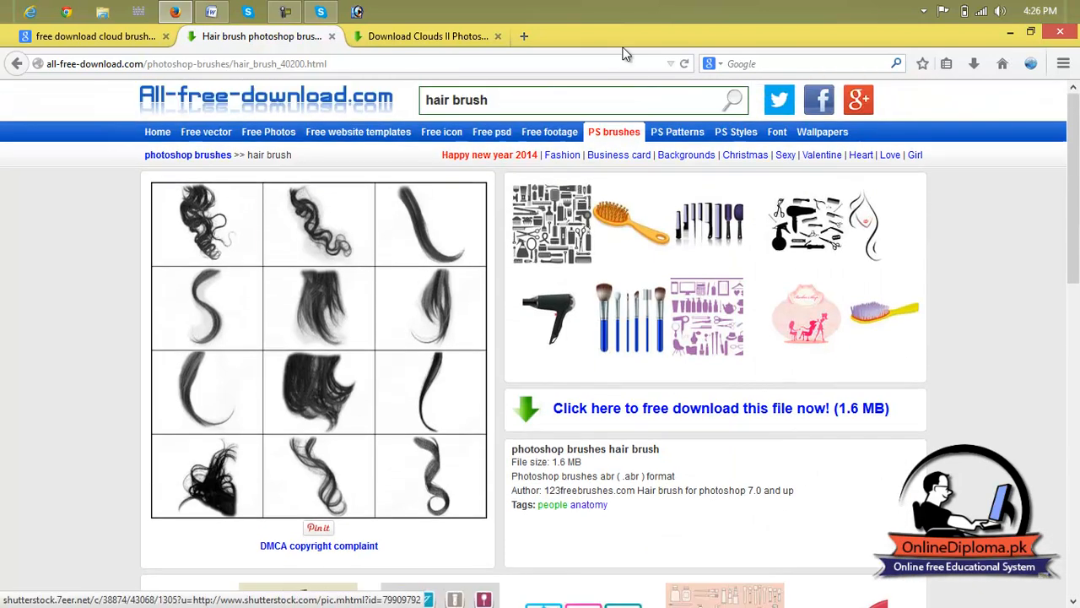
Check the hidden tray icons for the download, and minimize the open windows to reach the desktop.
click(924, 11)
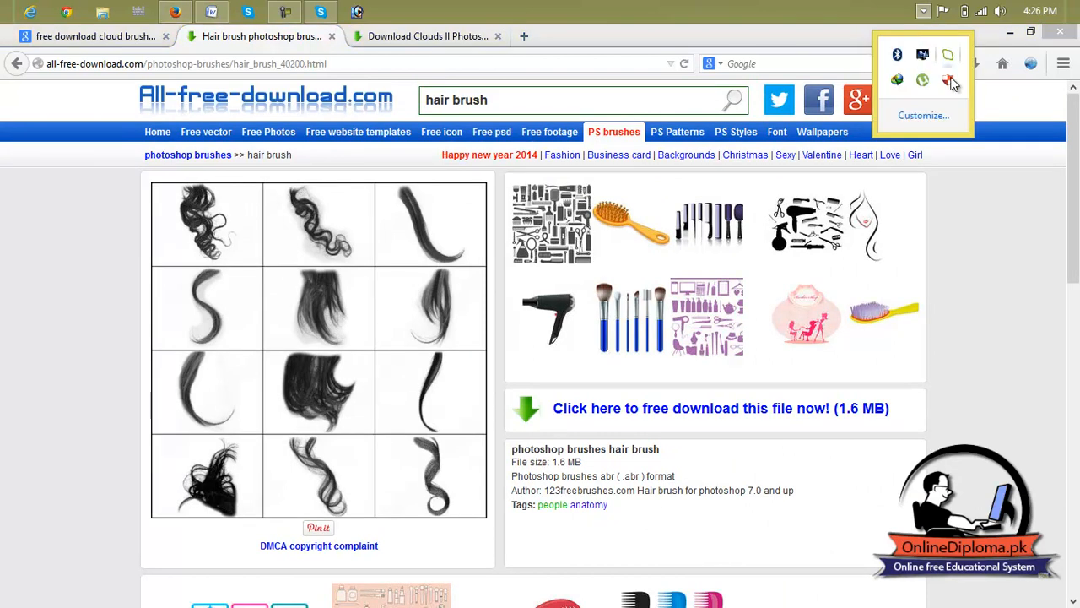
click(795, 37)
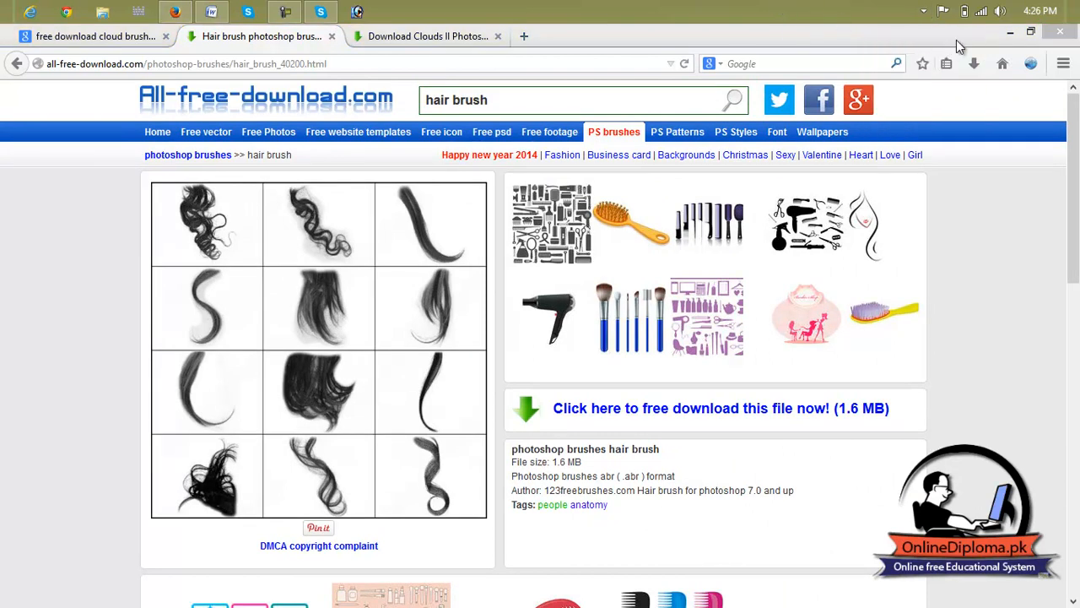
click(1010, 32)
click(1010, 35)
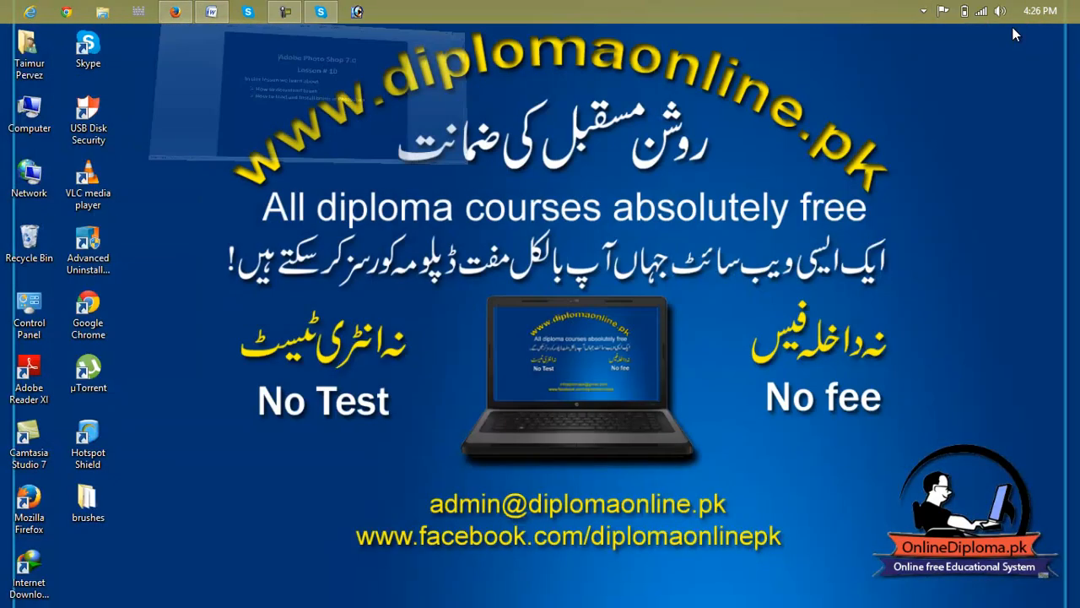
Open the Compressed folder inside Downloads in File Explorer.
click(102, 11)
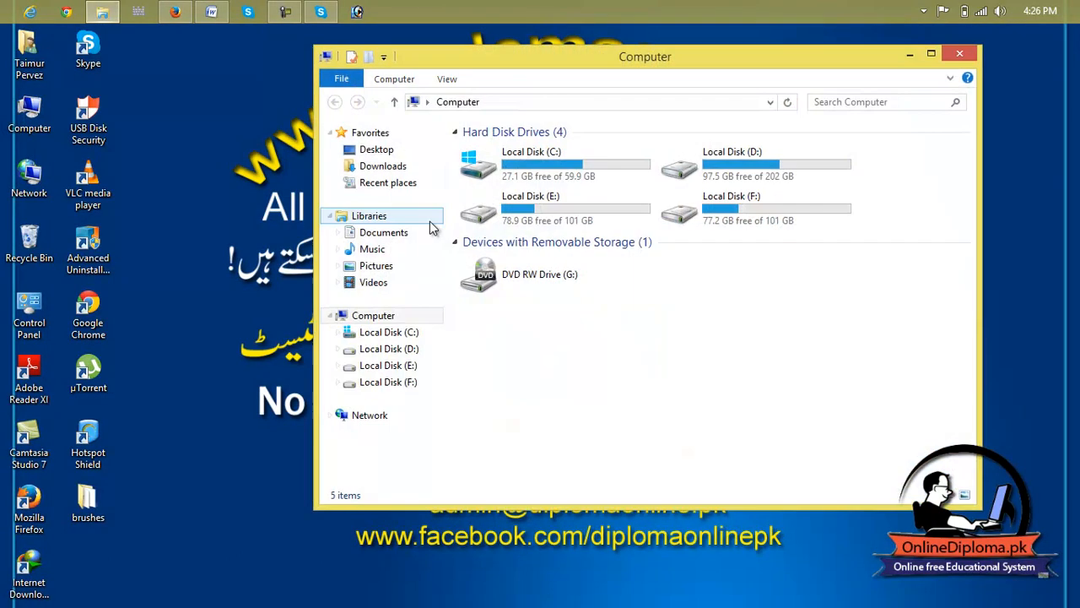
click(403, 167)
click(808, 213)
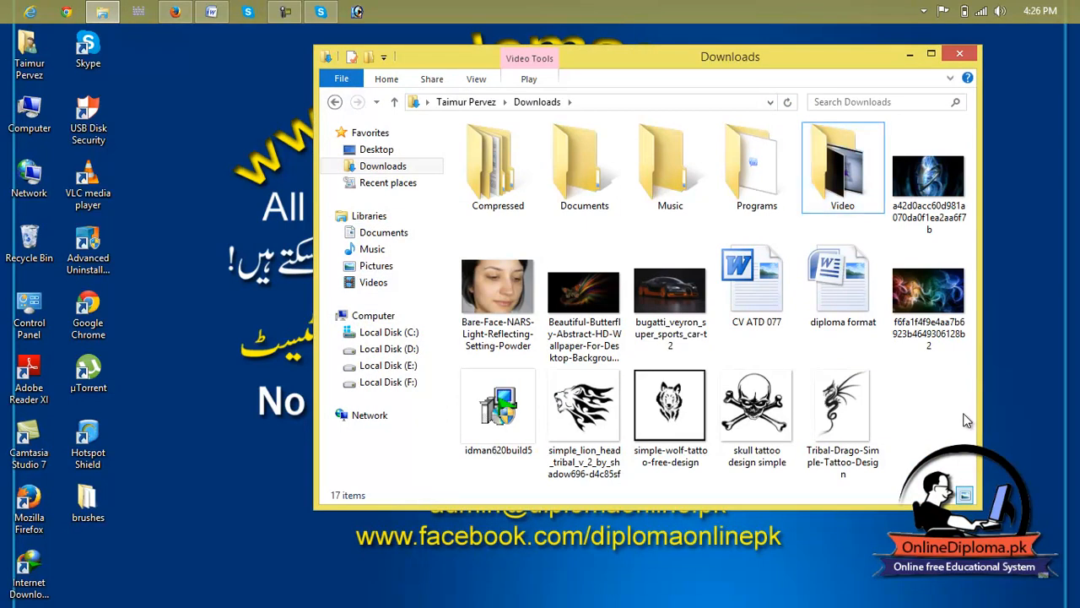
double_click(492, 174)
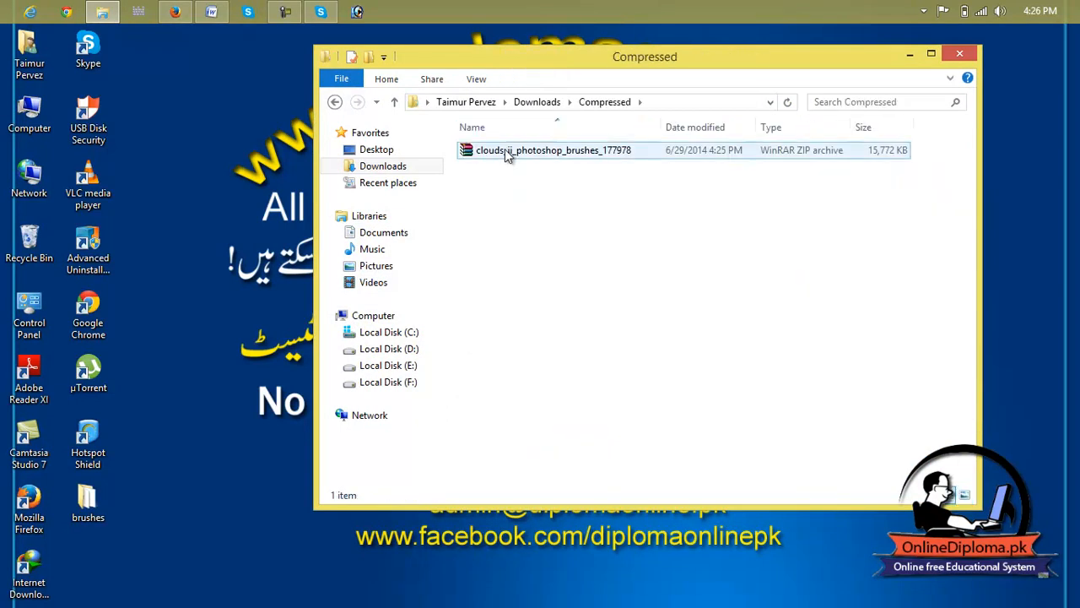
click(505, 150)
right_click(505, 150)
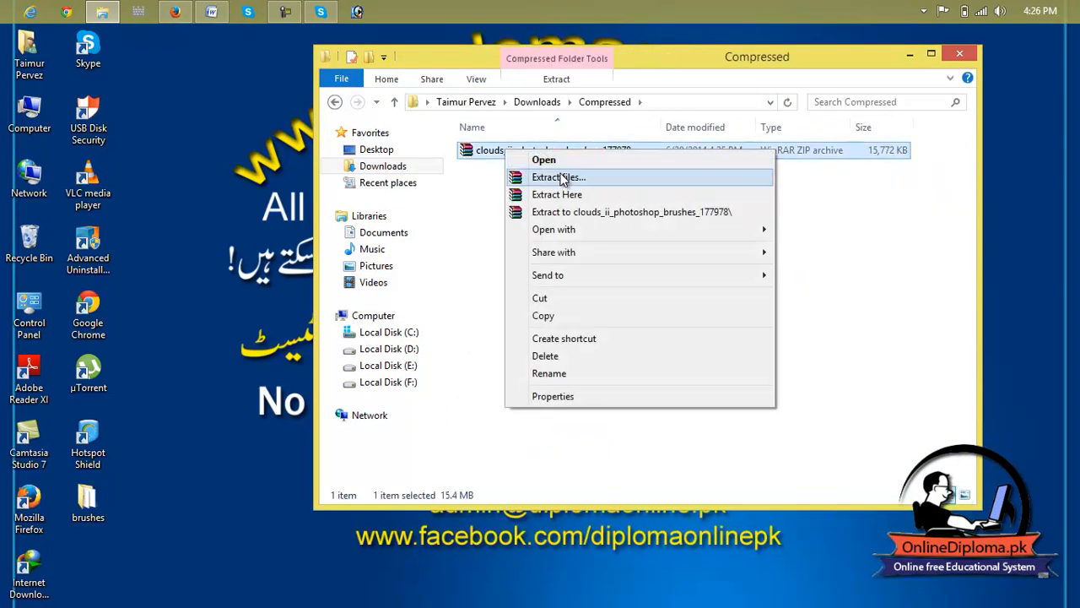
click(912, 280)
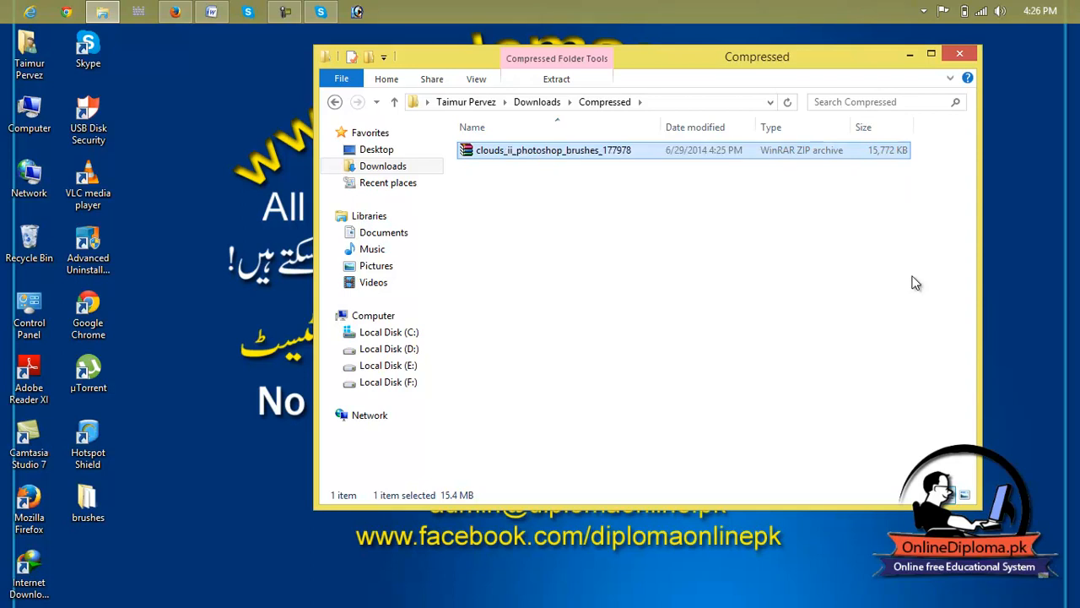
click(960, 56)
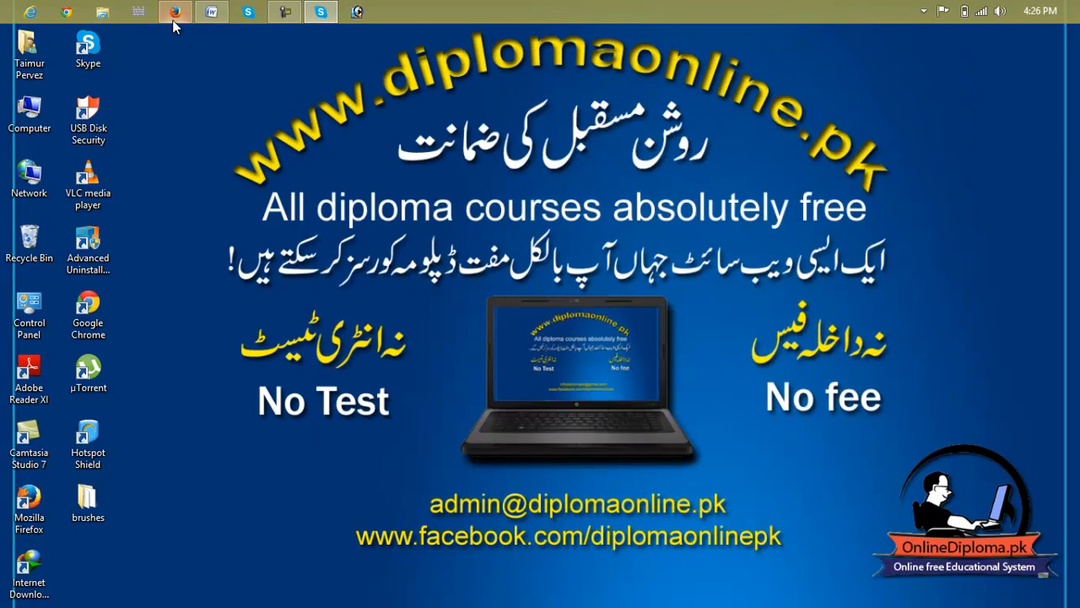
Switch to Photoshop and create a white RGB document of 1366 x 786 pixels at 300 pixels/inch, maximizing its window.
click(174, 11)
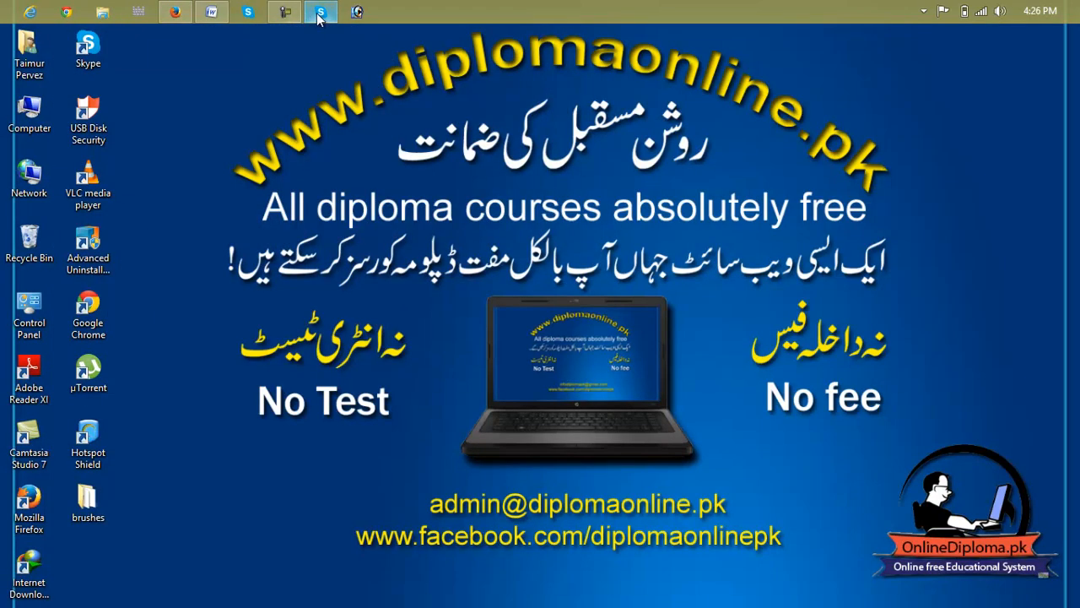
click(357, 12)
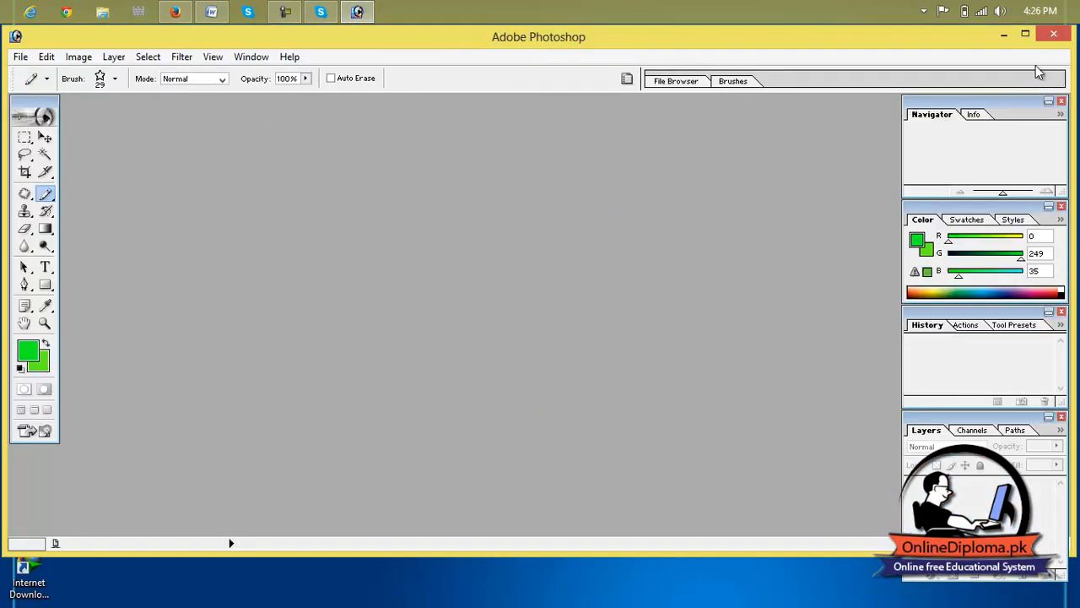
click(20, 56)
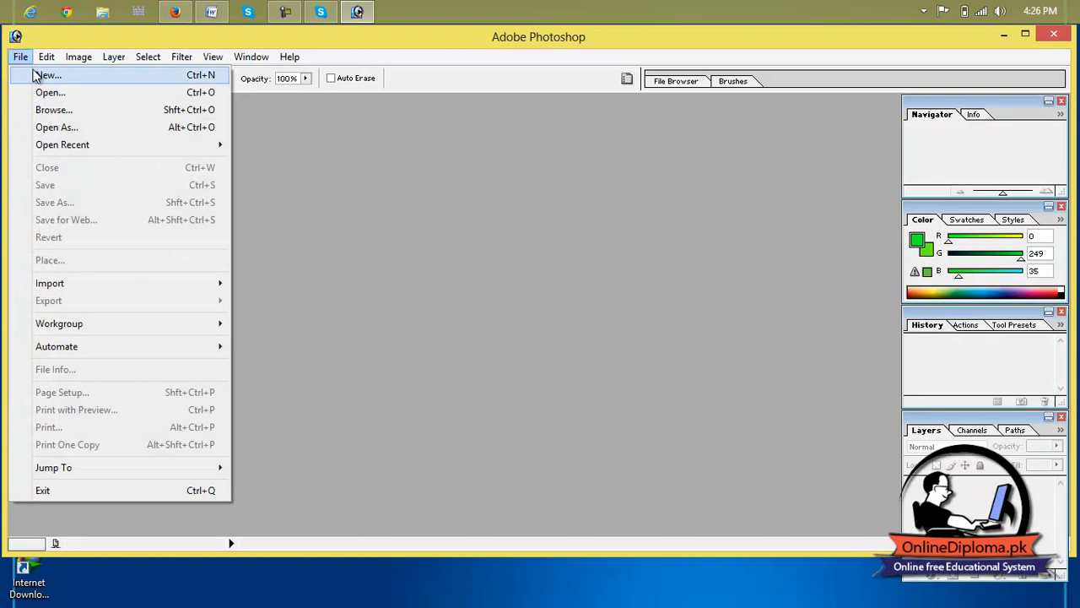
click(38, 74)
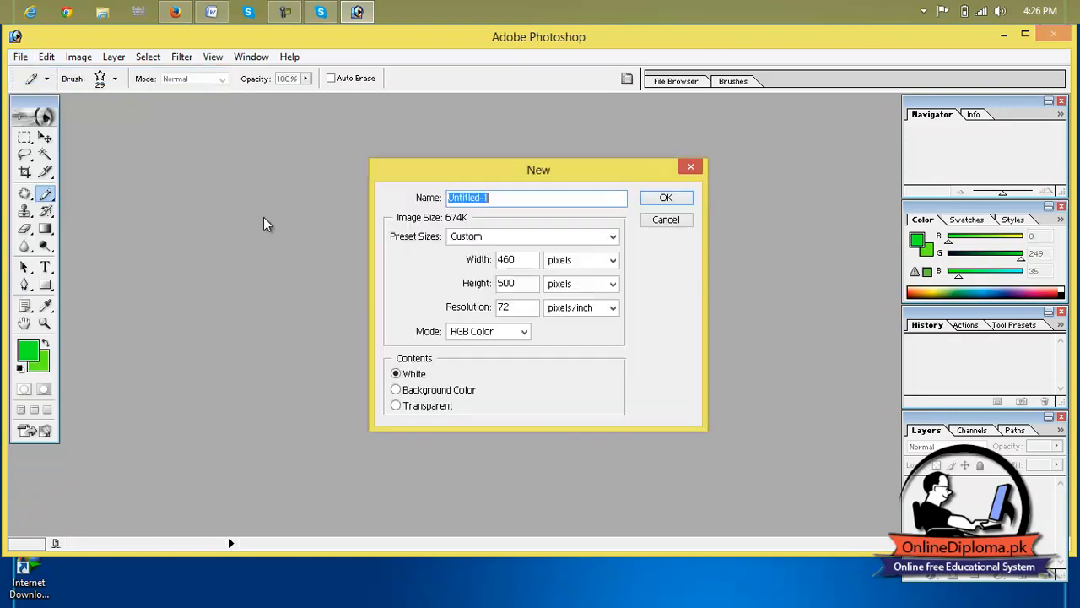
double_click(529, 260)
text(1366)
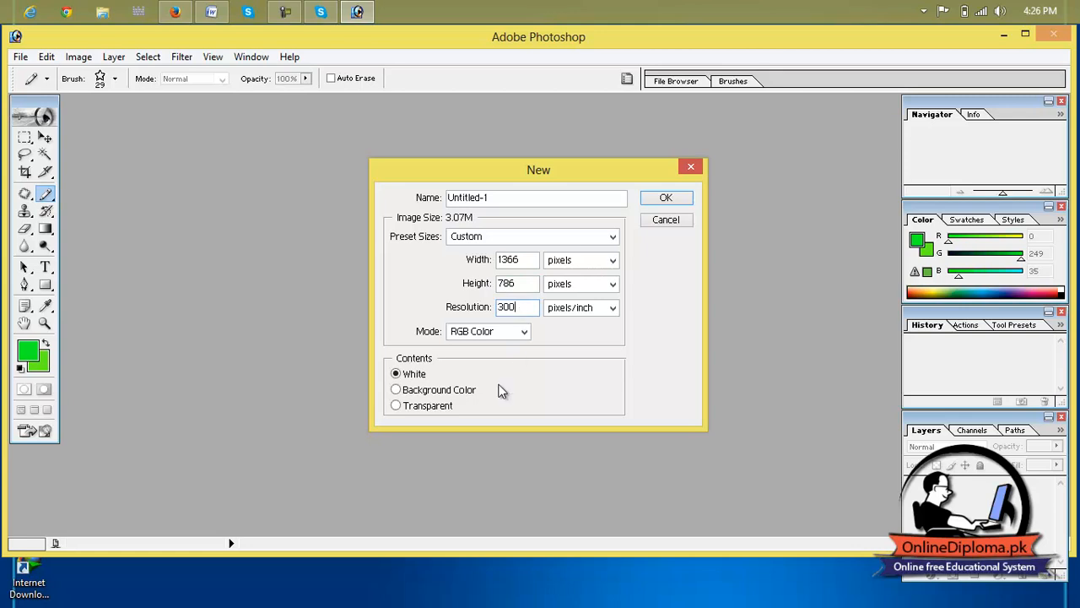
click(666, 199)
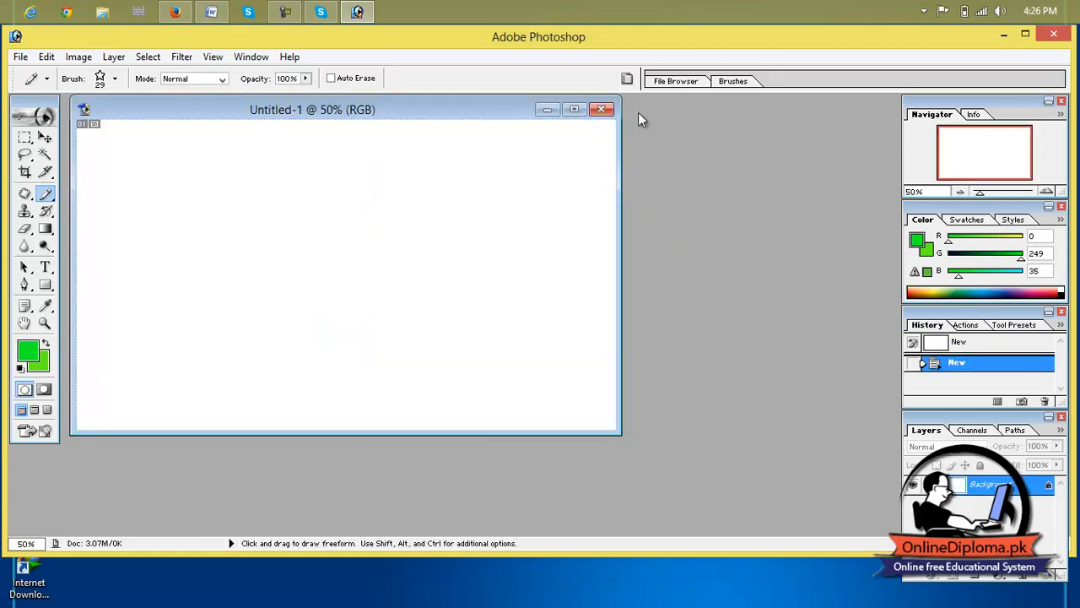
click(573, 110)
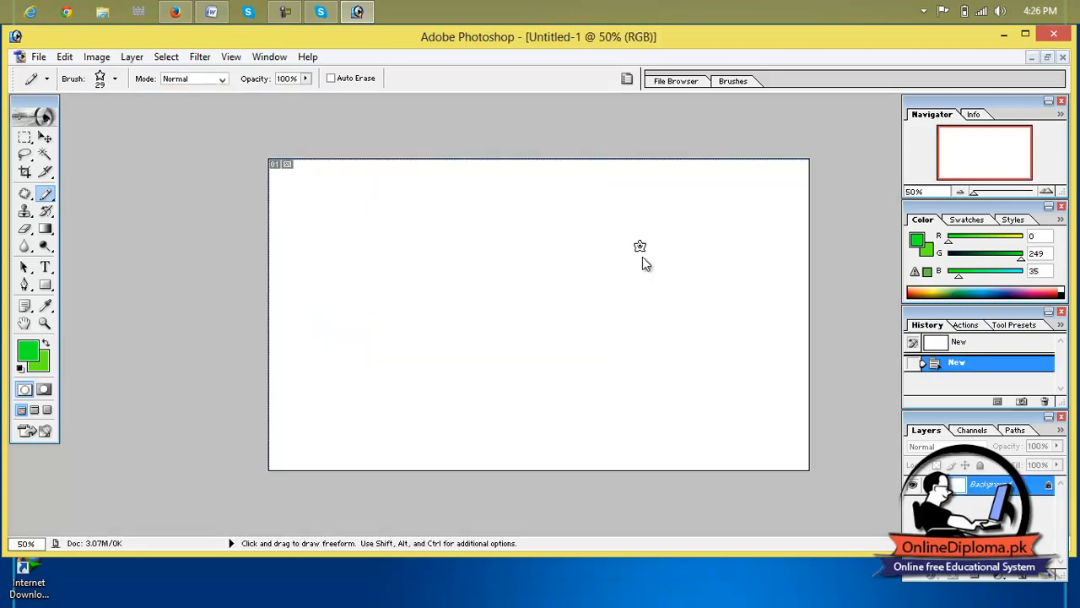
Set the foreground color to blue 2E05FC and fill the background with it.
click(31, 359)
drag(573, 331, 573, 262)
click(553, 204)
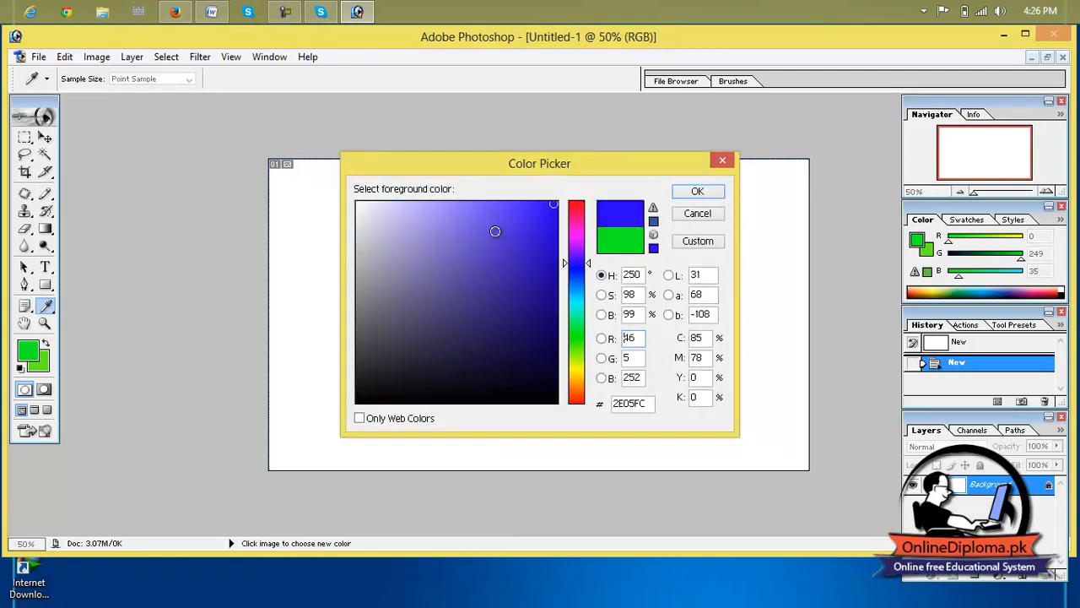
click(696, 192)
key(alt+BackSpace)
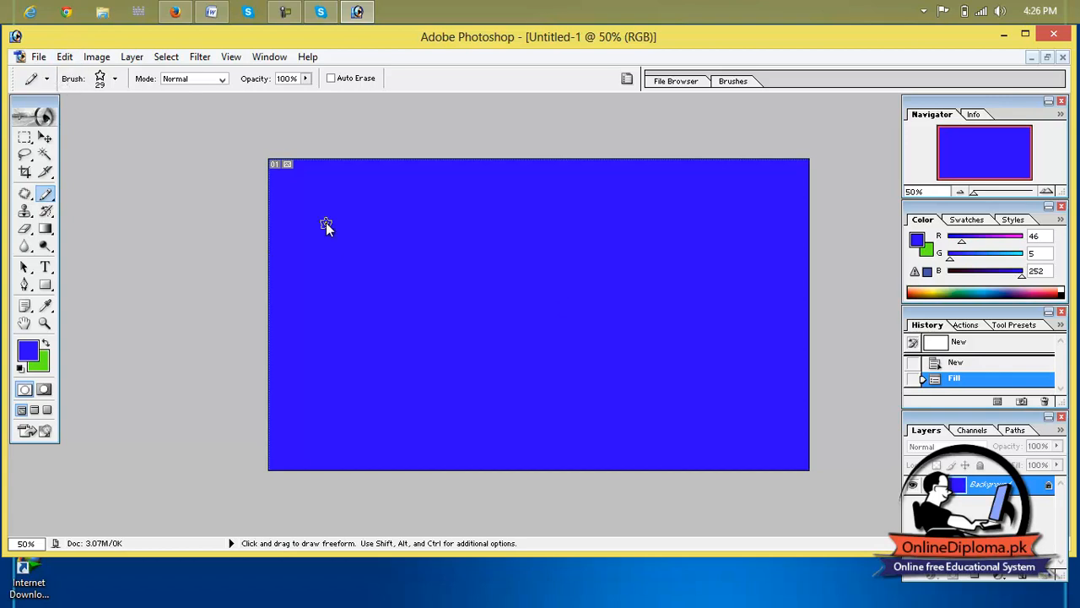
Add a new layer above the background and switch from the Pencil to the Brush tool.
click(1025, 577)
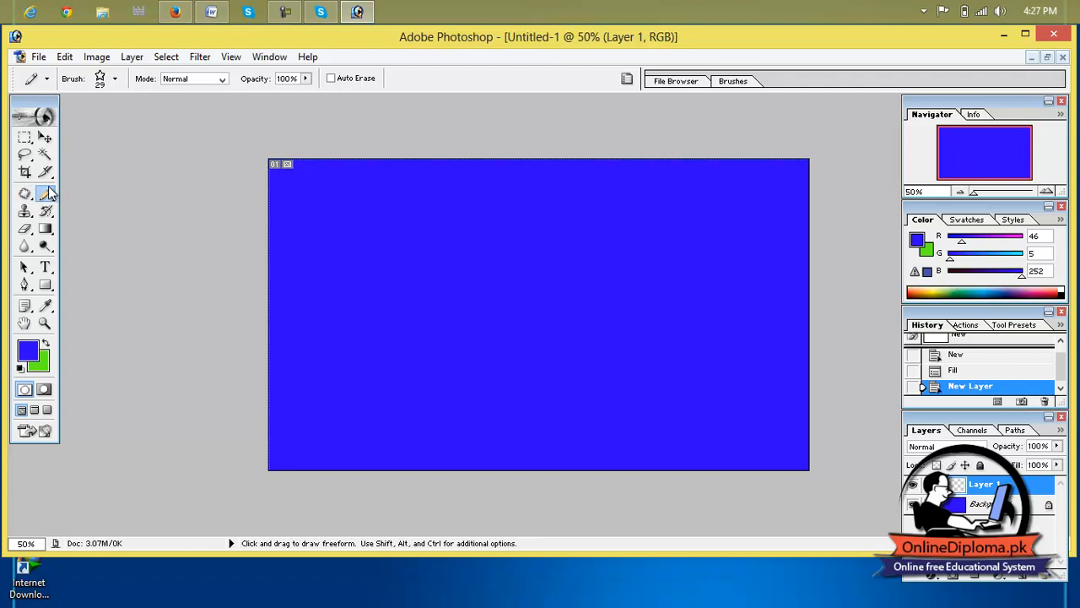
drag(49, 200, 93, 198)
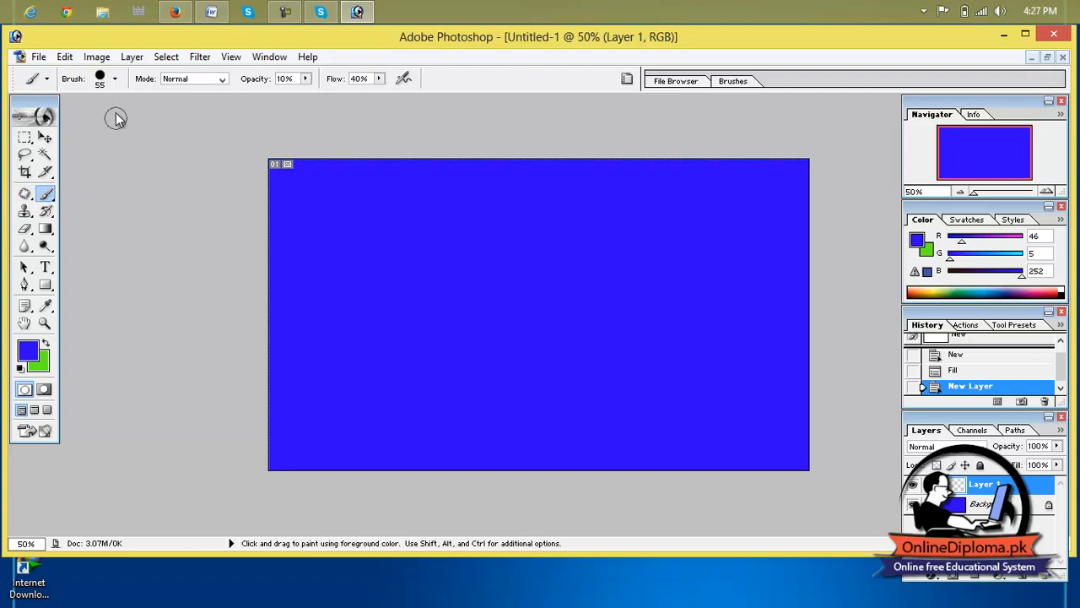
click(115, 82)
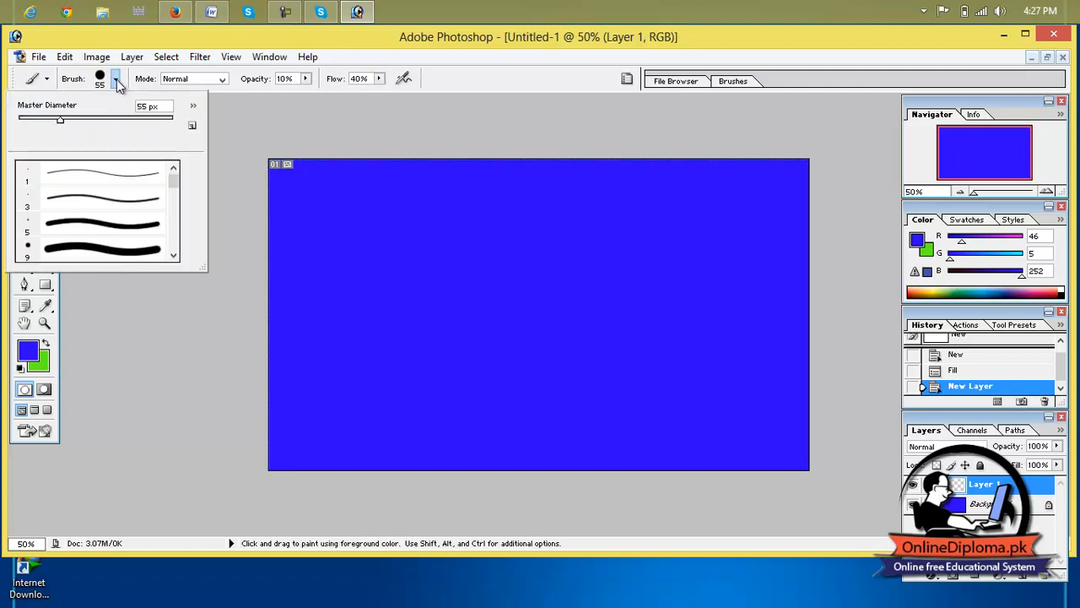
click(192, 108)
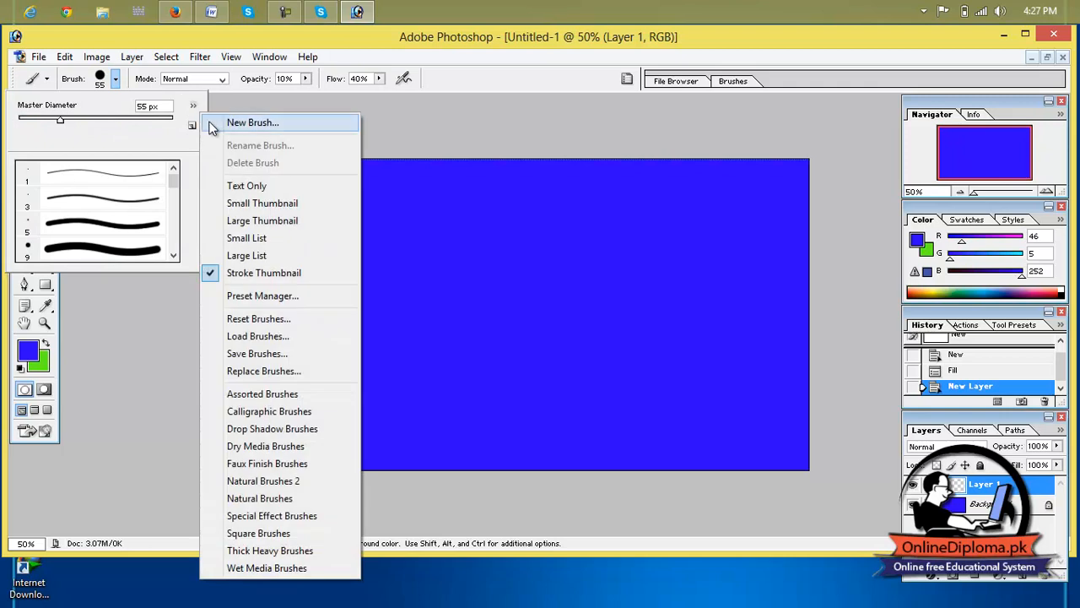
click(331, 336)
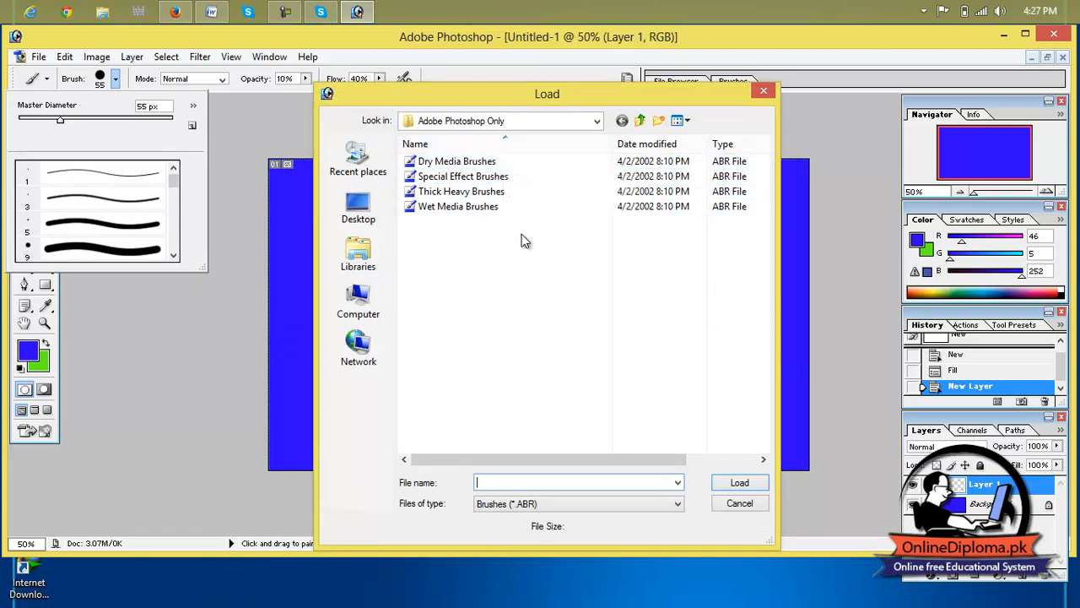
click(763, 90)
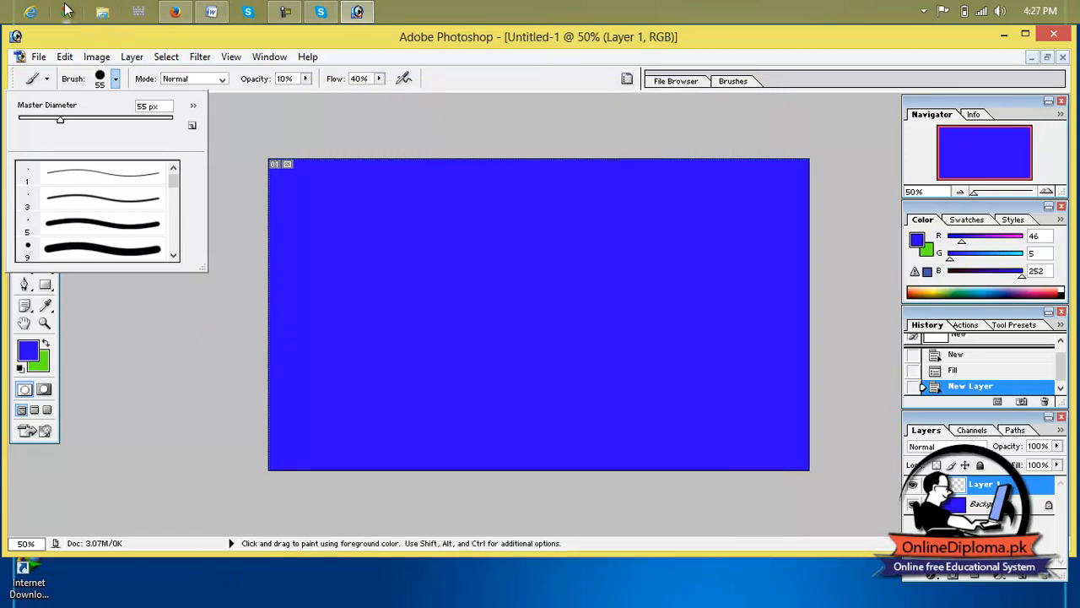
In File Explorer, extract the clouds_ii_photoshop_brushes_177978 archive from Downloads > Compressed into its own folder, keeping the default extraction options.
click(102, 11)
click(409, 166)
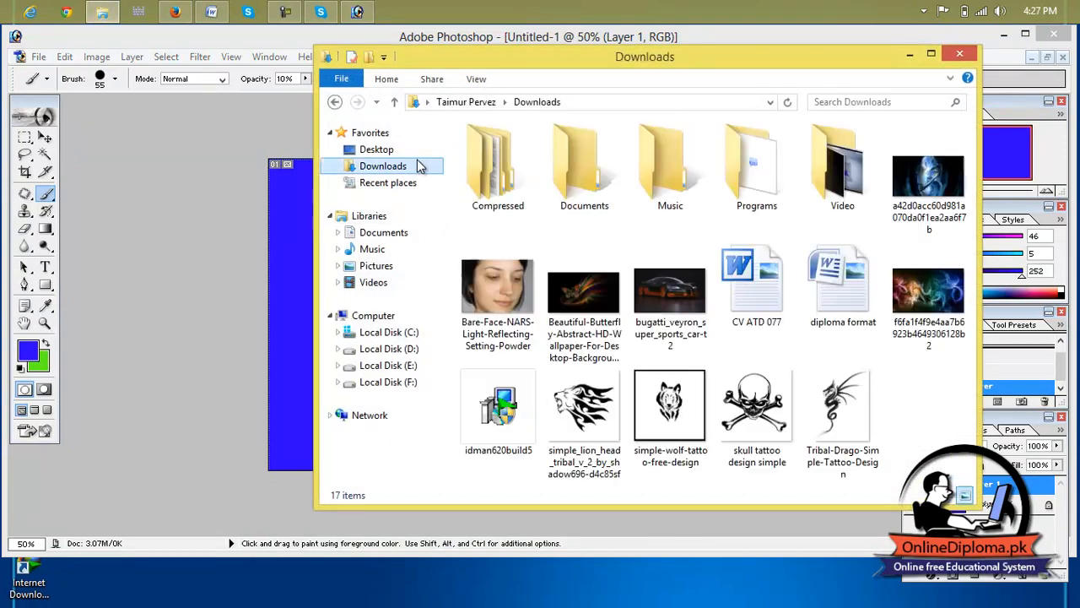
click(656, 208)
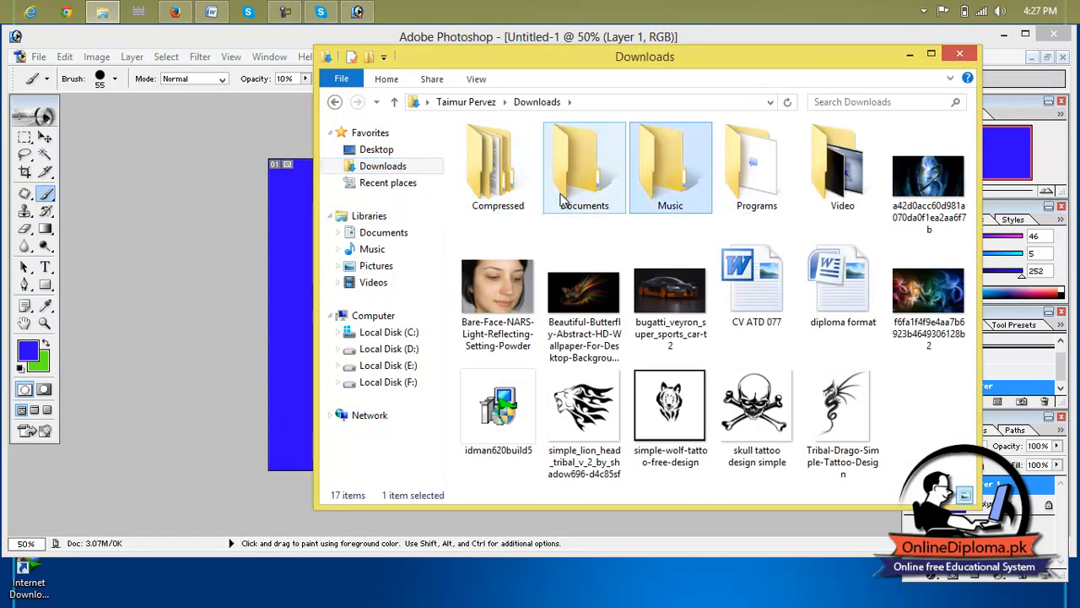
click(574, 169)
click(517, 195)
double_click(517, 195)
click(507, 150)
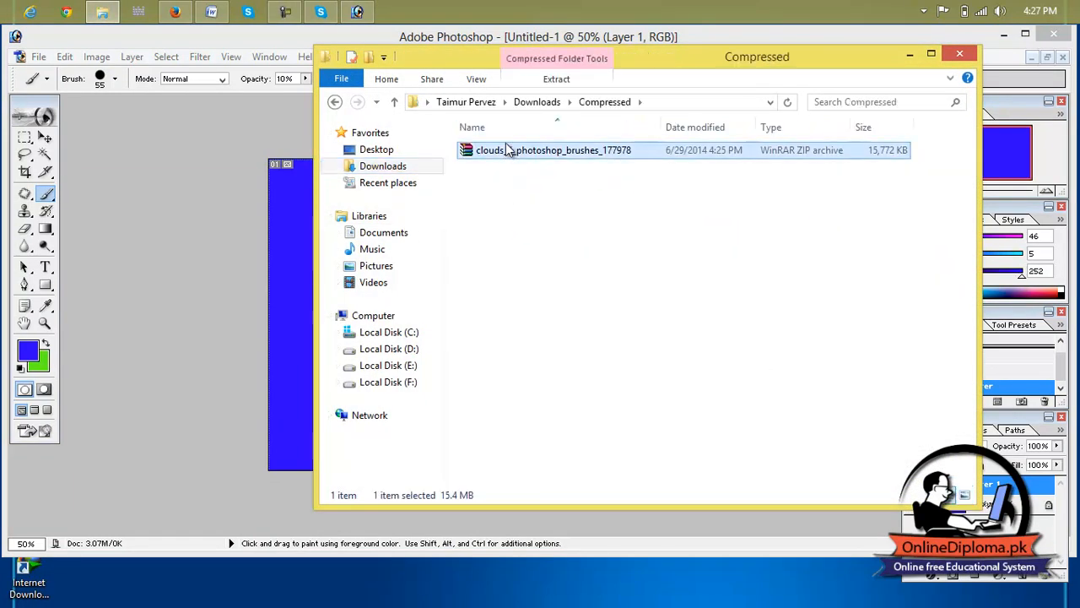
right_click(506, 149)
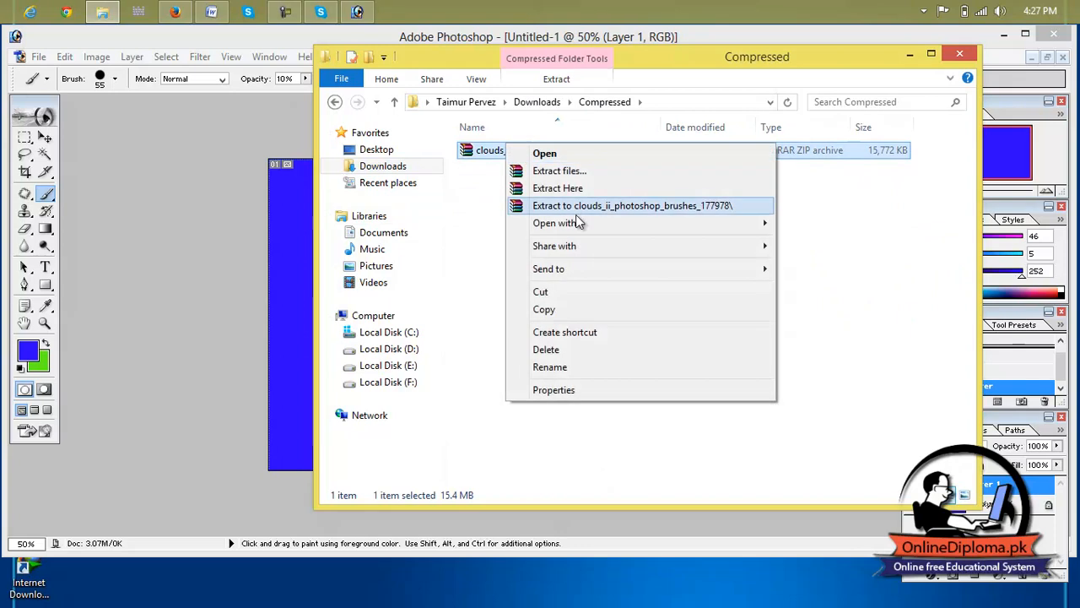
click(582, 172)
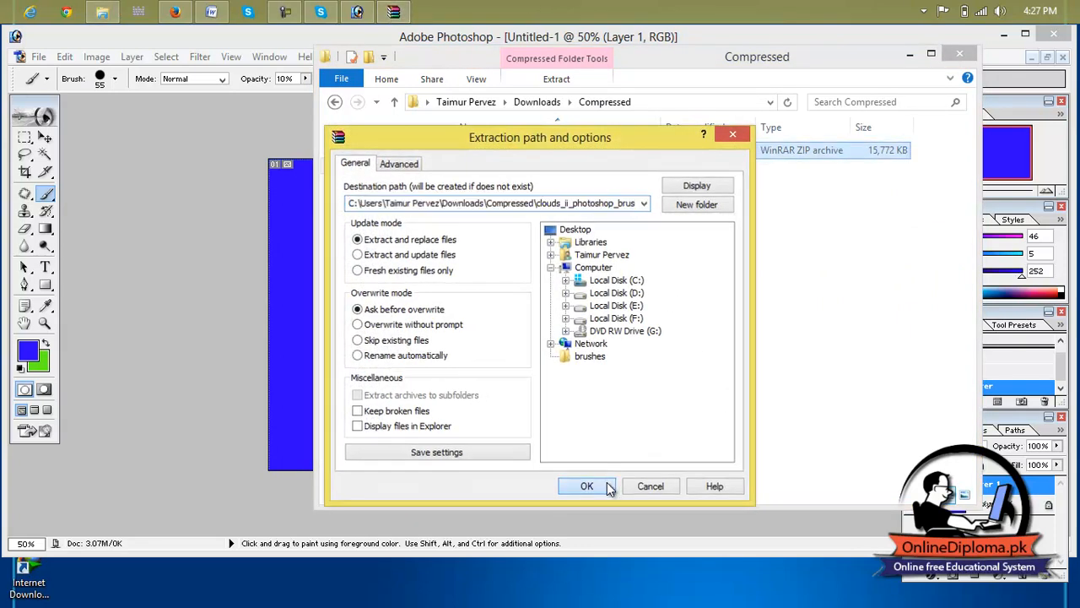
click(586, 486)
Copy the extracted clouds_ii_photoshop_brushes_177978 folder to the desktop and place it below the brushes folder.
click(591, 149)
right_click(590, 150)
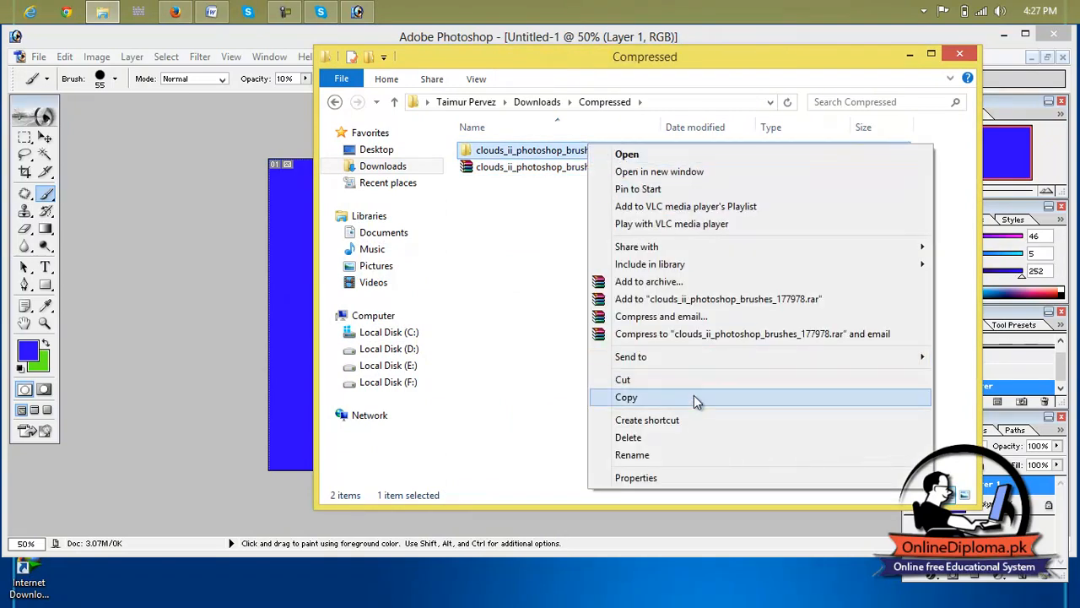
click(695, 396)
click(947, 53)
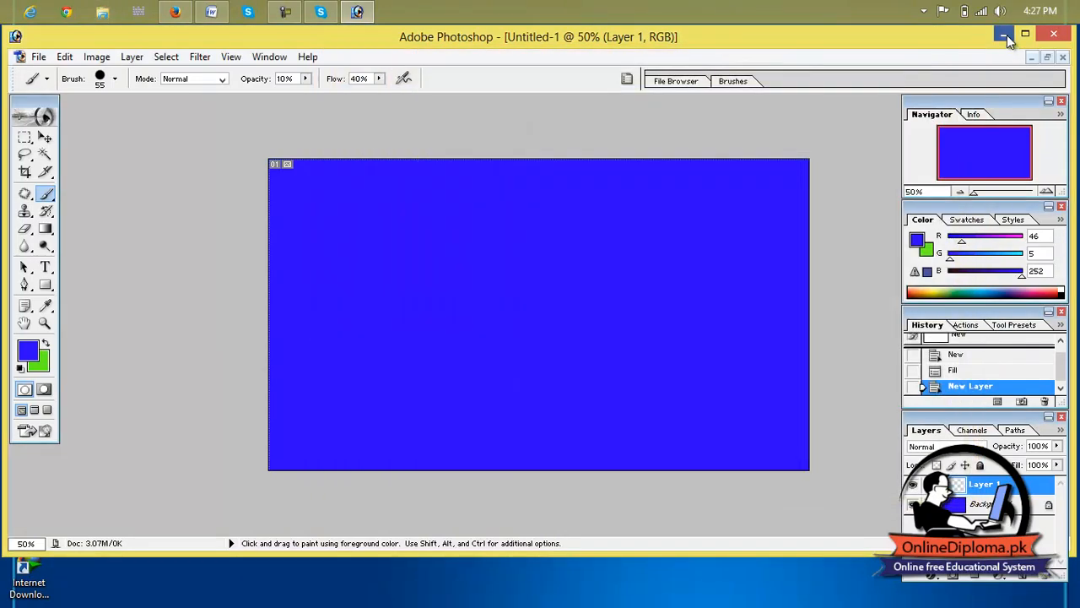
click(1004, 35)
right_click(193, 195)
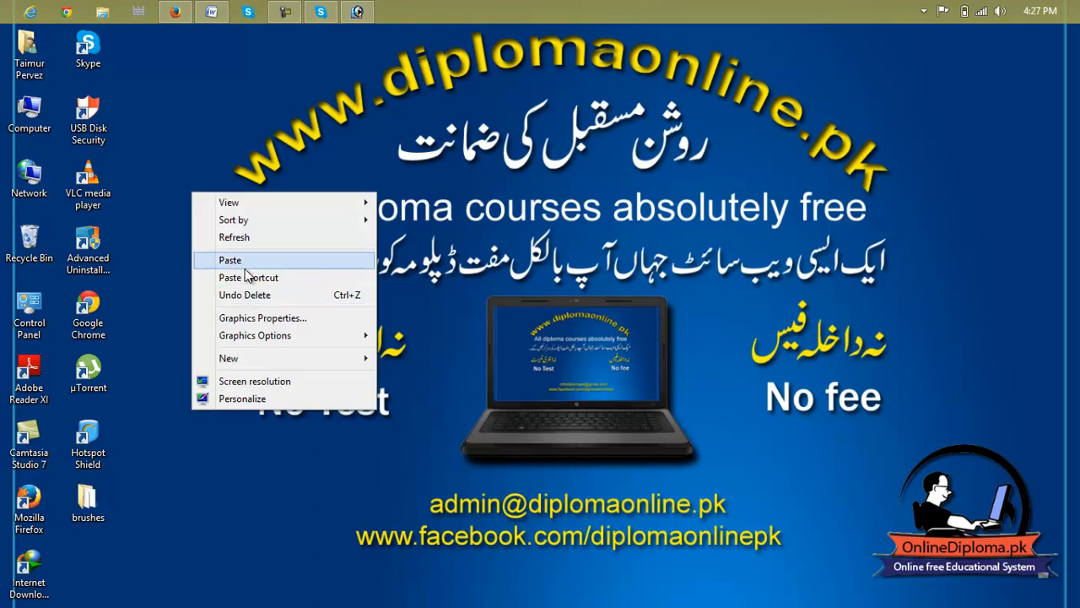
click(252, 260)
drag(211, 177, 99, 555)
click(166, 487)
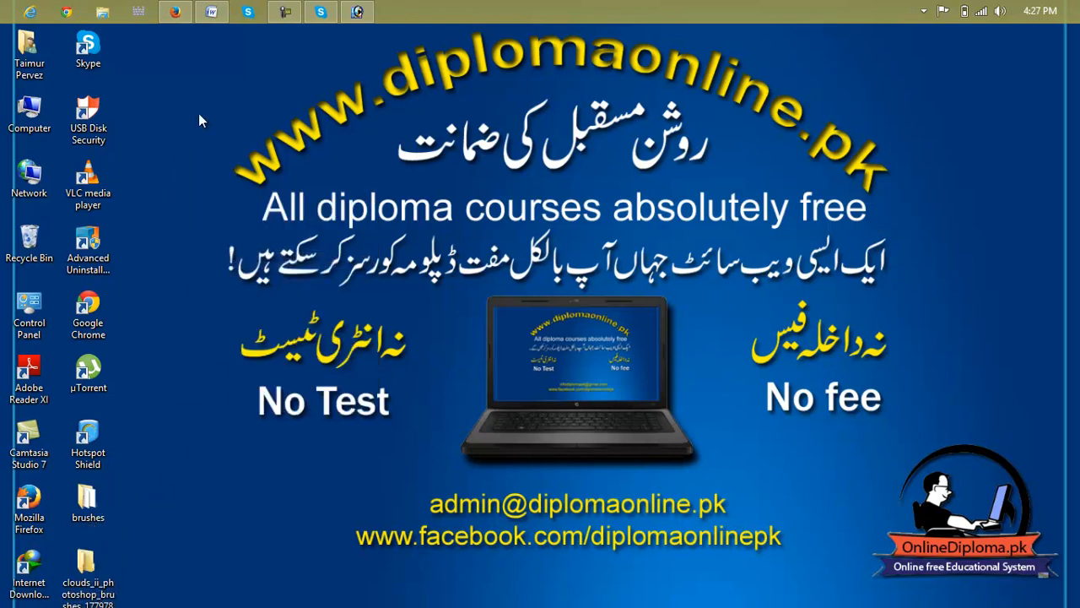
Switch back to the blue document in Photoshop.
click(178, 12)
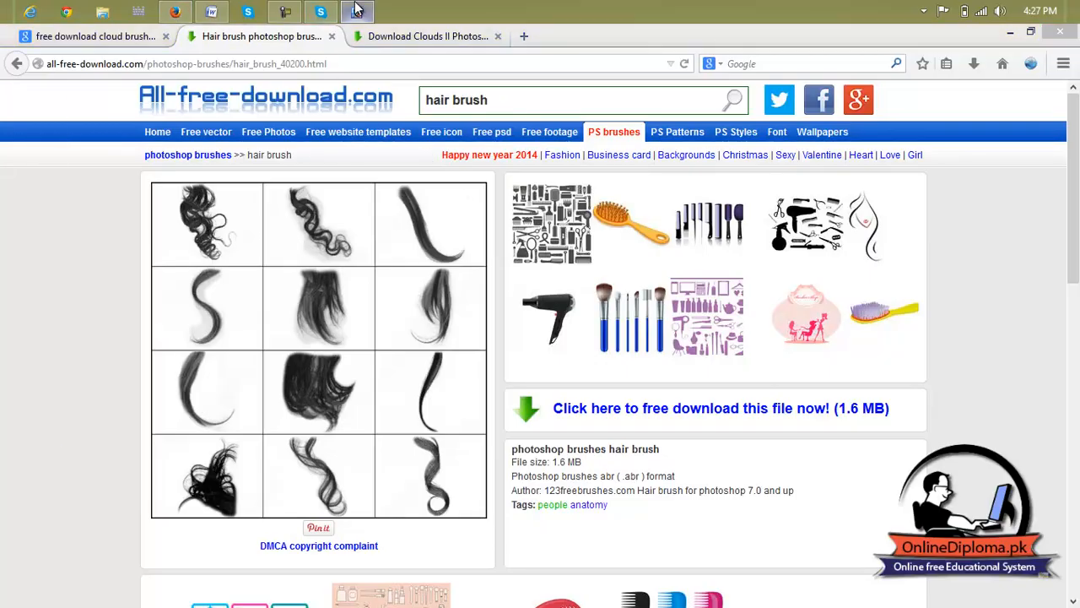
click(356, 11)
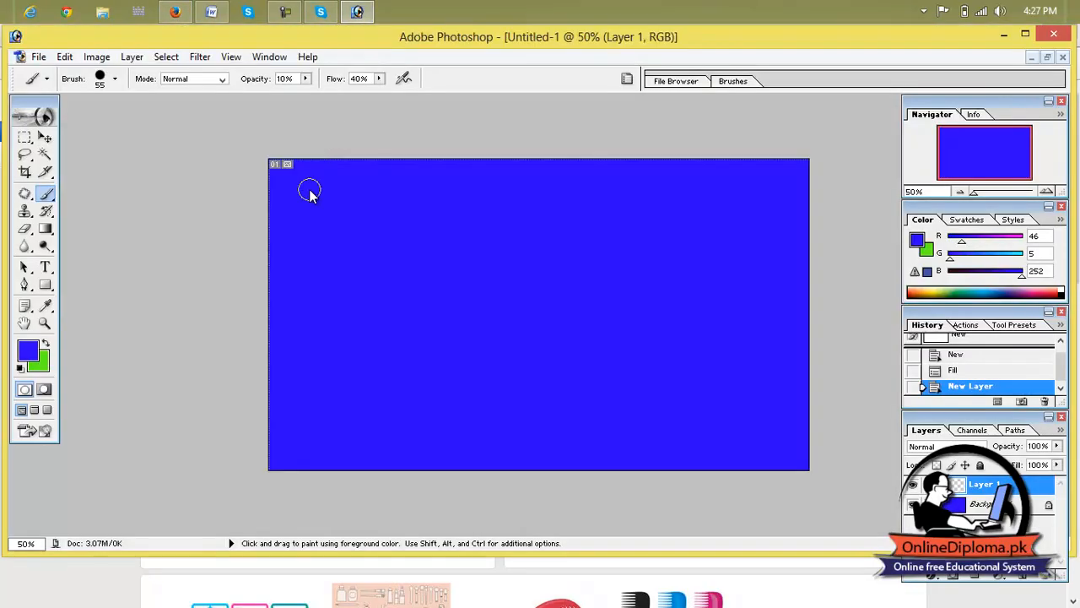
click(47, 79)
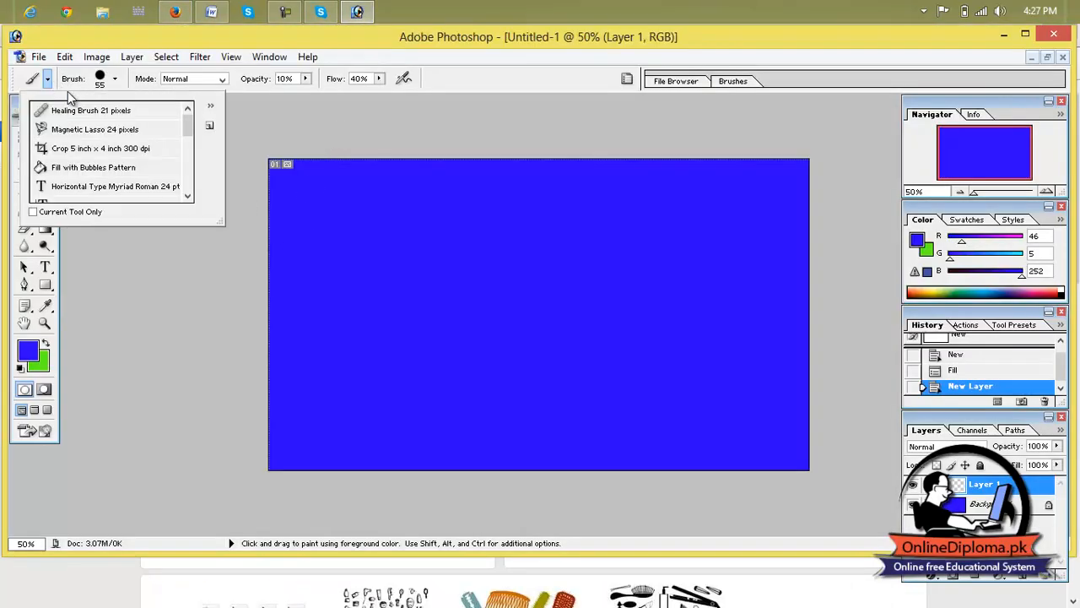
click(211, 107)
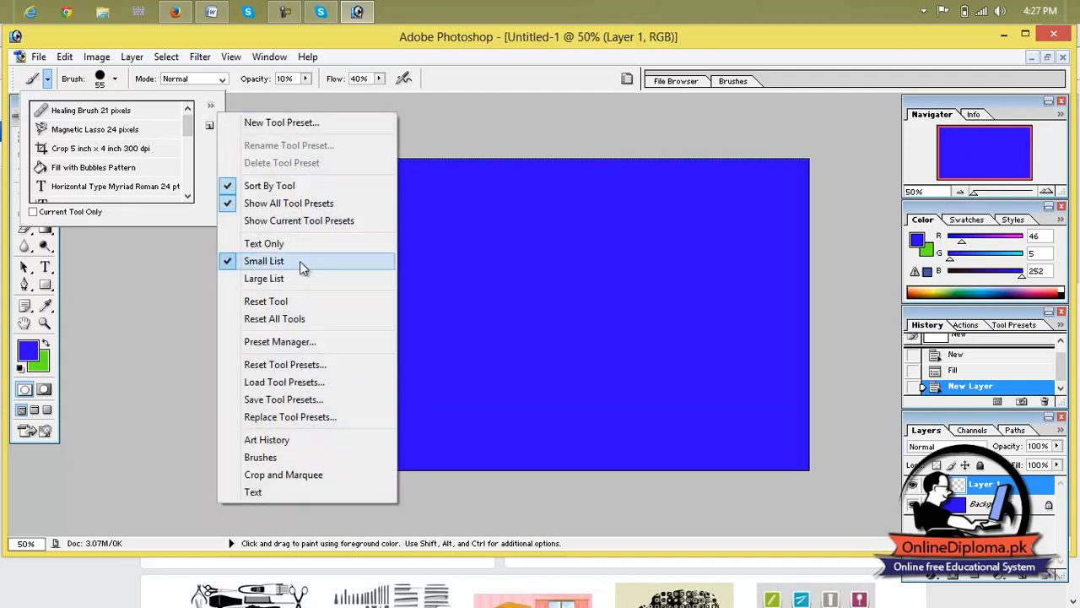
click(67, 257)
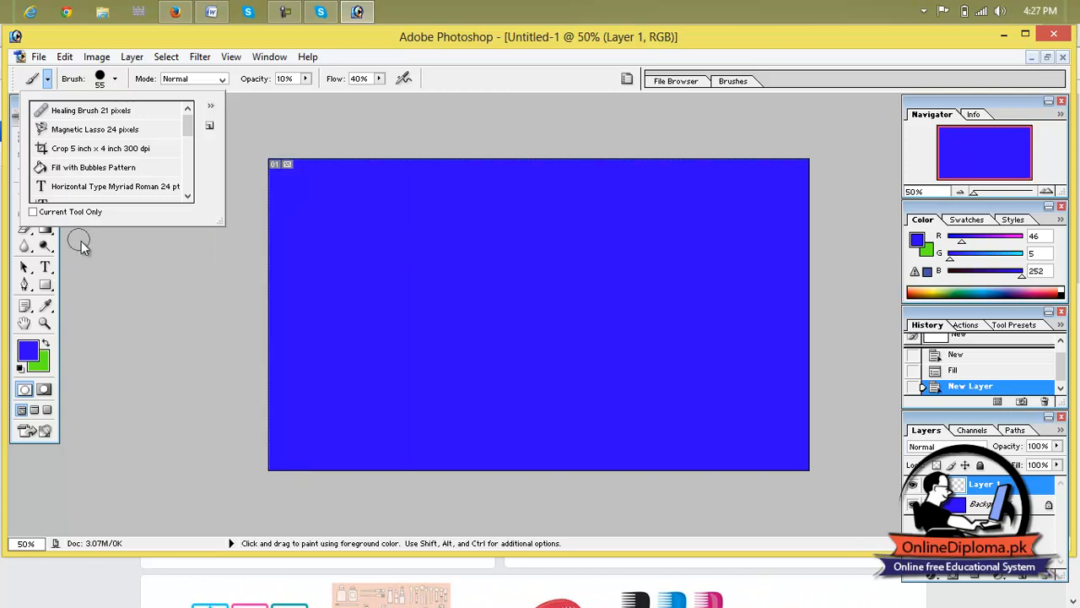
click(116, 260)
Keep the Brush tool active and load the SS-cloudsII brush file from the desktop's clouds_ii_photoshop_brushes_177978 folder.
right_click(49, 198)
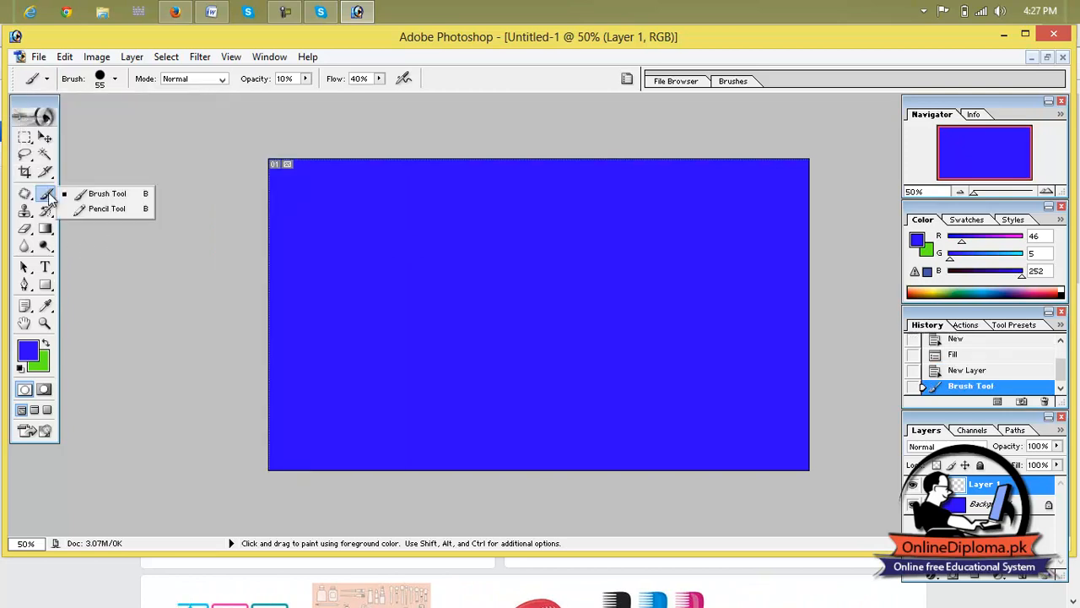
click(84, 196)
click(116, 80)
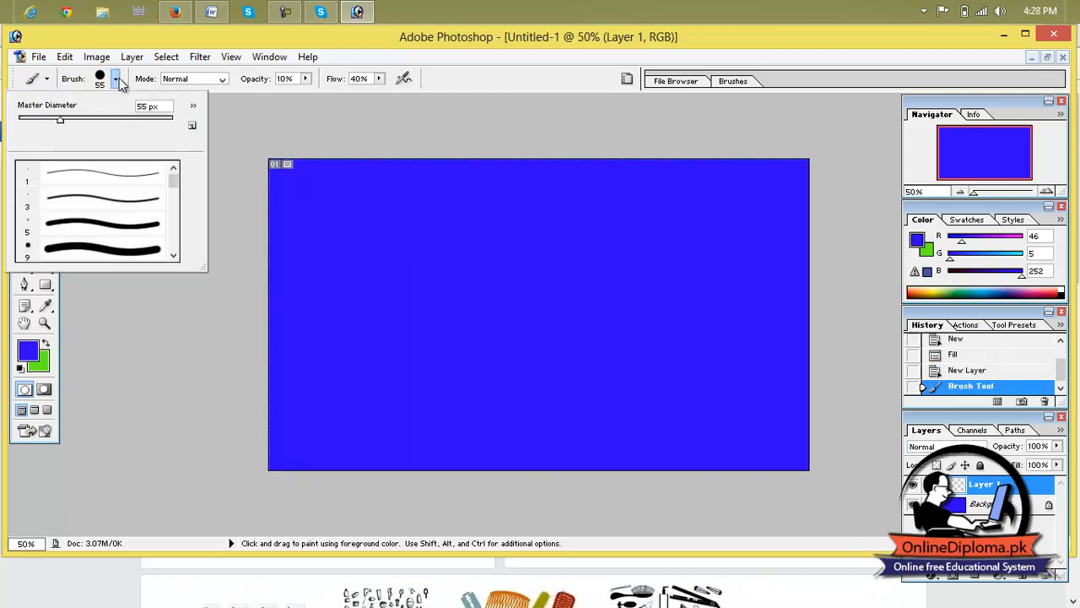
click(192, 120)
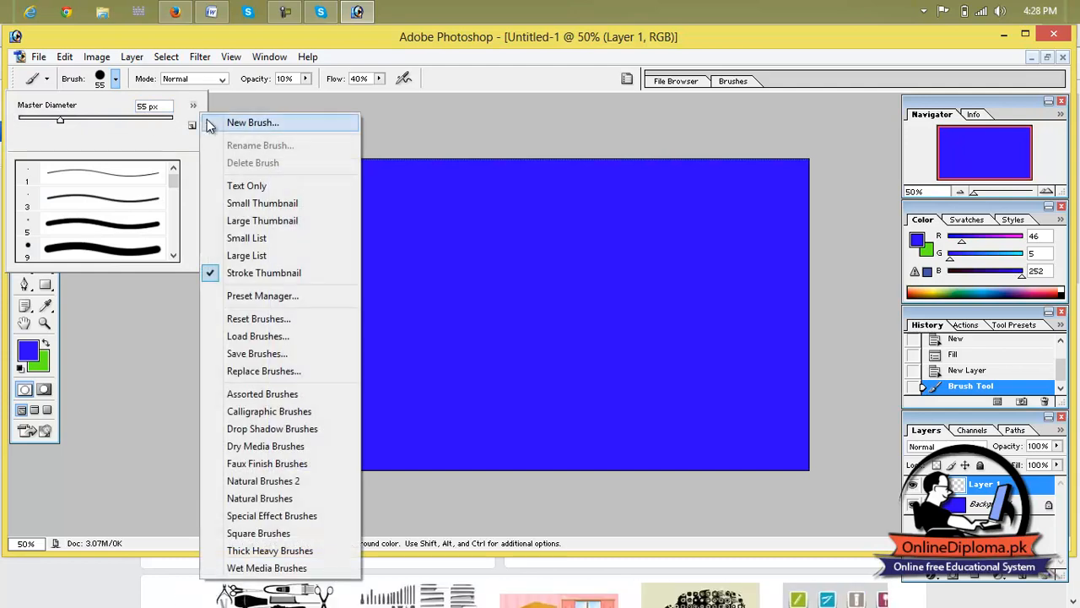
click(267, 338)
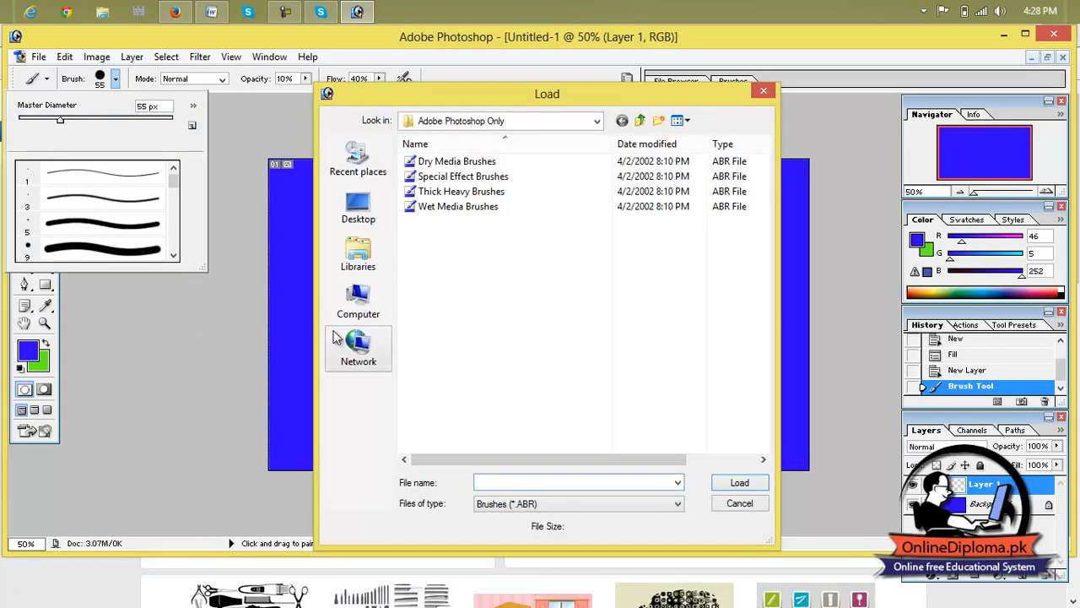
click(356, 221)
double_click(619, 247)
click(492, 164)
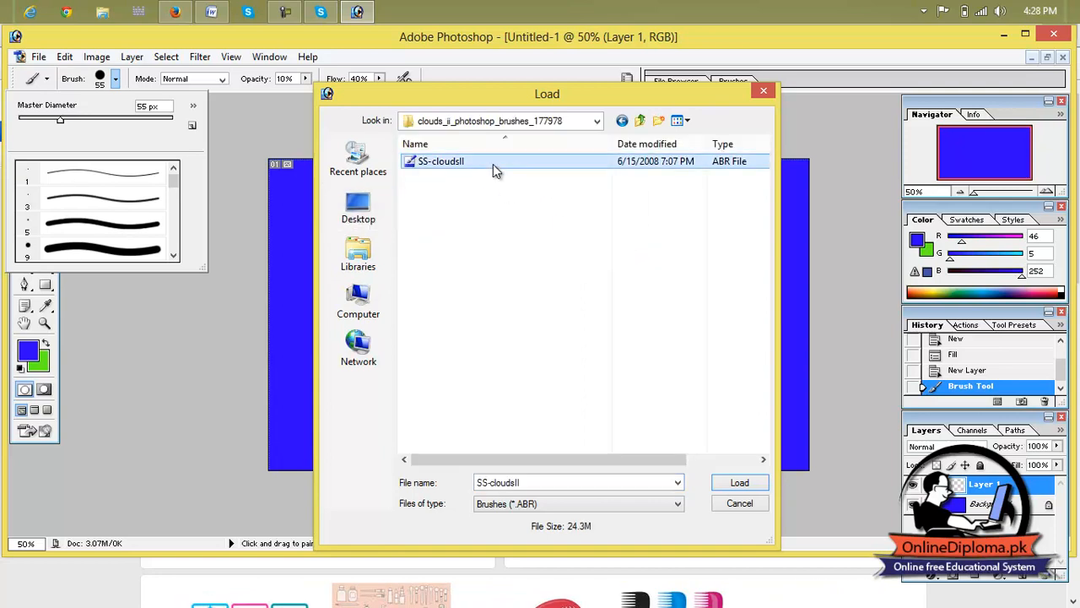
click(739, 483)
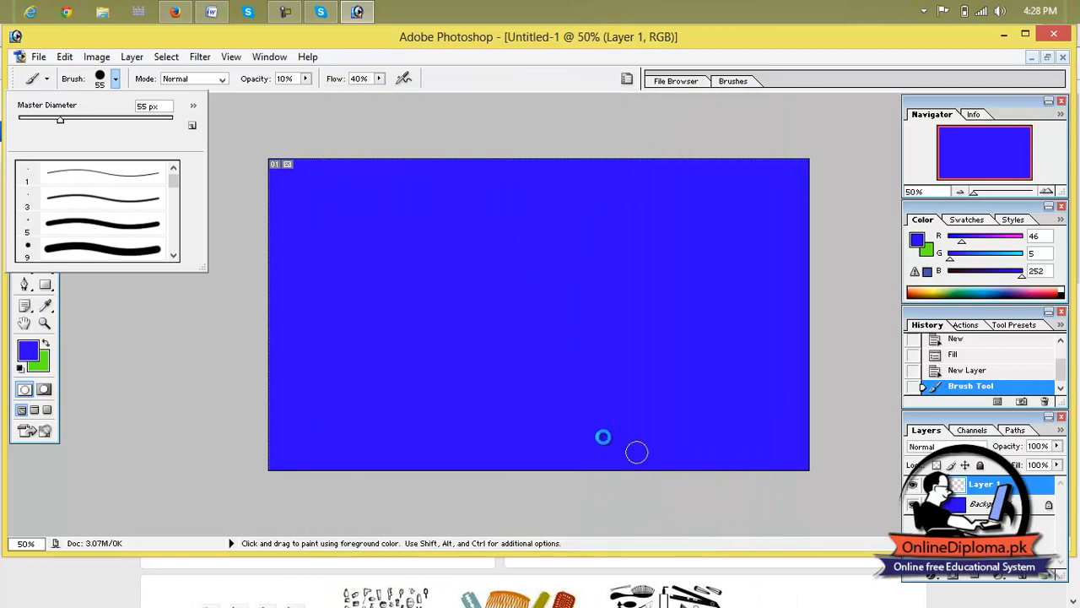
Browse the newly loaded cloud brushes and choose the 2252 px cloud tip.
drag(172, 183, 176, 250)
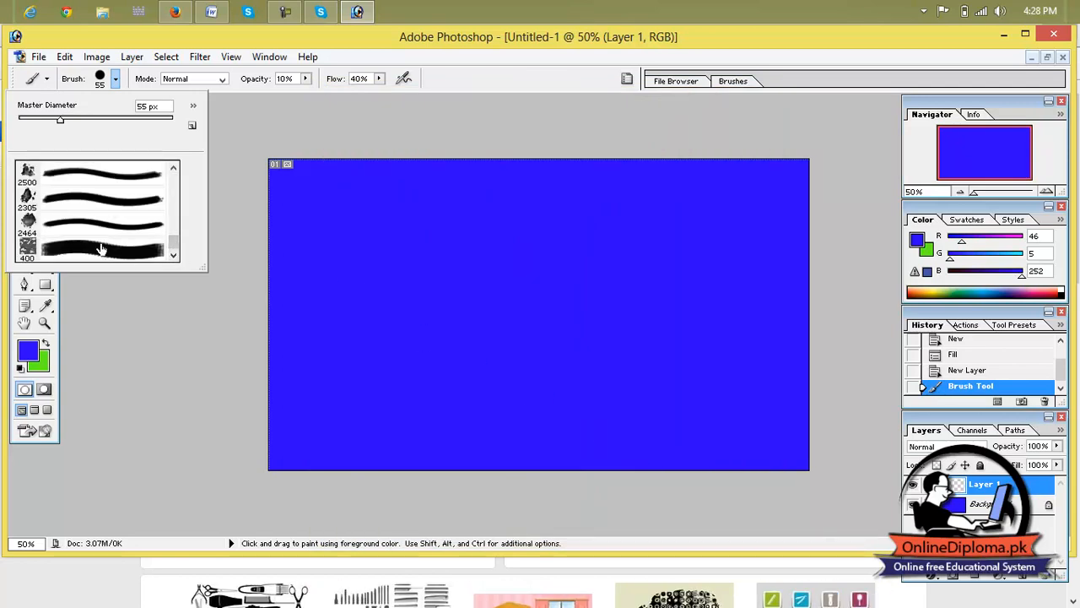
click(75, 208)
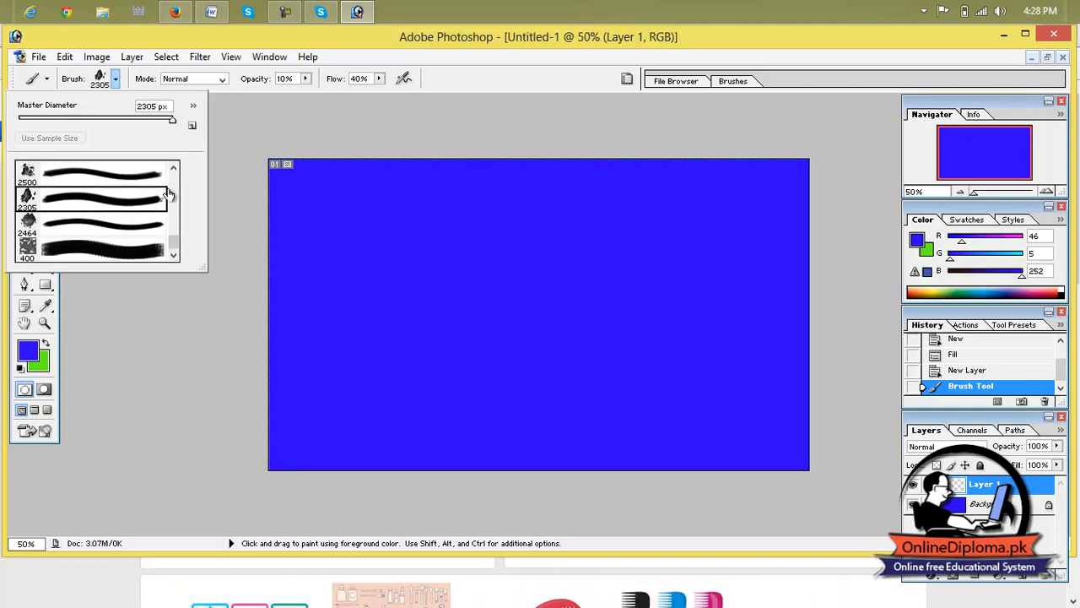
click(126, 171)
click(174, 168)
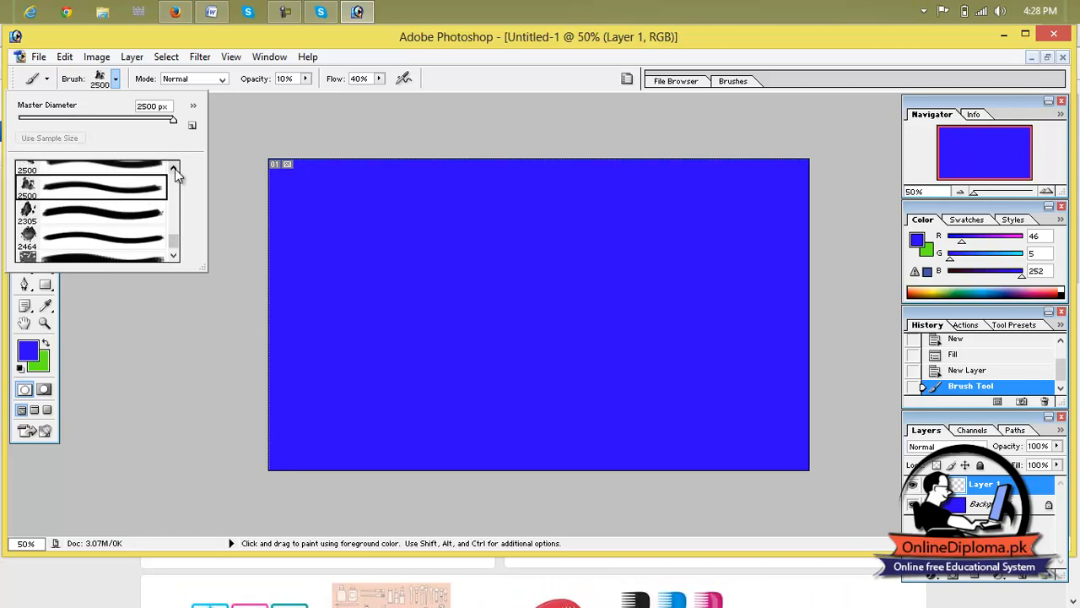
click(174, 168)
click(174, 168)
click(174, 168)
click(174, 168)
click(174, 168)
click(174, 168)
click(65, 211)
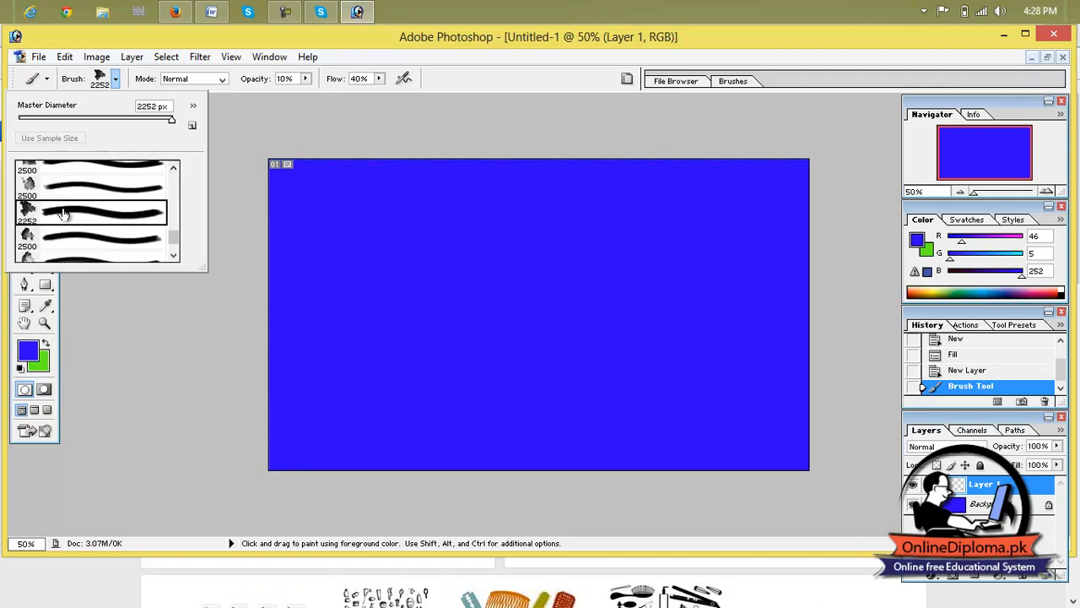
Set the foreground color to near-white, FAFAFC.
click(32, 353)
drag(467, 319, 356, 202)
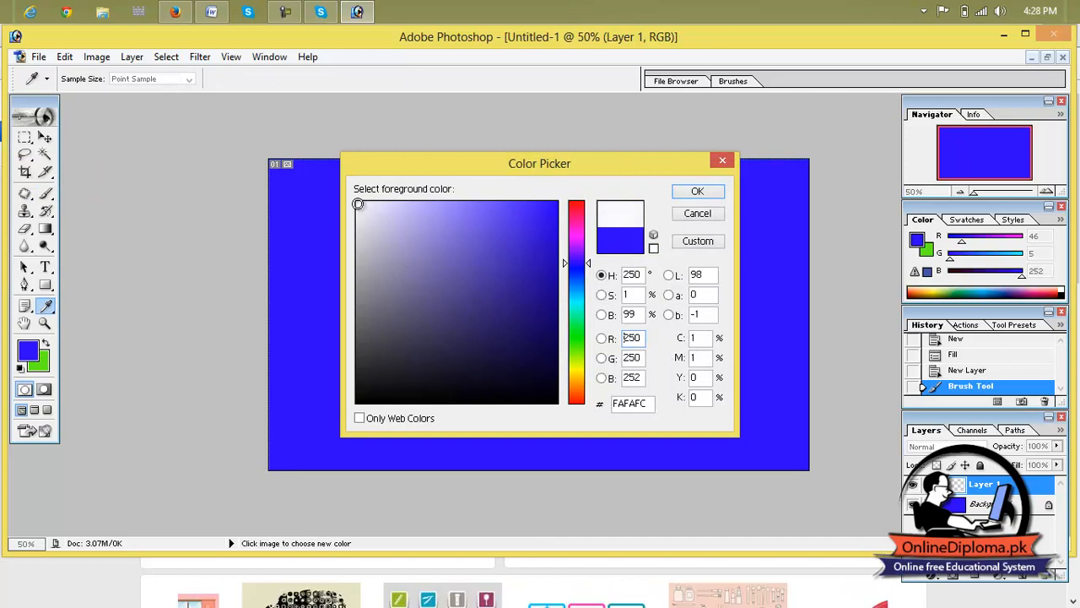
click(697, 191)
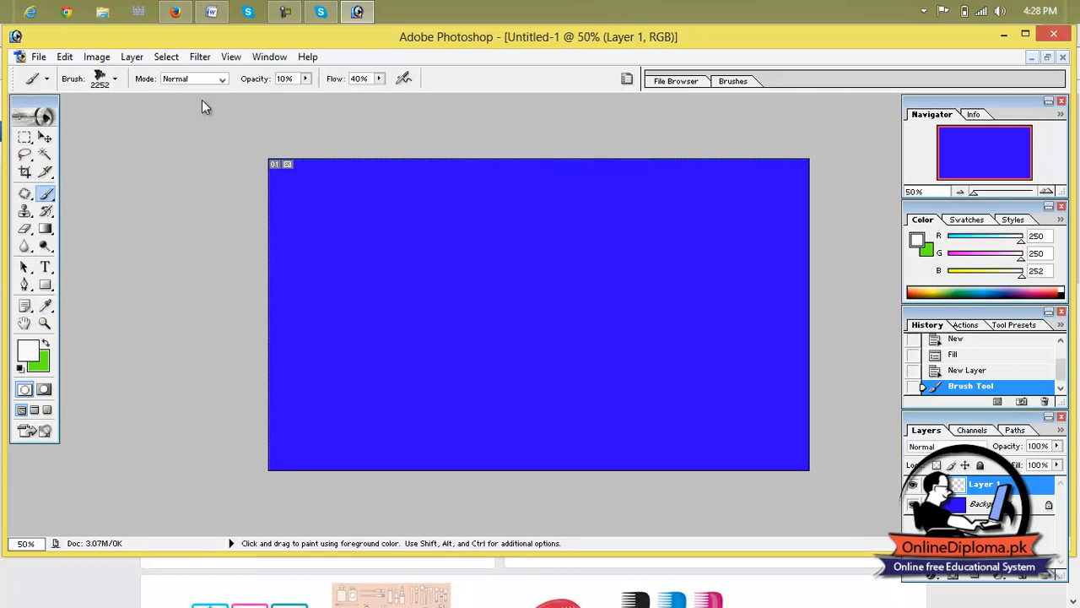
Reduce the cloud brush's diameter to 506 px and paint cloud strokes in the canvas's upper-left area.
click(116, 79)
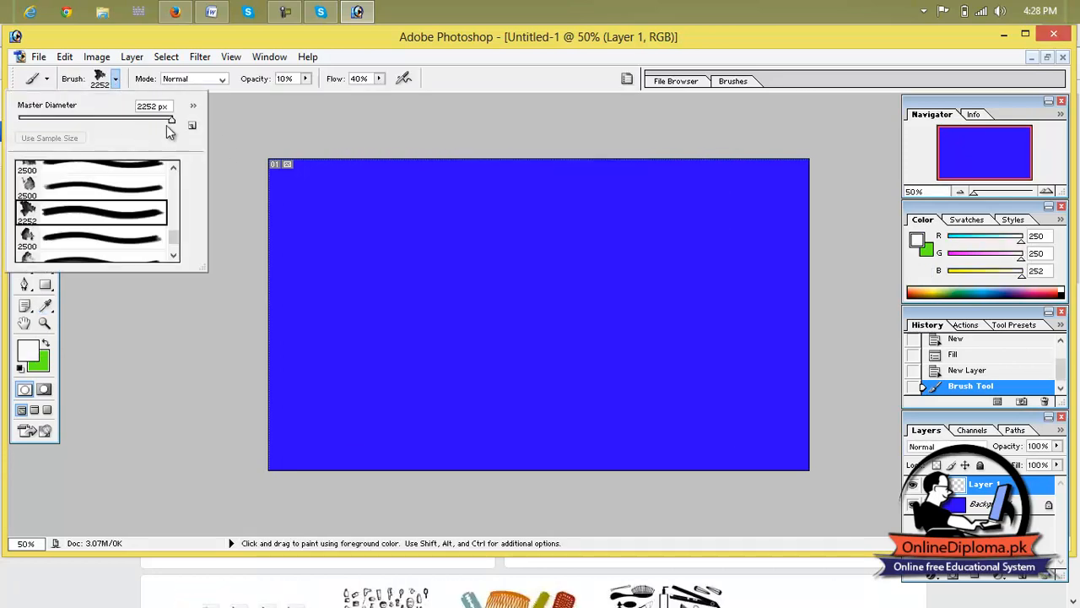
mouse_move(171, 120)
mouse_down()
mouse_move(119, 120)
mouse_move(158, 120)
mouse_up()
click(386, 229)
drag(386, 228, 456, 239)
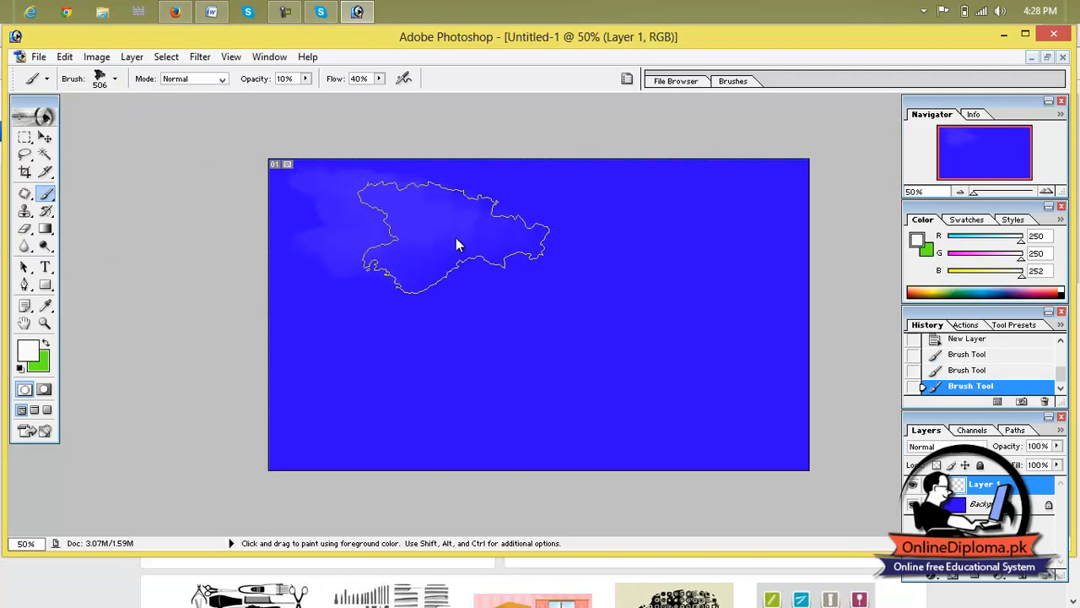
Raise both the brush opacity and the flow to 100%.
click(306, 78)
mouse_move(306, 97)
mouse_down()
mouse_move(388, 106)
mouse_move(398, 94)
mouse_move(430, 94)
mouse_up()
click(378, 78)
Stamp four large white clouds: one at the canvas's upper left, one at its upper right and two in its lower right half.
drag(396, 217, 436, 237)
click(650, 234)
click(734, 343)
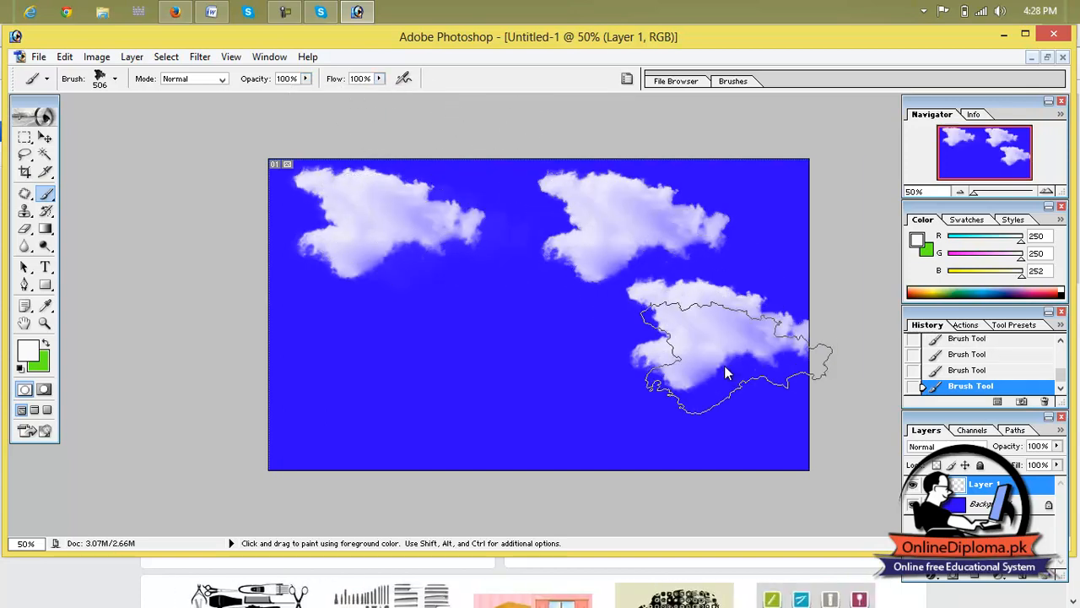
click(575, 368)
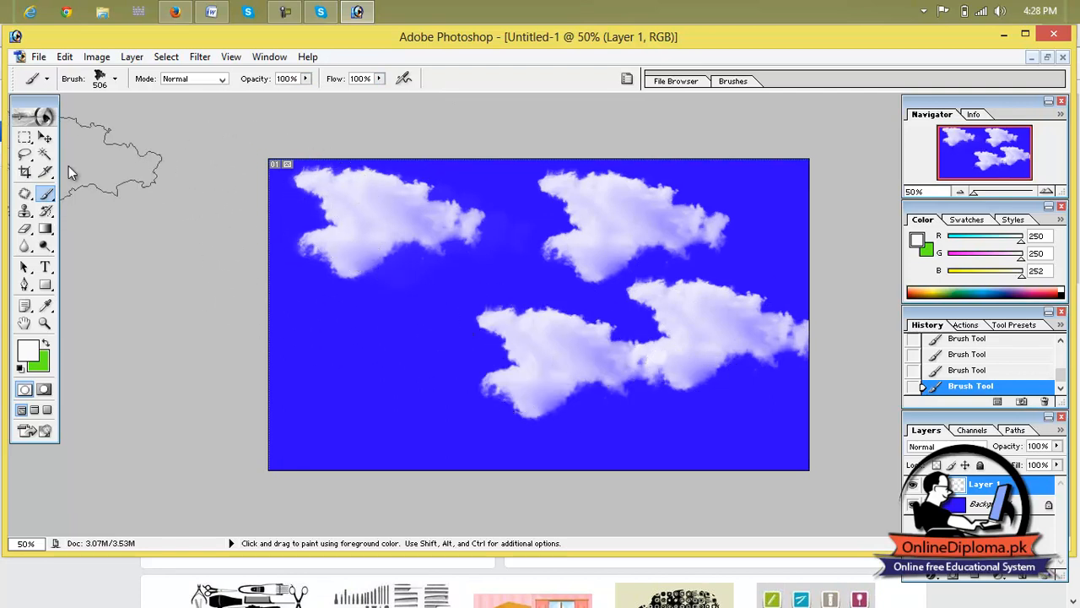
Reduce the brush diameter to 87 px and stamp five small clouds in the gaps between the large ones.
click(116, 79)
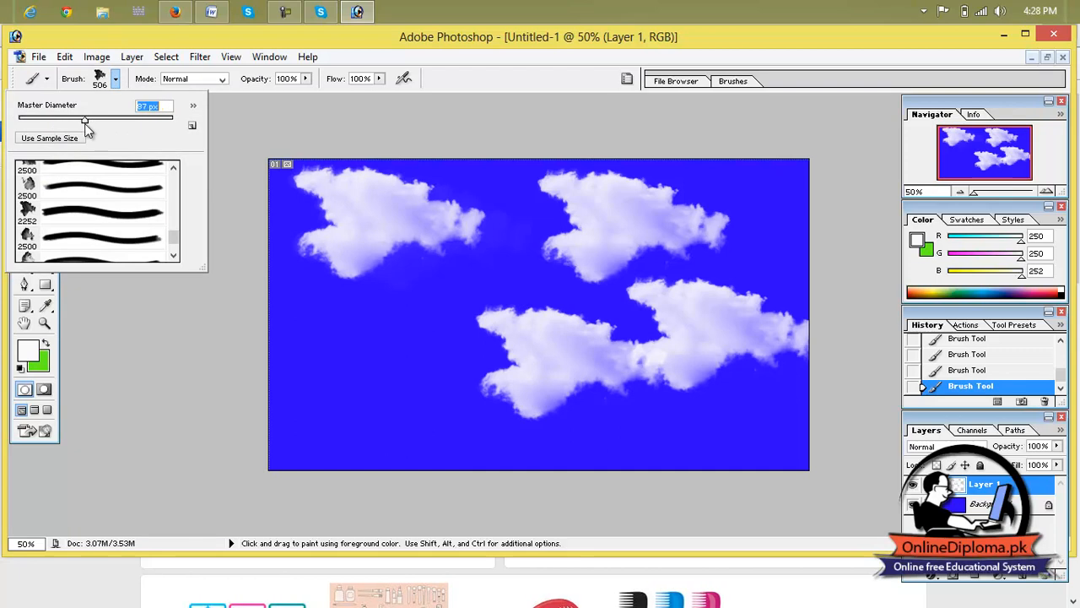
click(493, 182)
click(504, 245)
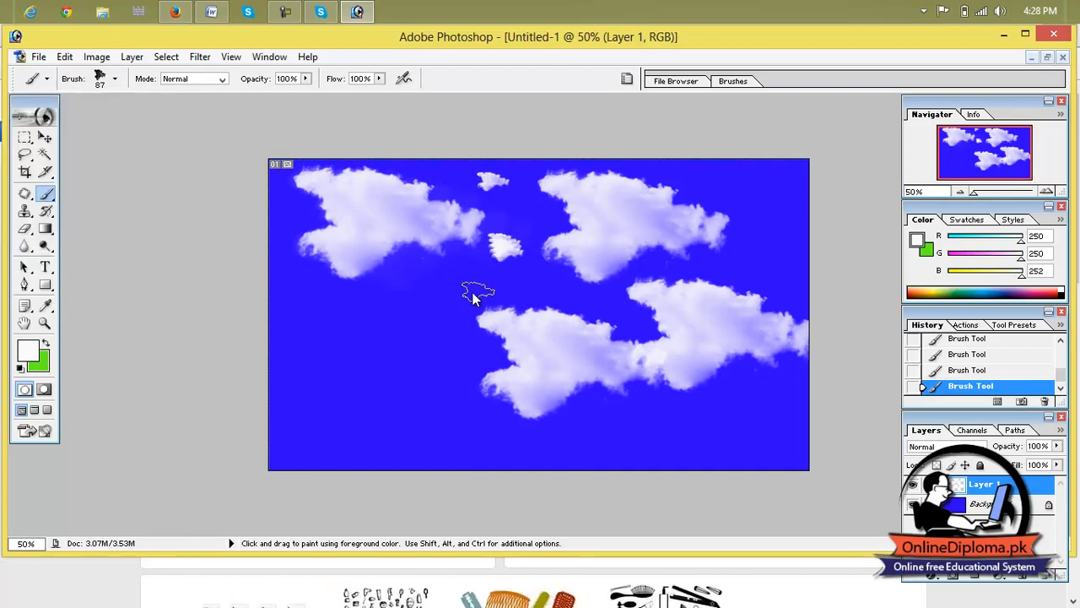
click(419, 303)
click(298, 326)
click(751, 186)
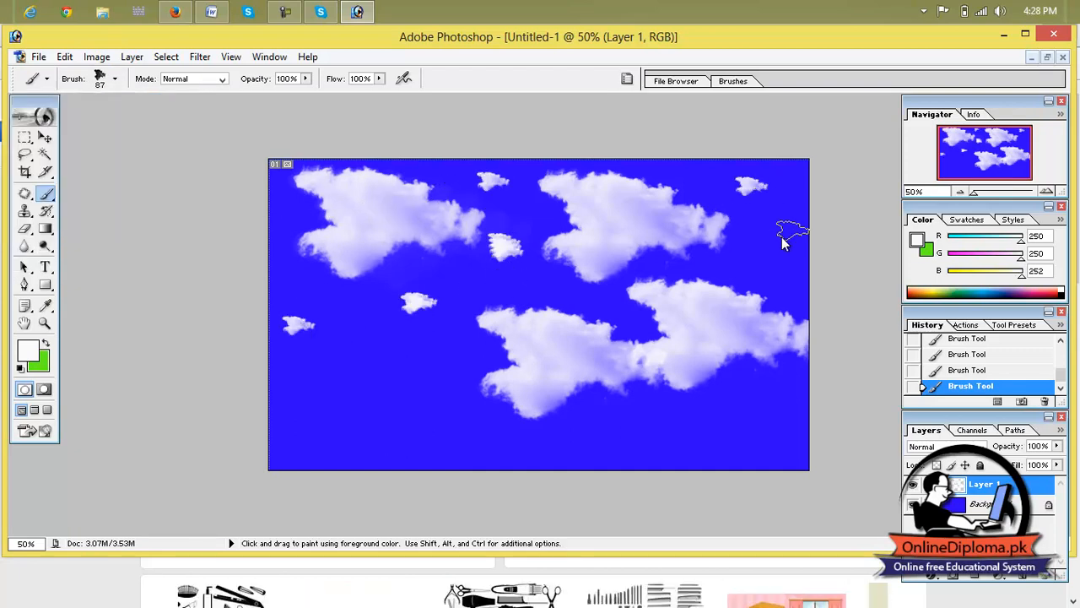
Choose the 2464 px cloud tip from the loaded brushes and reduce its diameter to 139 px.
click(115, 79)
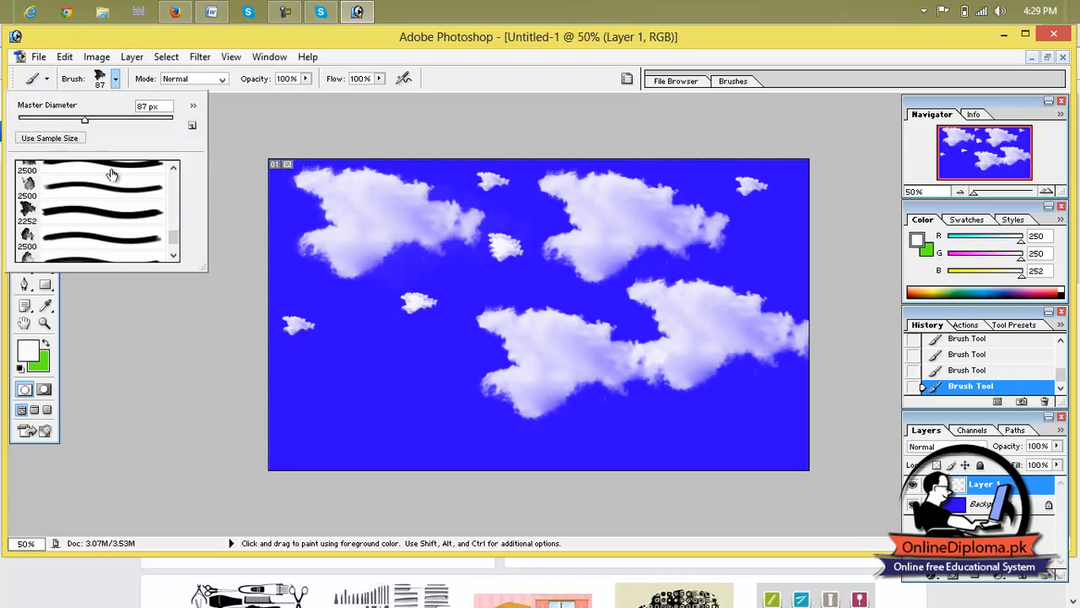
click(174, 231)
click(74, 249)
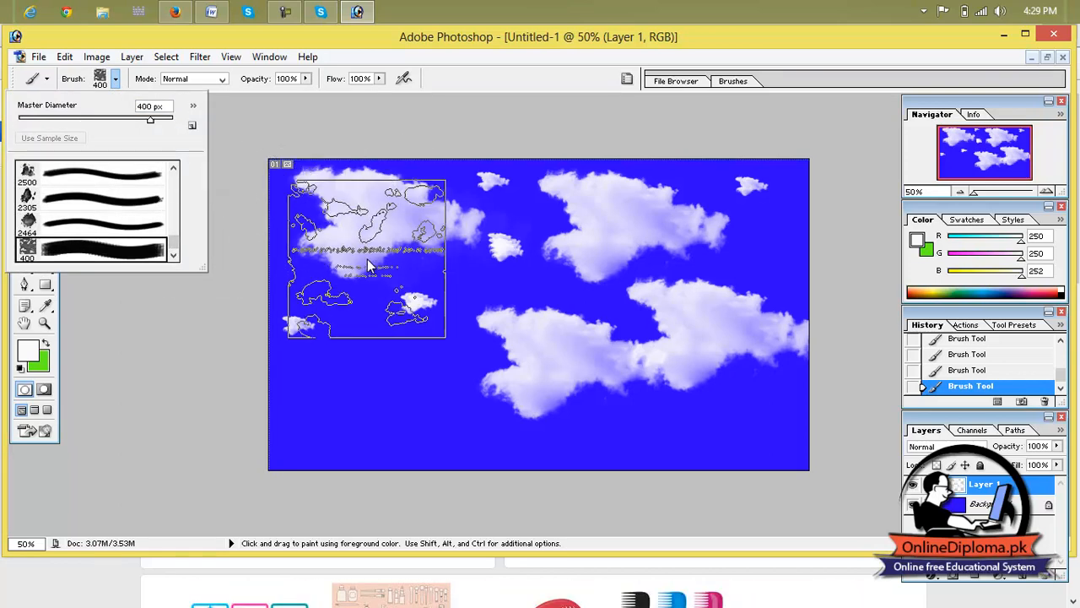
click(79, 226)
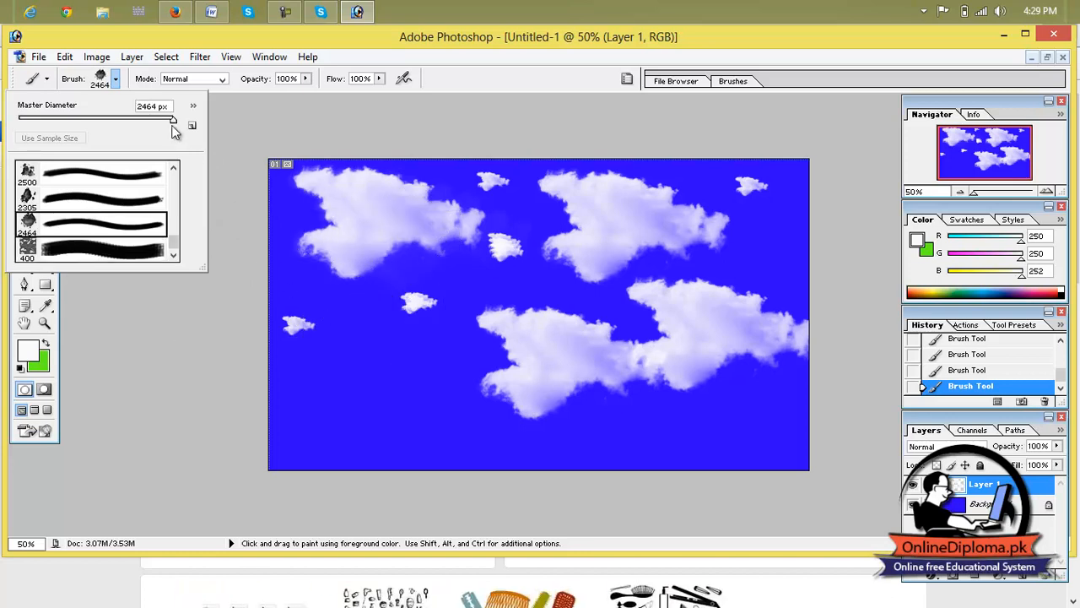
drag(174, 120, 125, 120)
Stamp small oval clouds across the lower left, center and upper right of the canvas.
click(358, 364)
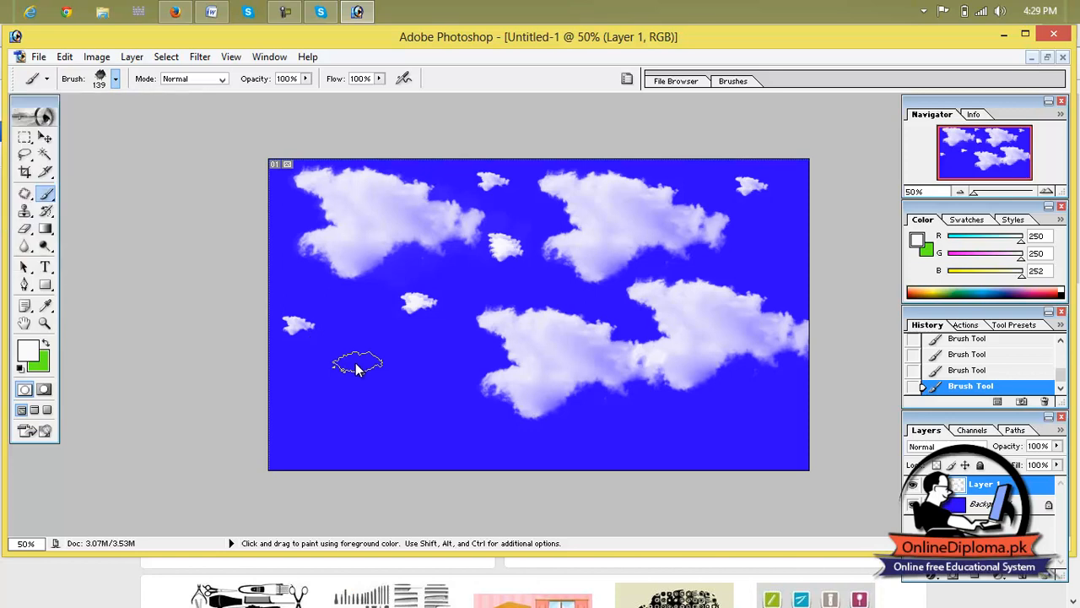
click(437, 410)
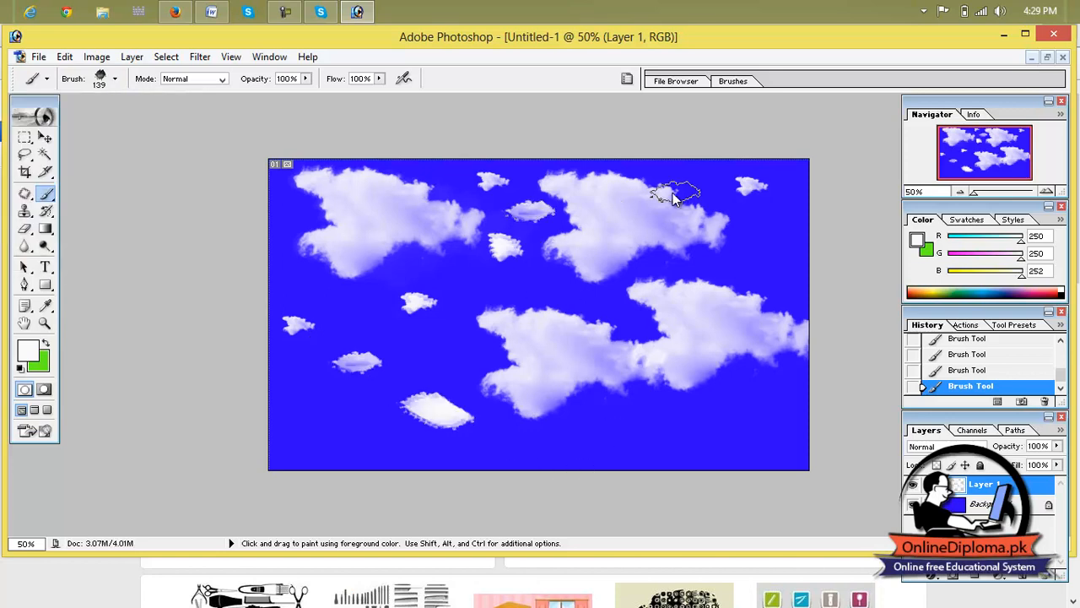
click(731, 179)
click(781, 232)
click(783, 181)
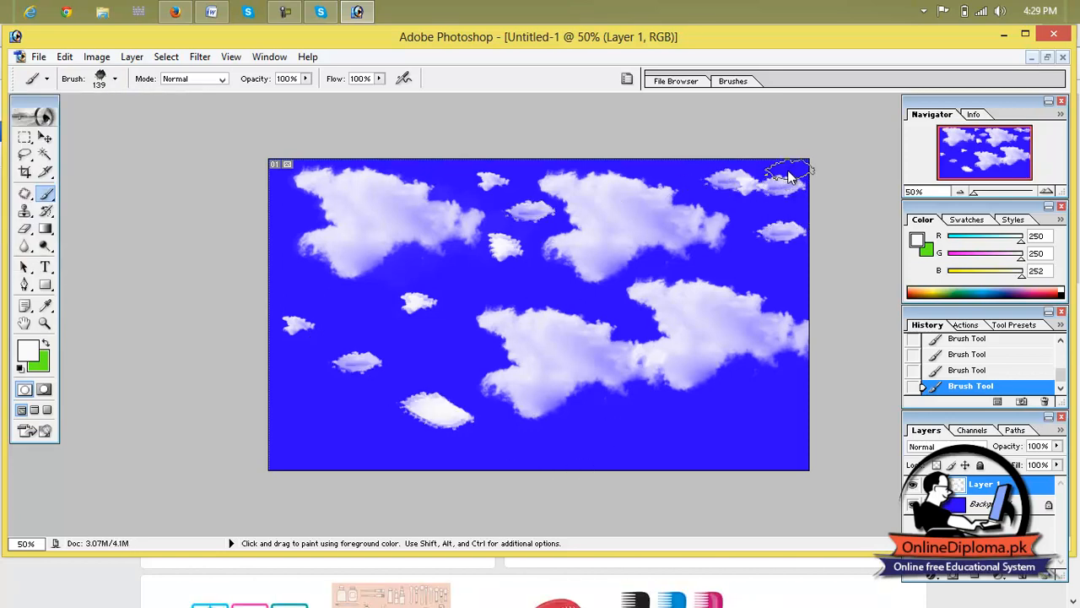
click(652, 175)
click(464, 264)
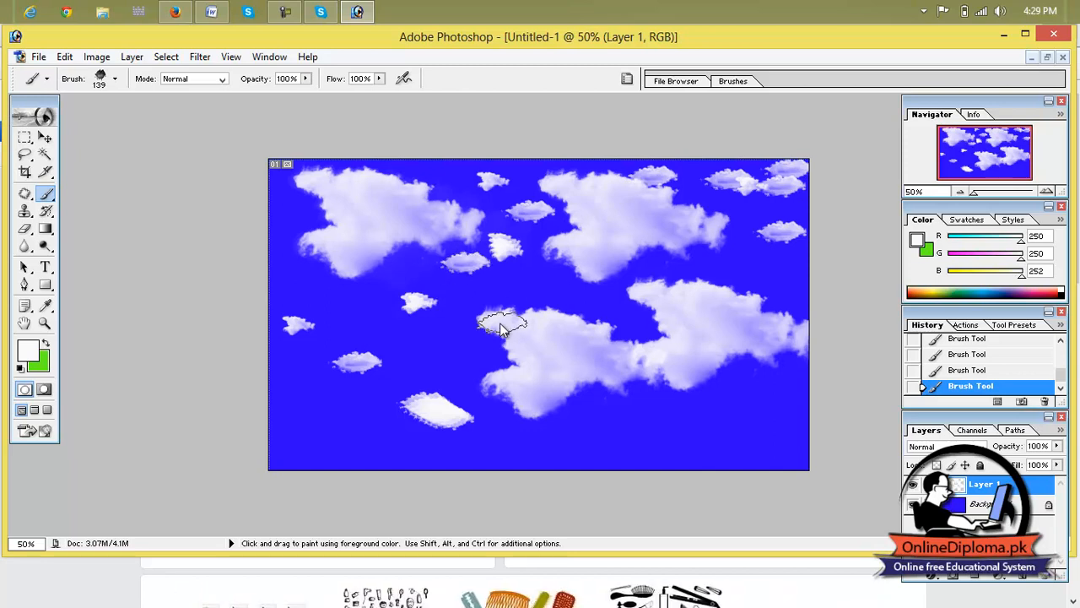
click(502, 326)
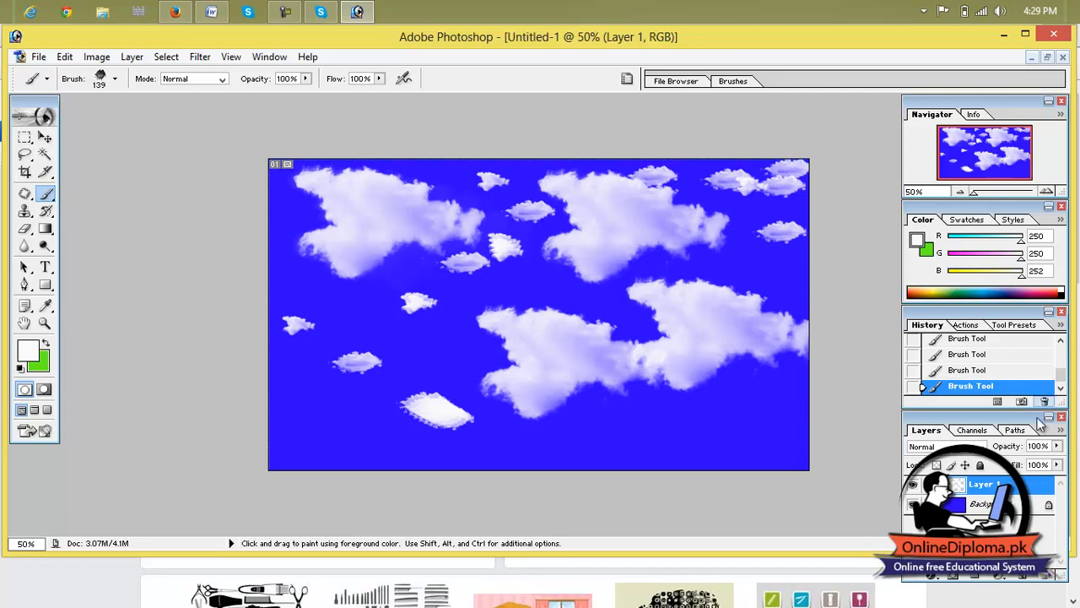
Revert the document in the History to the earliest listed Brush Tool state.
click(981, 450)
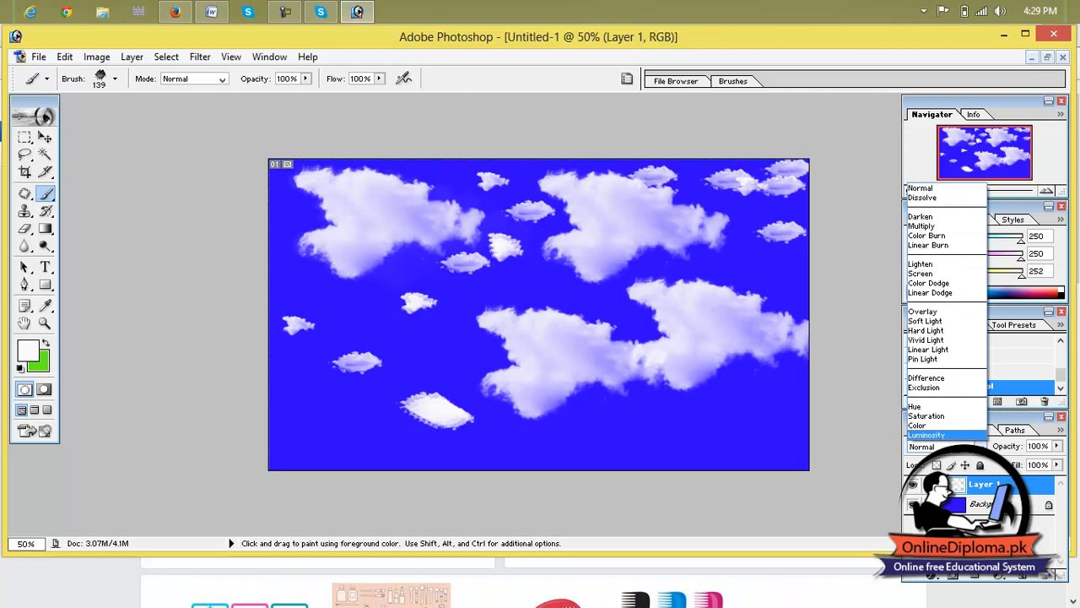
click(993, 496)
scroll(973, 358, up, 5)
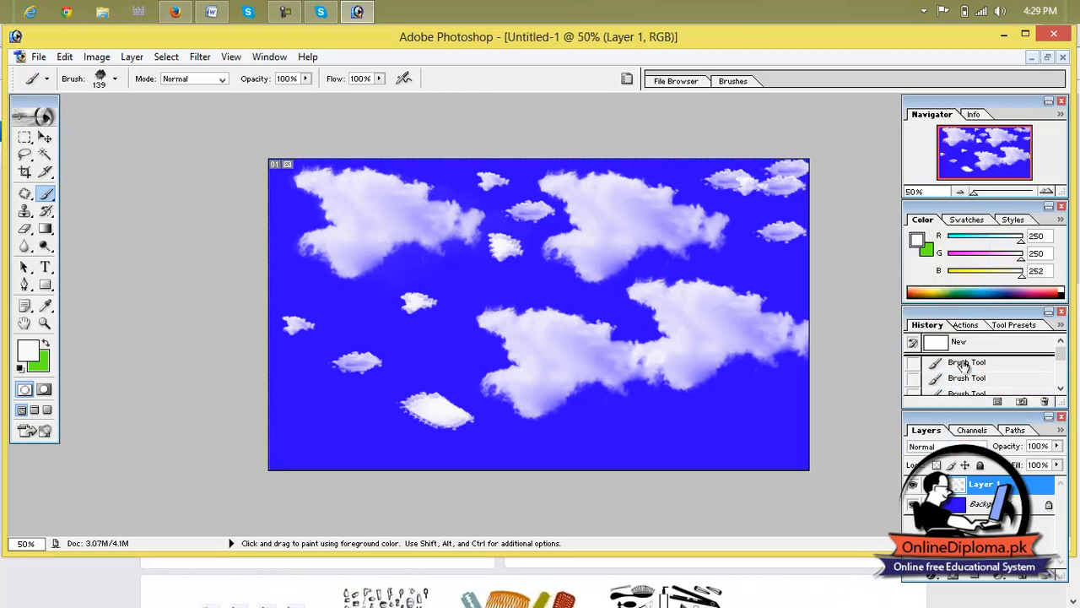
click(963, 363)
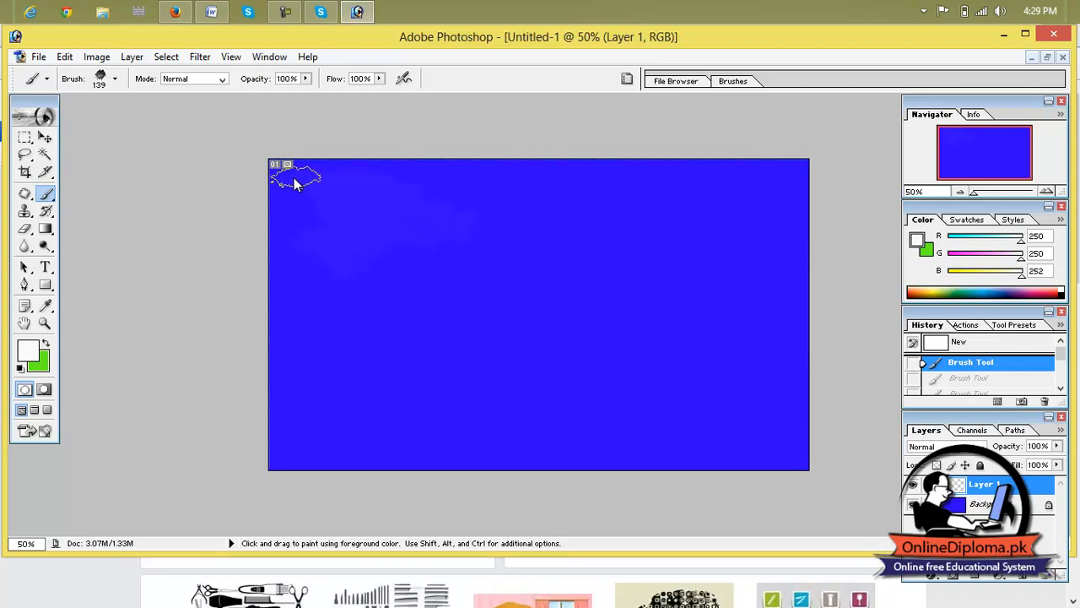
Stamp one large cloud at 820 px near the canvas's upper left, plus two small clouds at 131 px near its upper right.
click(118, 79)
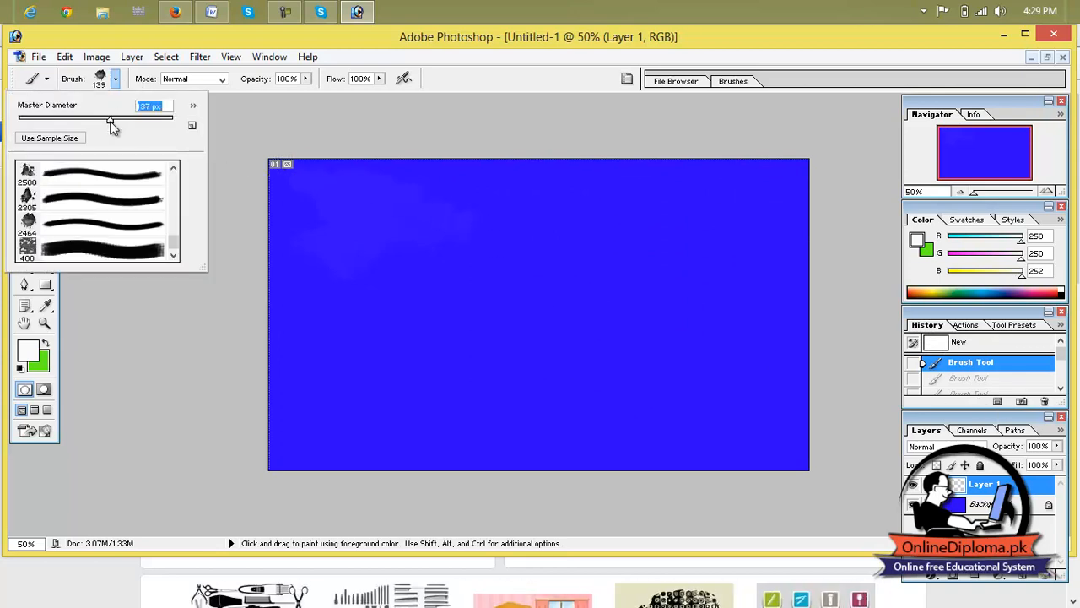
click(456, 218)
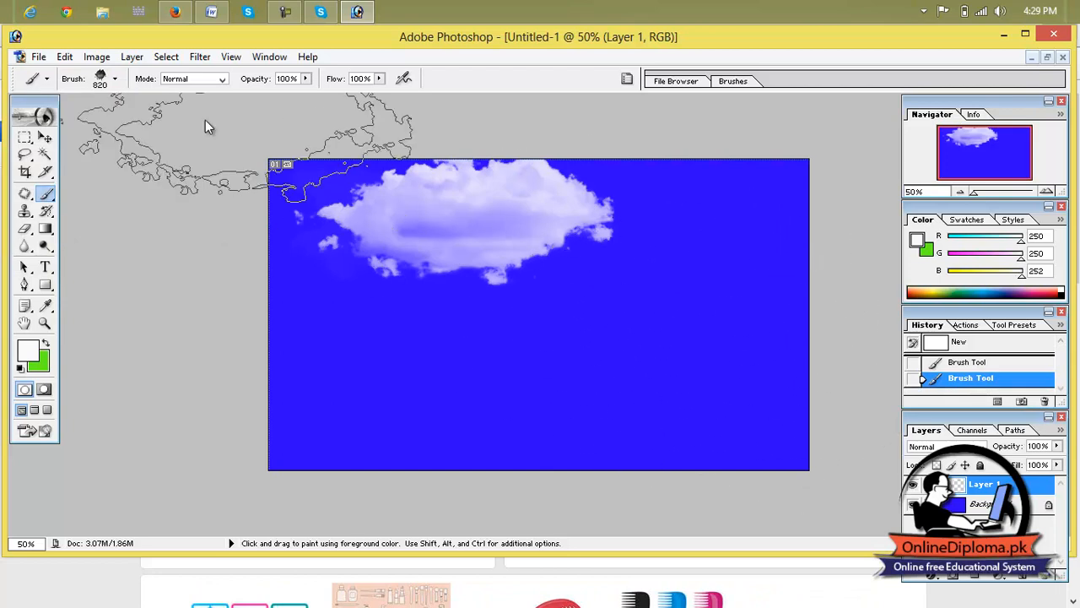
click(116, 78)
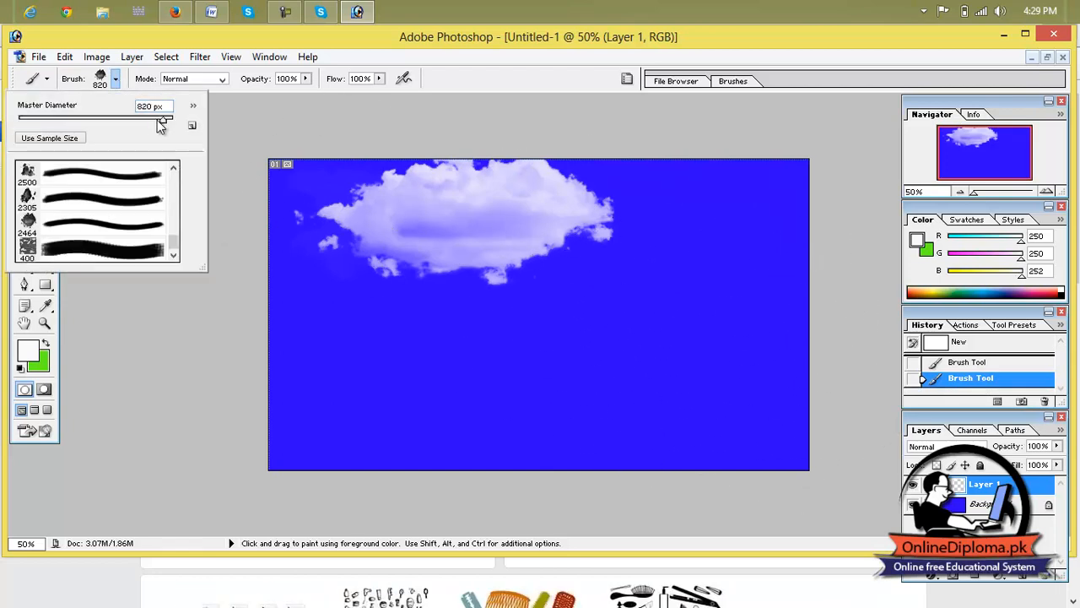
click(693, 170)
click(774, 232)
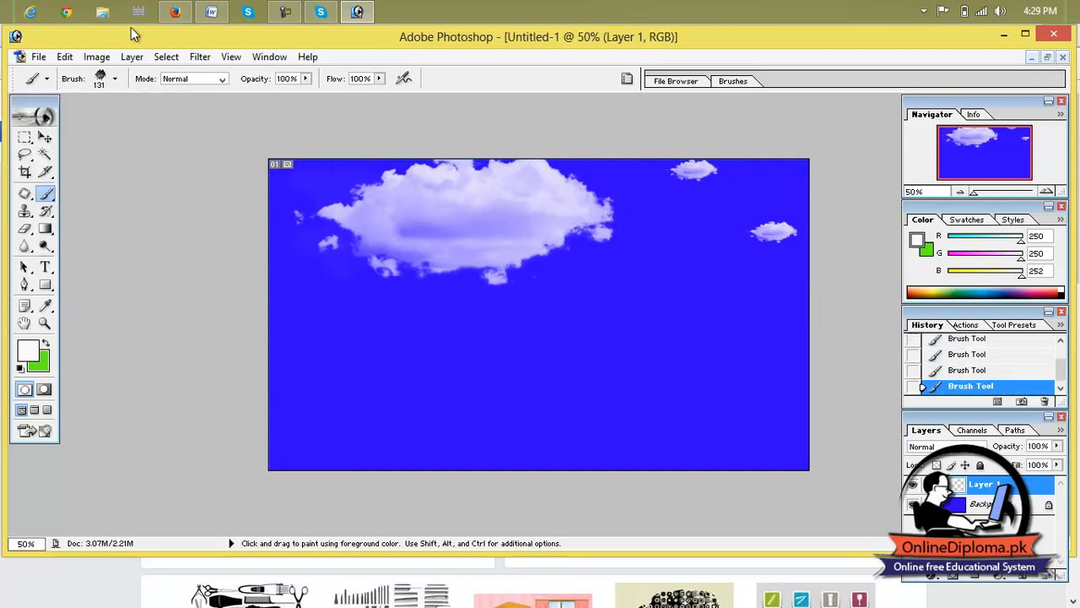
Stamp one cloud at 192 px beside the large cloud, plus four clouds at 322 px around the upper right of the canvas.
click(116, 79)
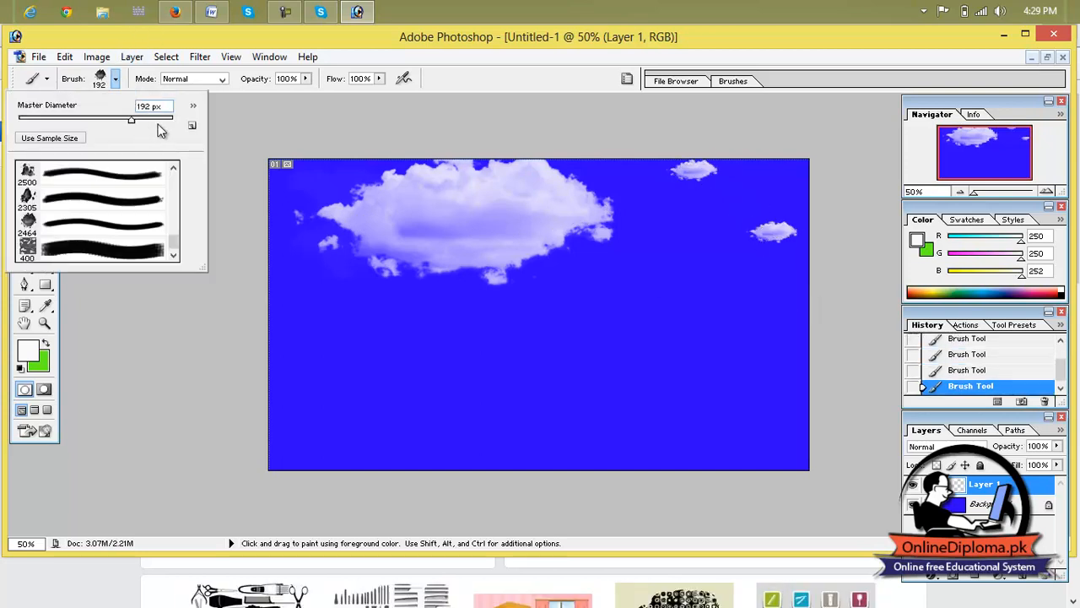
click(658, 245)
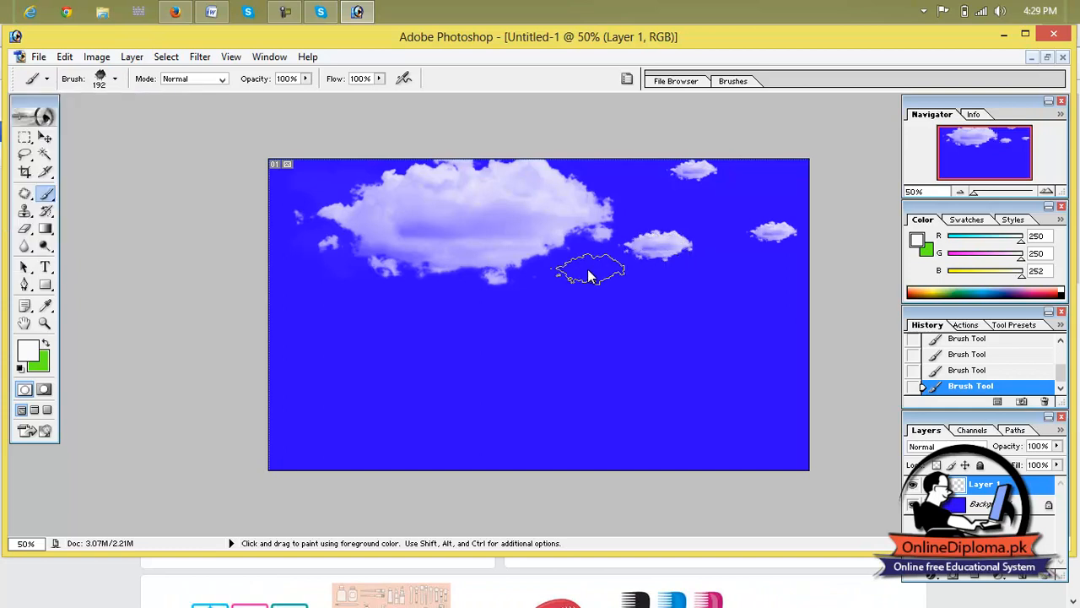
click(116, 78)
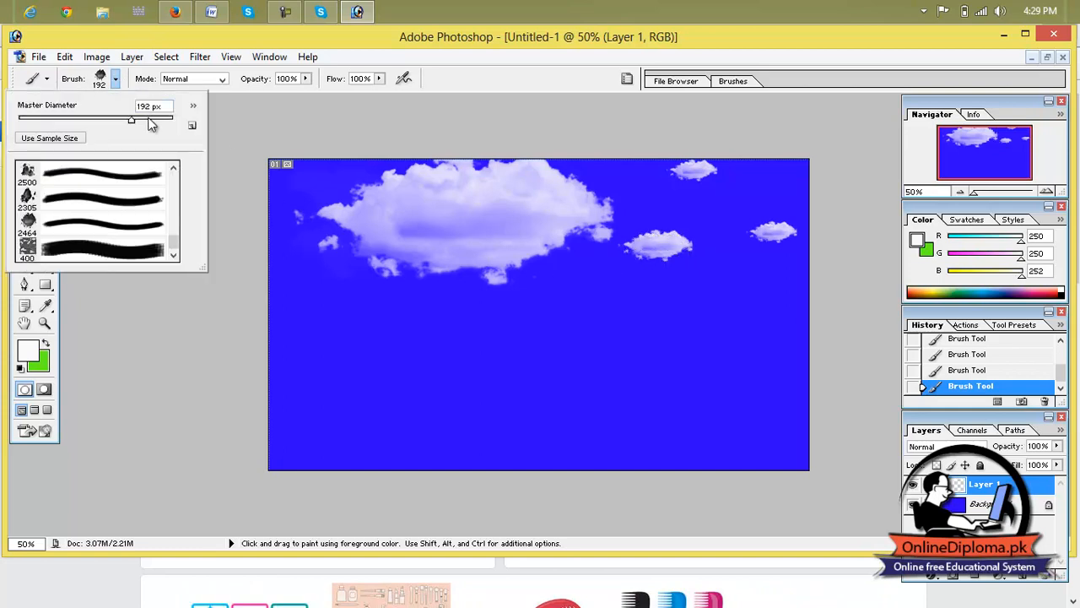
click(145, 119)
click(602, 285)
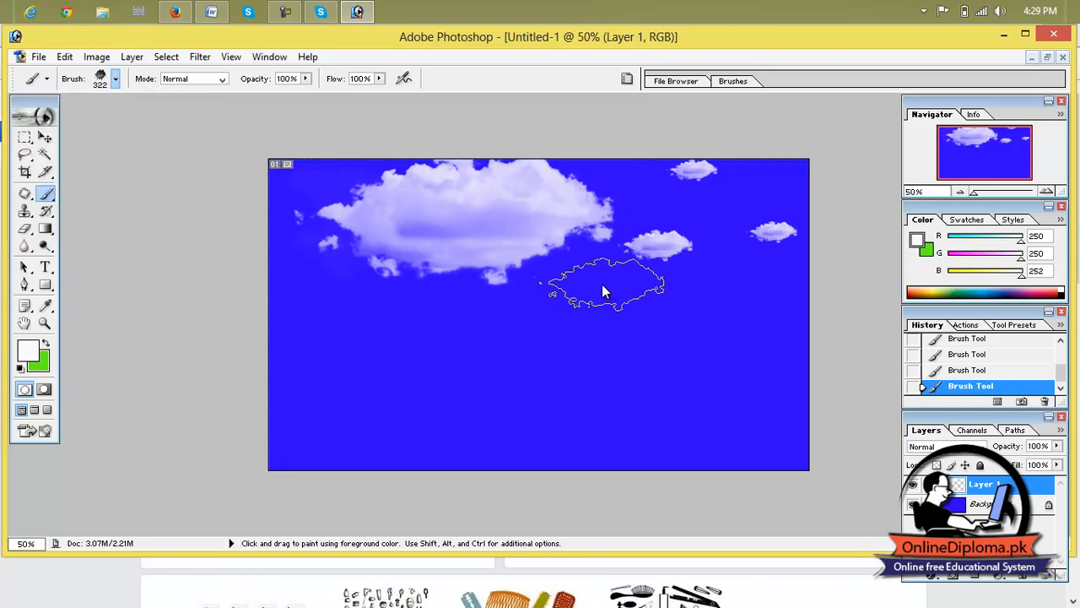
click(603, 291)
click(735, 207)
click(646, 193)
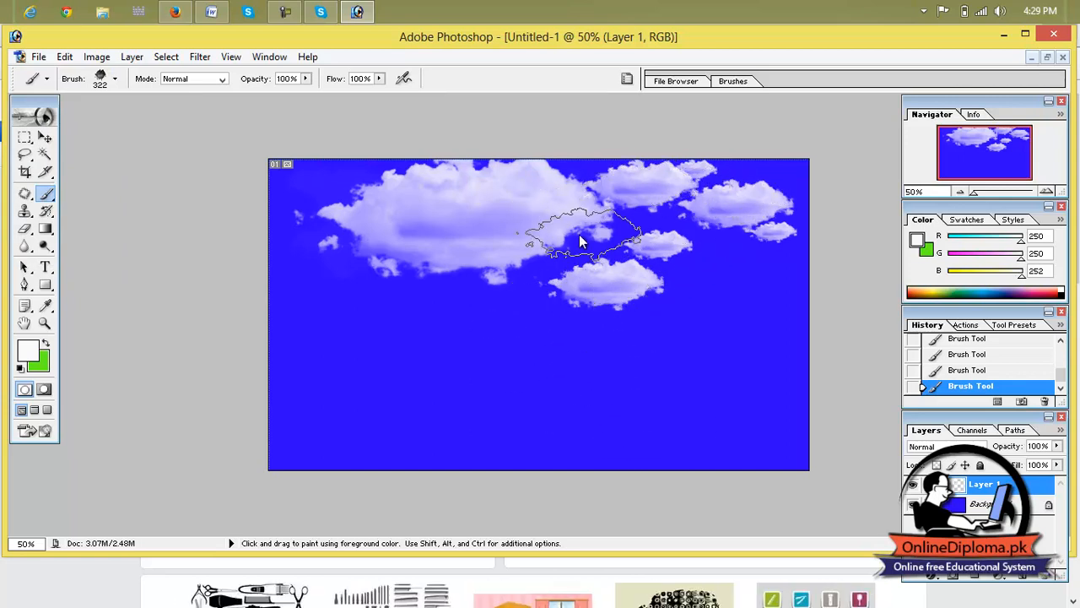
click(581, 243)
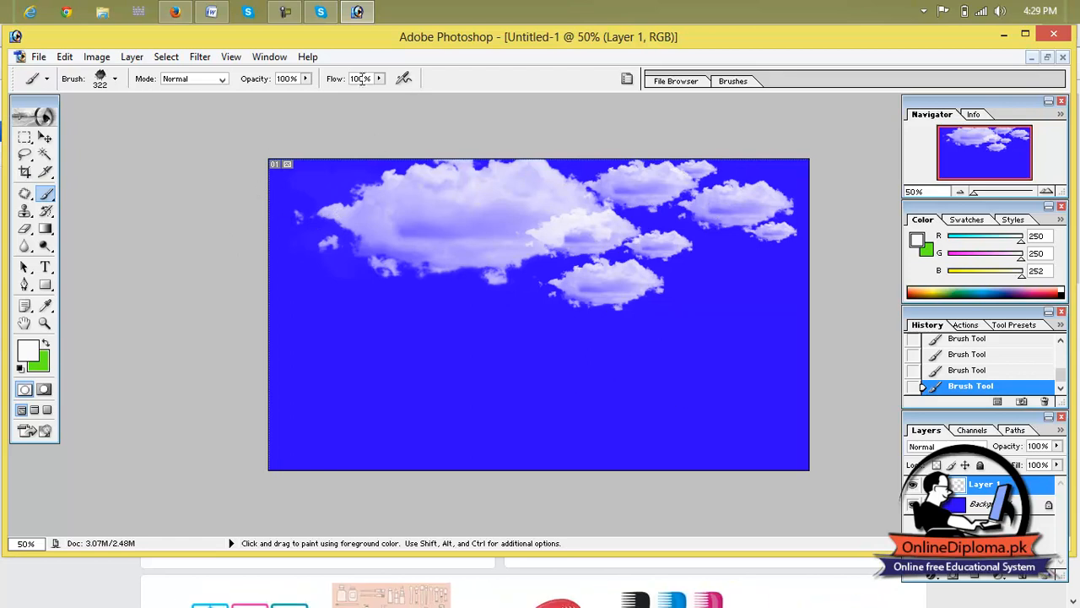
Lower the brush flow to 70% and stamp two clouds below the existing group, one on each side.
click(379, 79)
drag(382, 97, 356, 102)
click(688, 258)
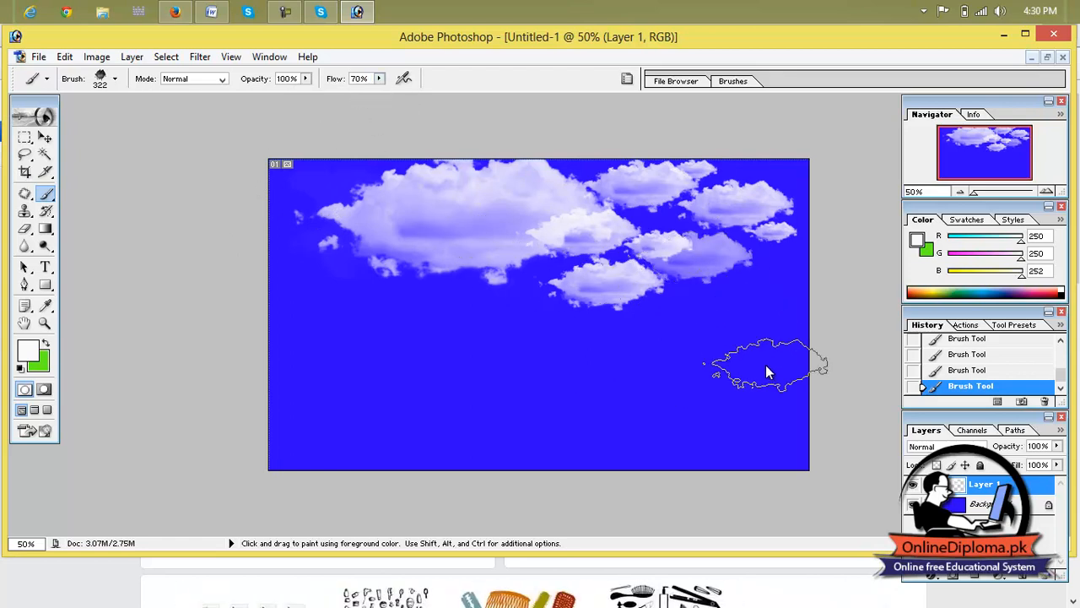
click(403, 283)
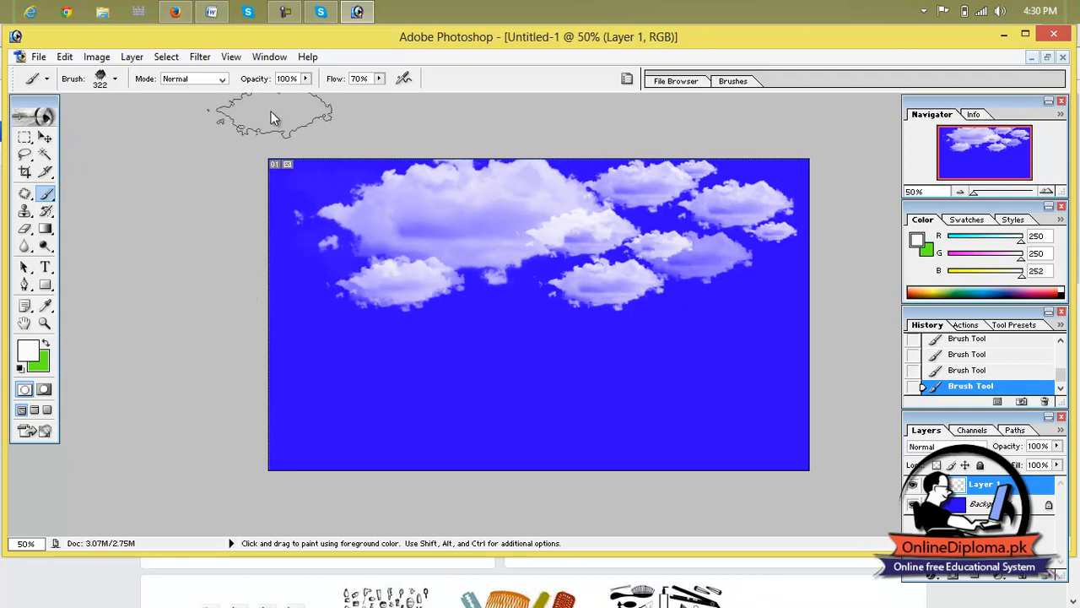
Lower the brush opacity to 59% and stamp faint clouds across the middle and right of the canvas's lower half.
click(306, 78)
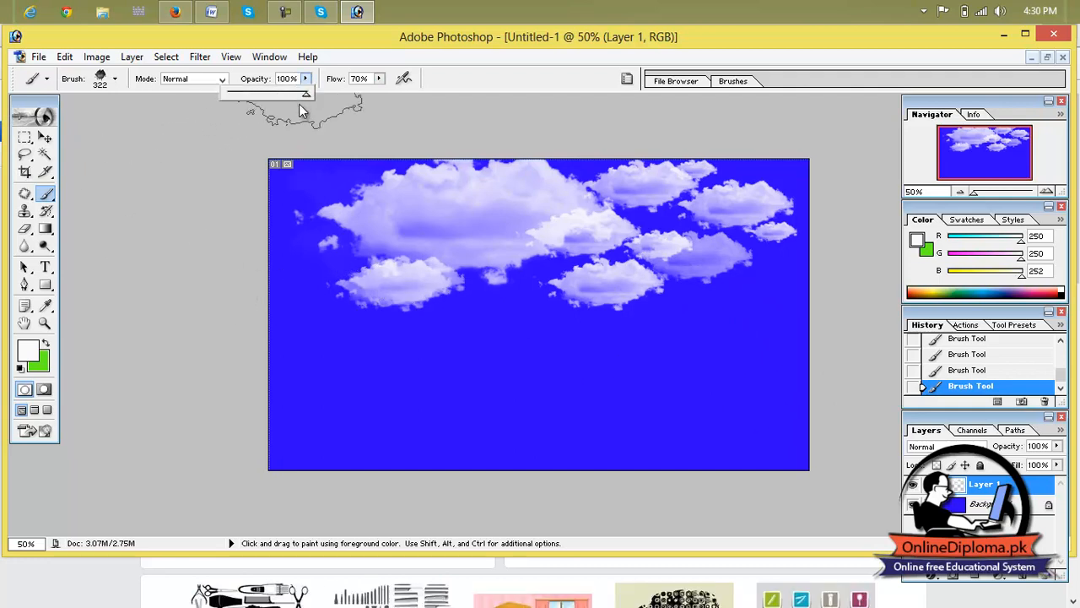
drag(304, 96, 273, 95)
click(499, 359)
click(617, 336)
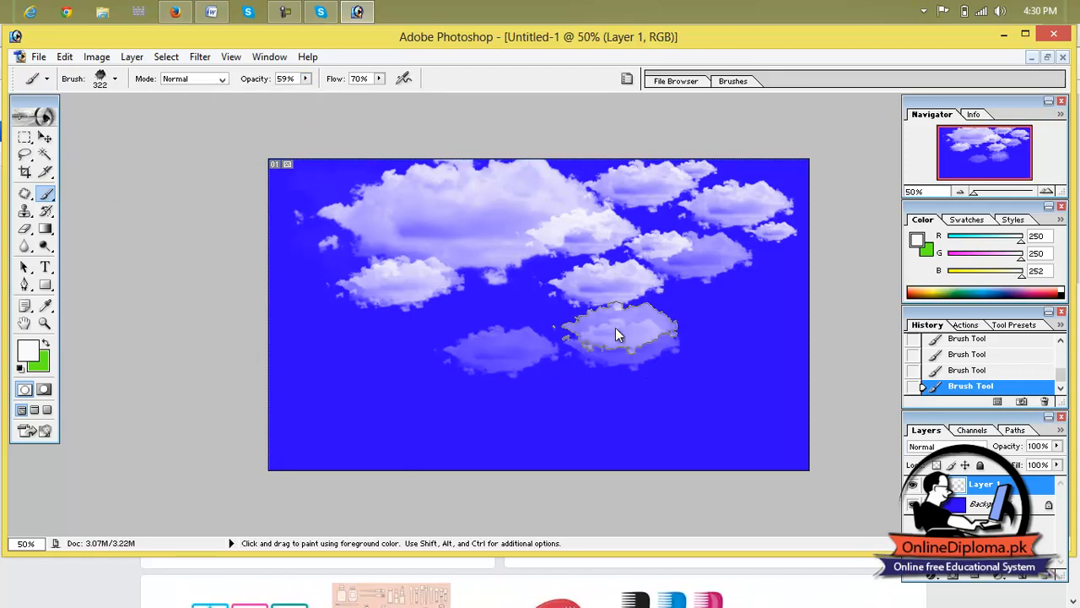
click(765, 355)
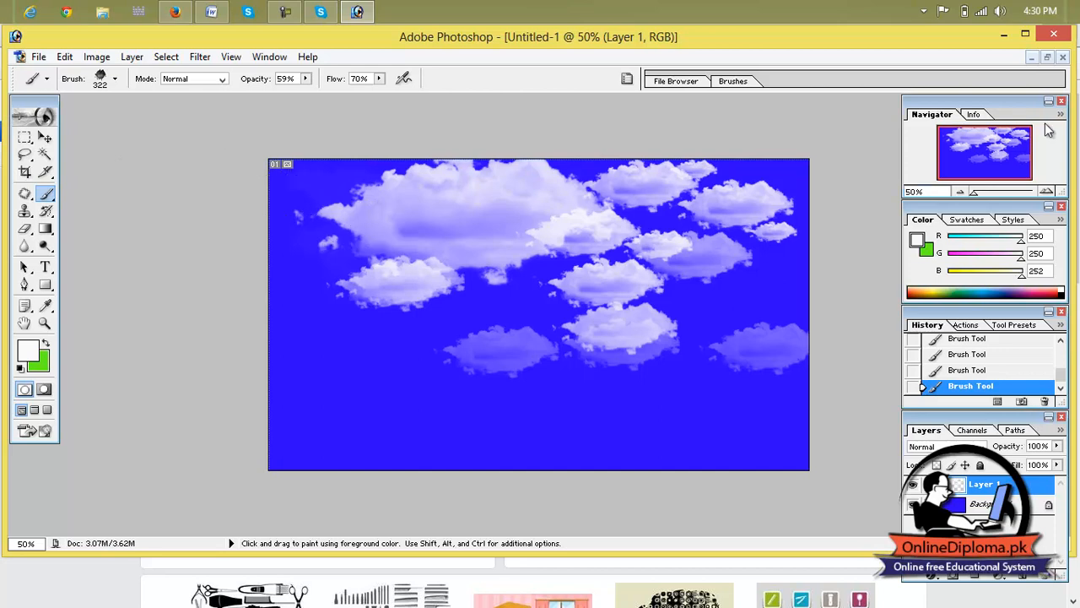
Close the cloud document without saving it.
click(1062, 56)
click(545, 246)
click(20, 56)
Switch to Firefox and look through the All-free-download hair brush page and its related brush files.
click(176, 12)
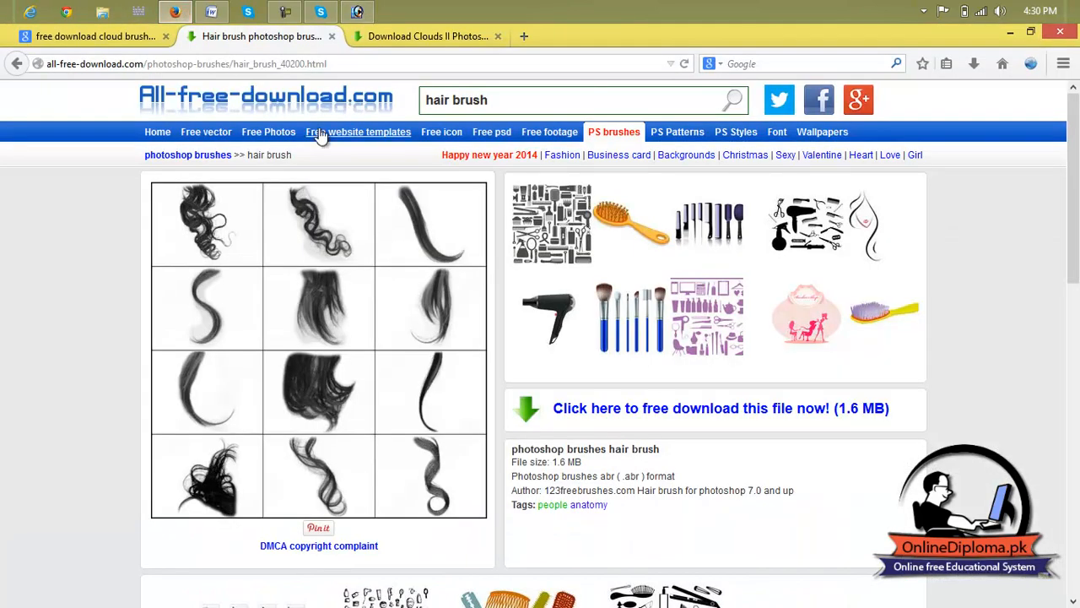
click(314, 64)
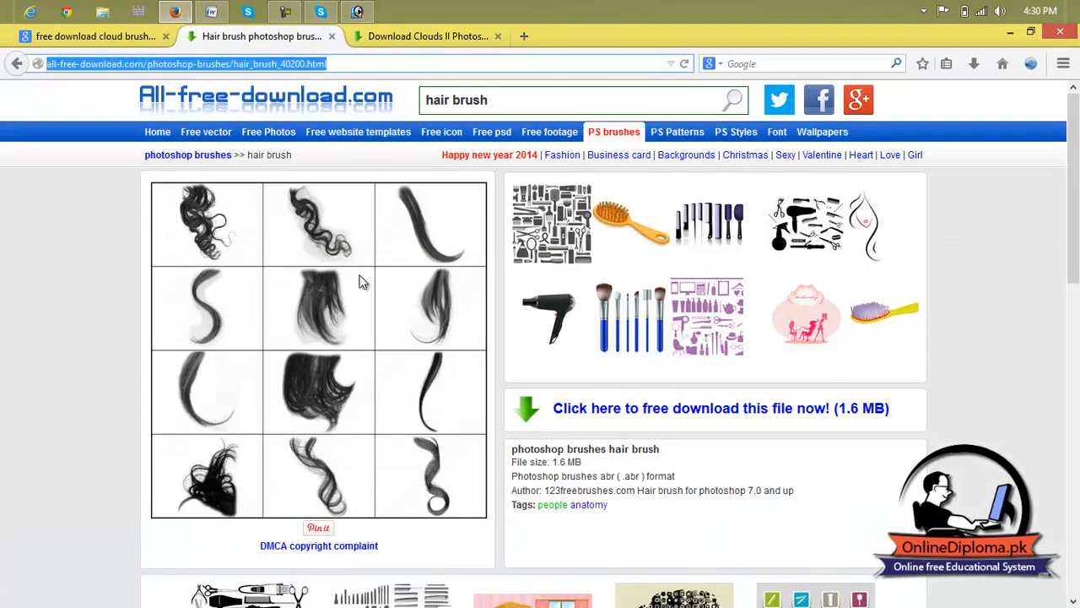
scroll(374, 323, down, 5)
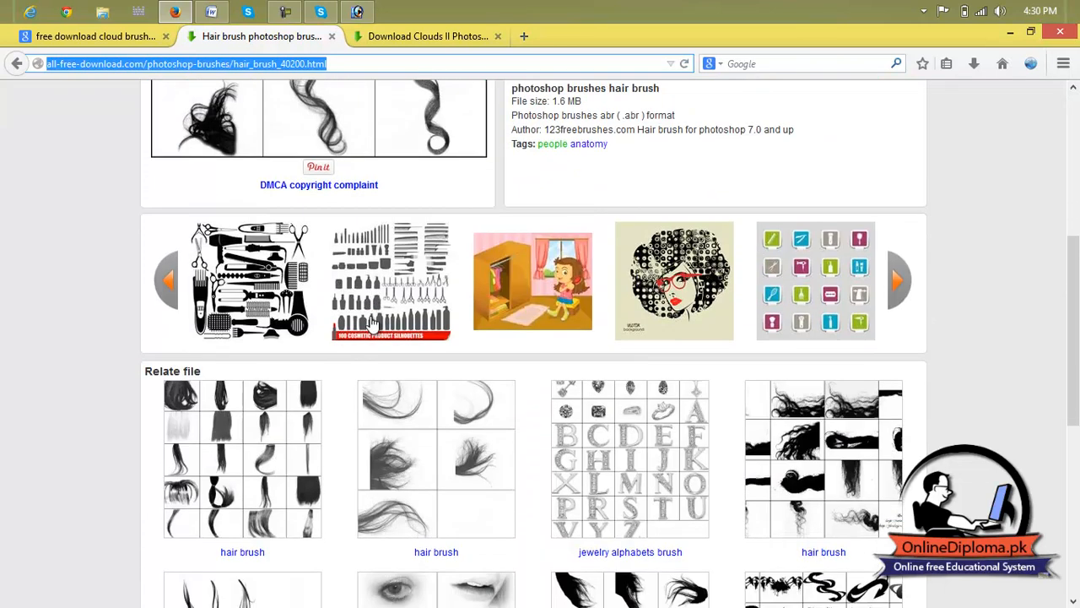
scroll(374, 323, up, 4)
scroll(374, 323, down, 5)
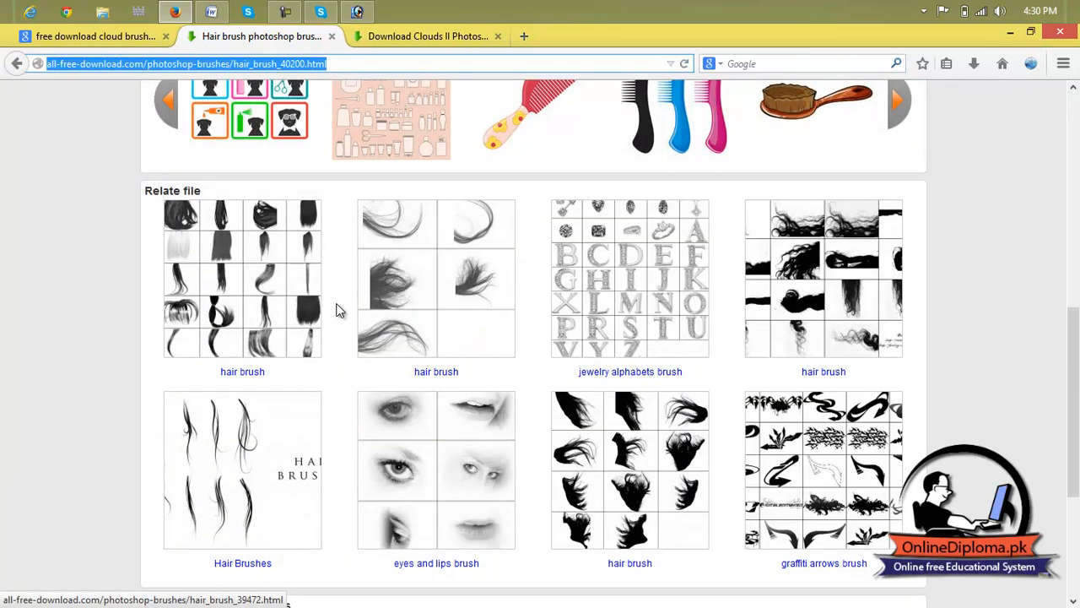
scroll(337, 308, up, 6)
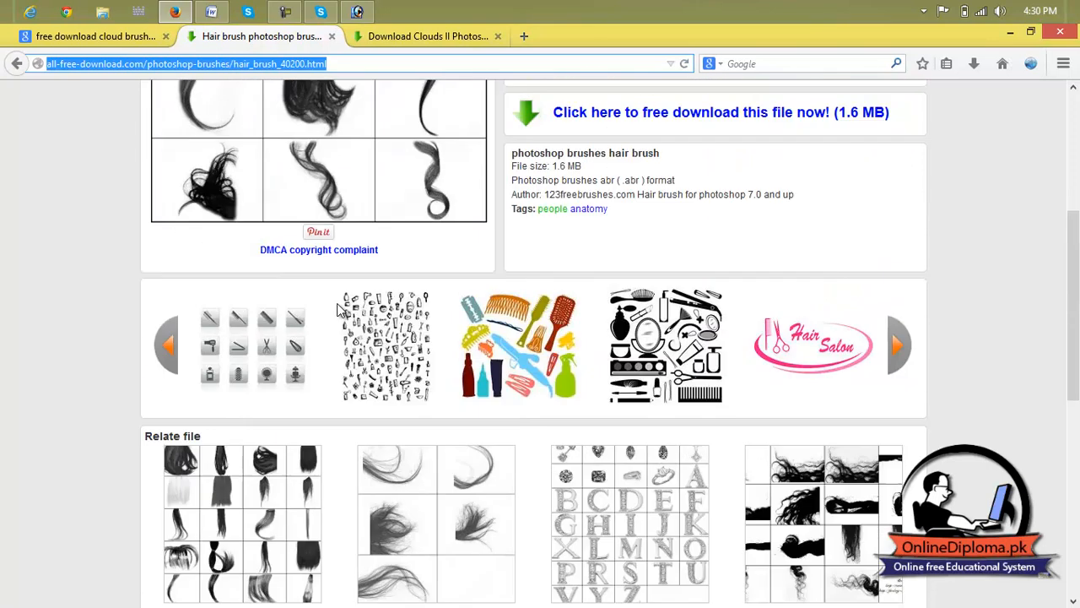
Switch to Photoshop, start loading a brush file and browse to the brushes folder on the Desktop.
click(357, 11)
click(115, 79)
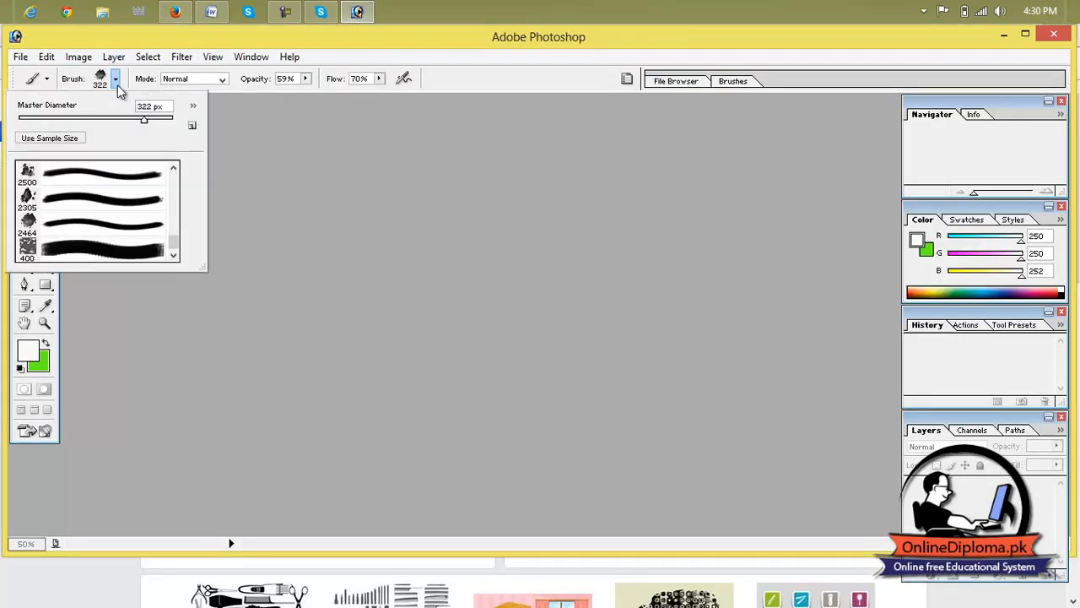
click(193, 123)
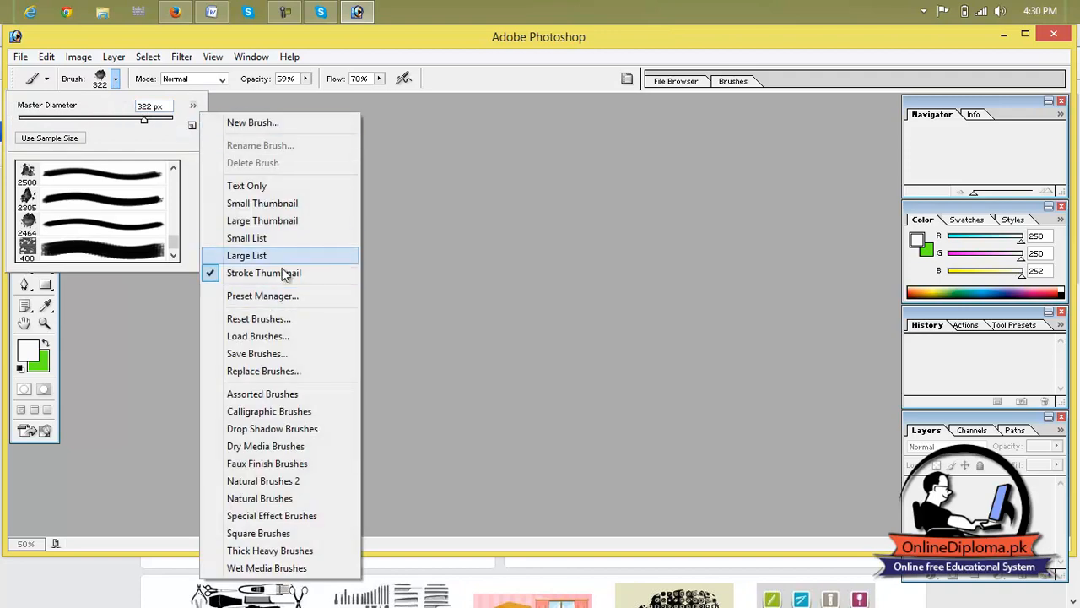
click(293, 334)
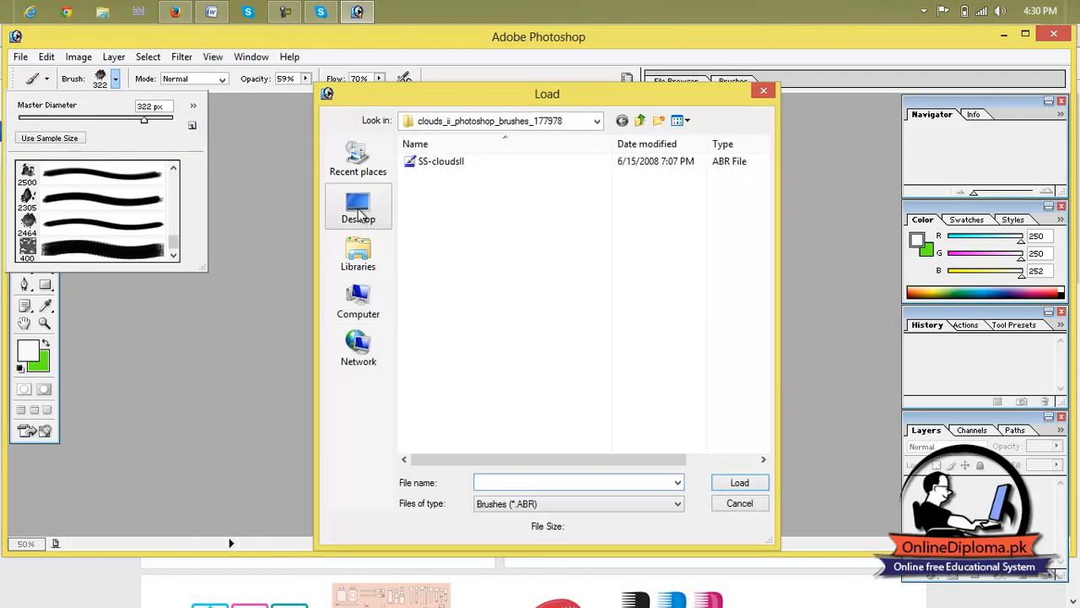
click(639, 123)
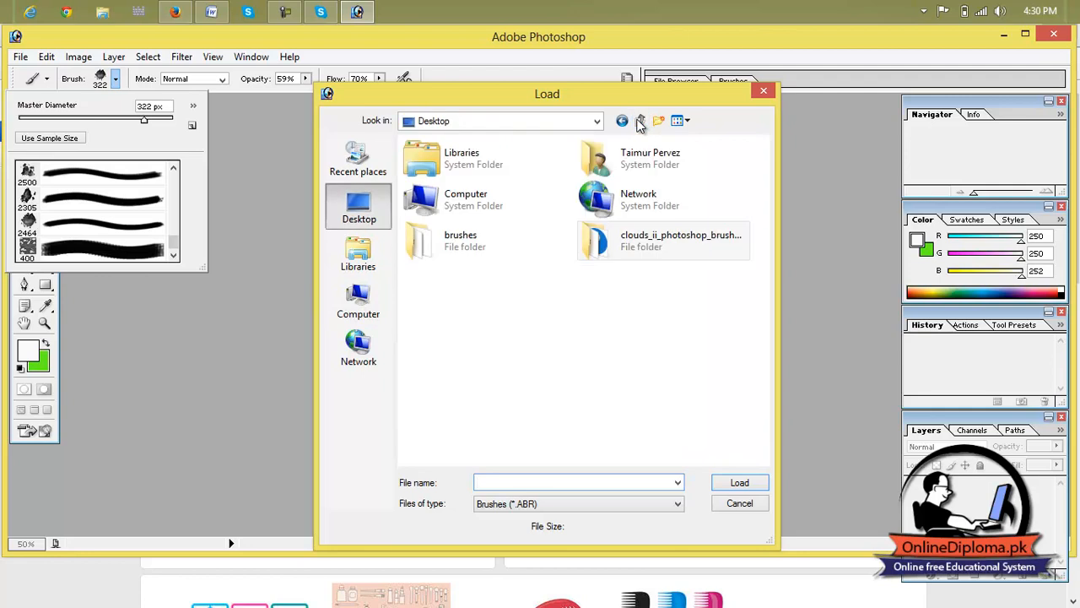
double_click(484, 247)
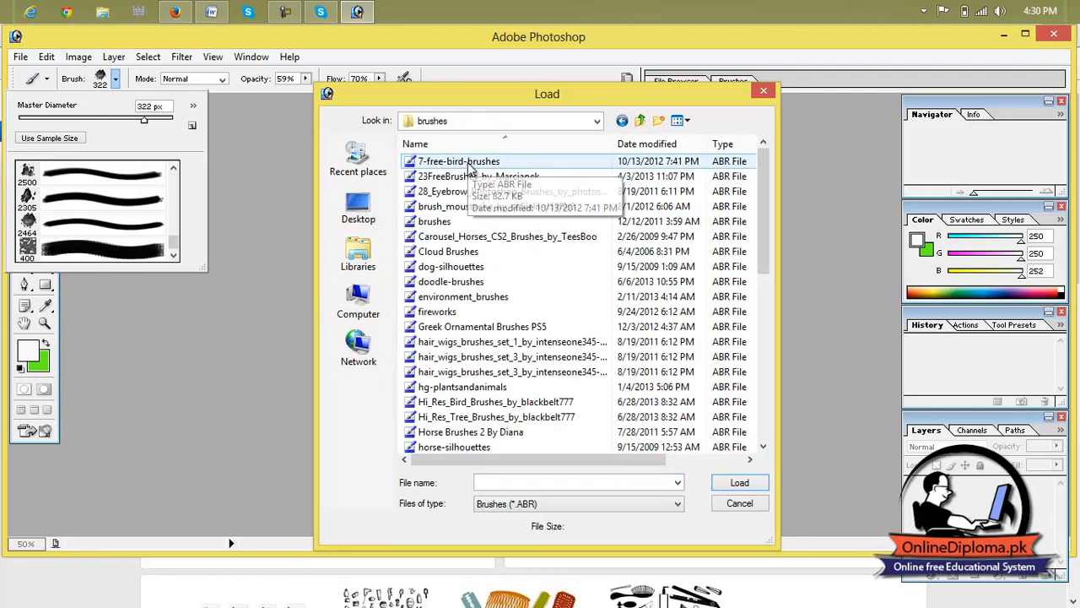
Load the hair_wigs_brushes_set_1 file and view its hair tips at the end of the brush list.
click(487, 209)
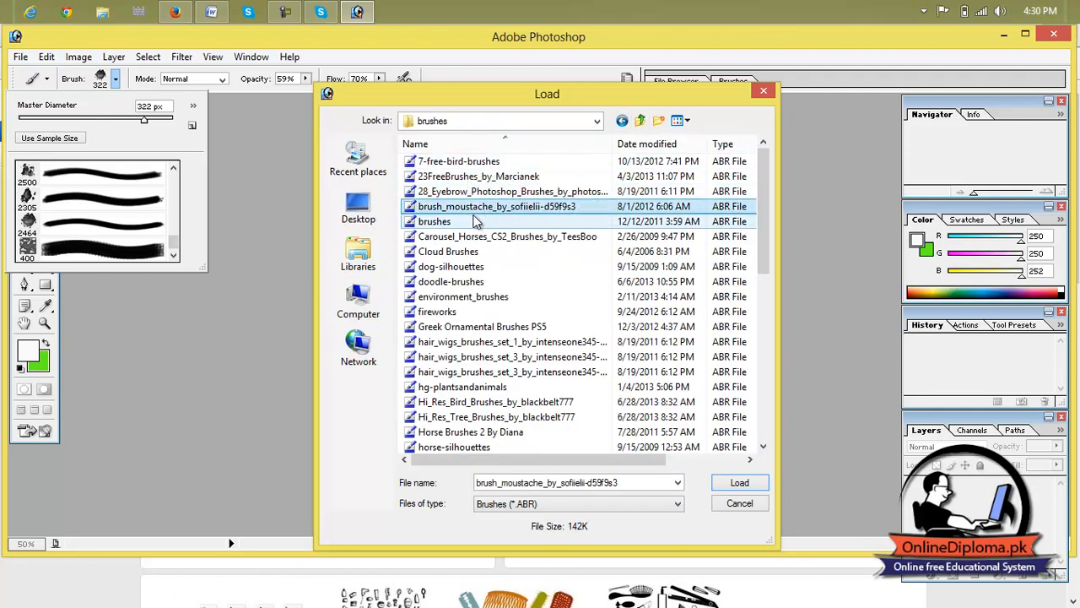
click(470, 237)
click(464, 253)
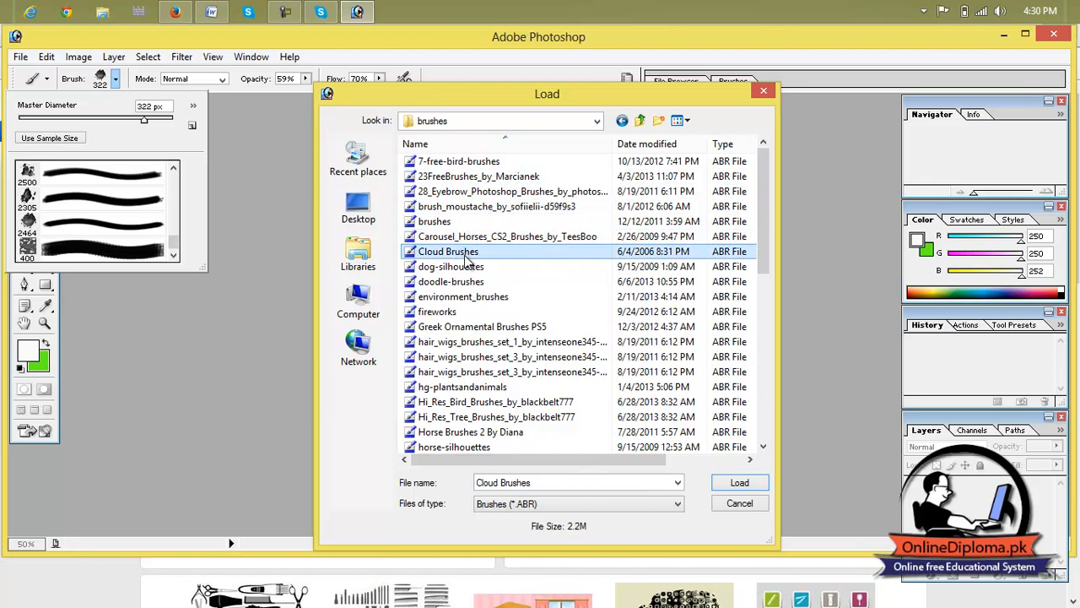
click(470, 267)
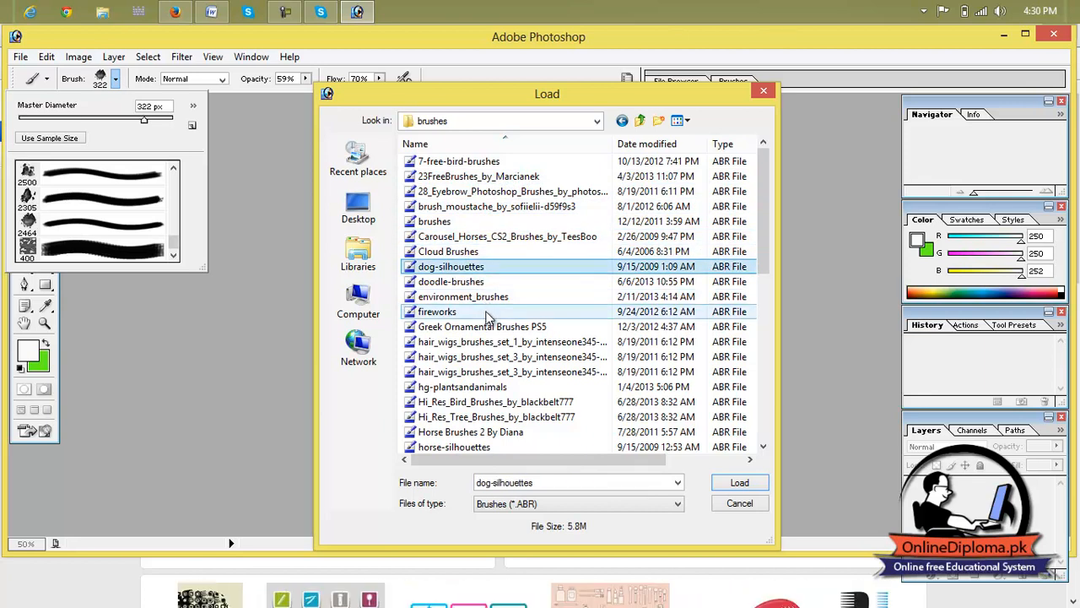
click(499, 345)
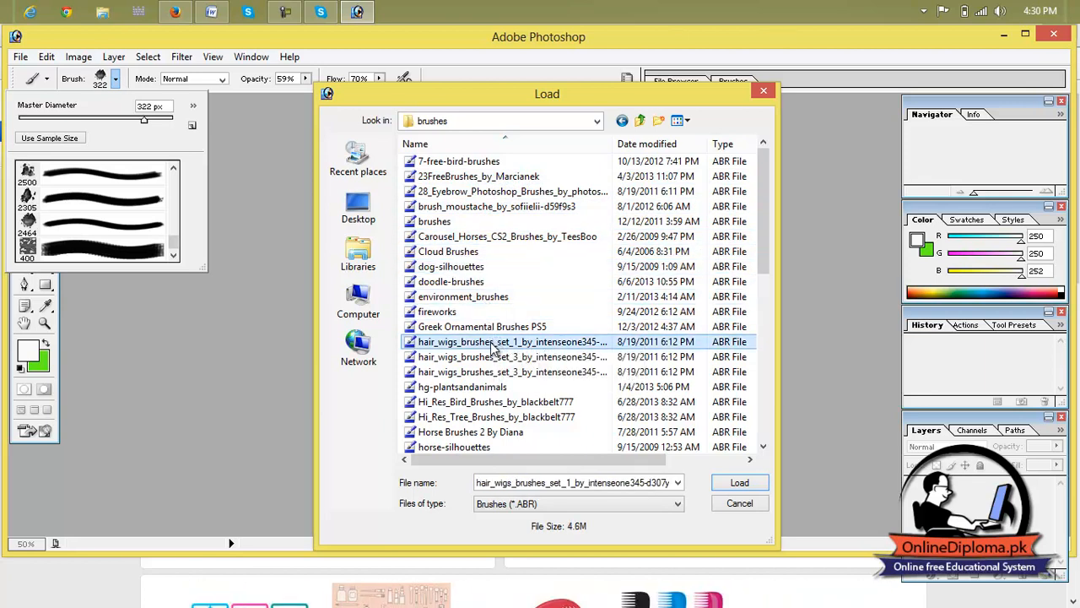
click(737, 482)
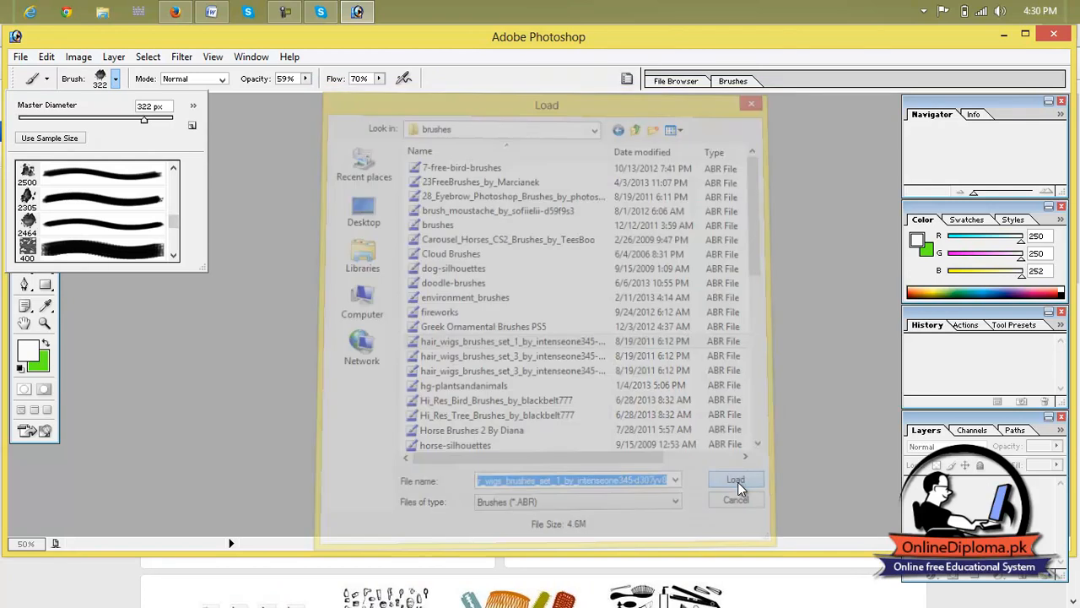
scroll(177, 221, down, 3)
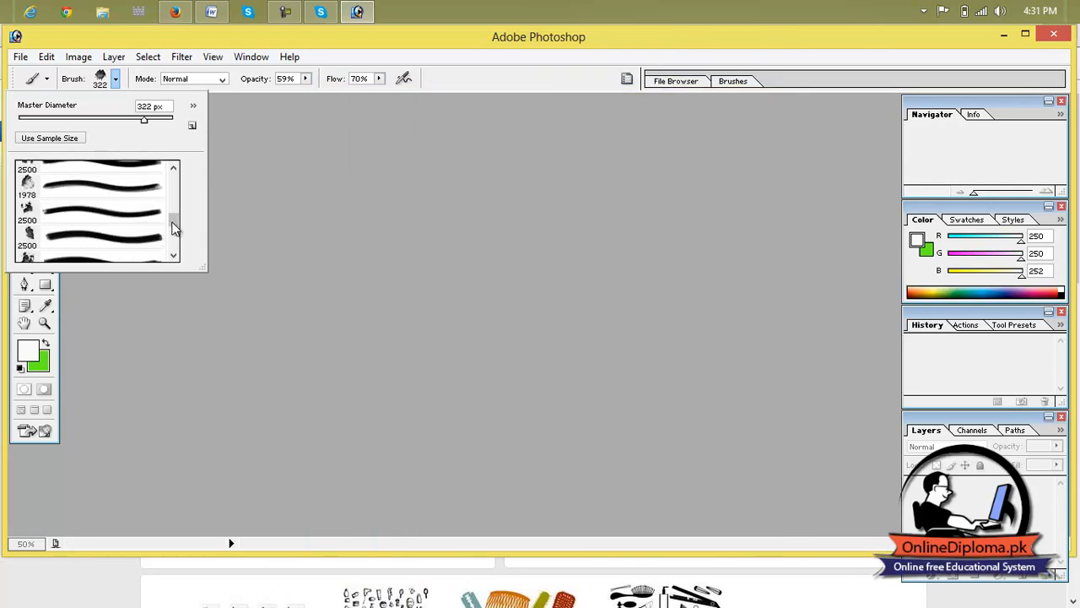
drag(179, 223, 178, 260)
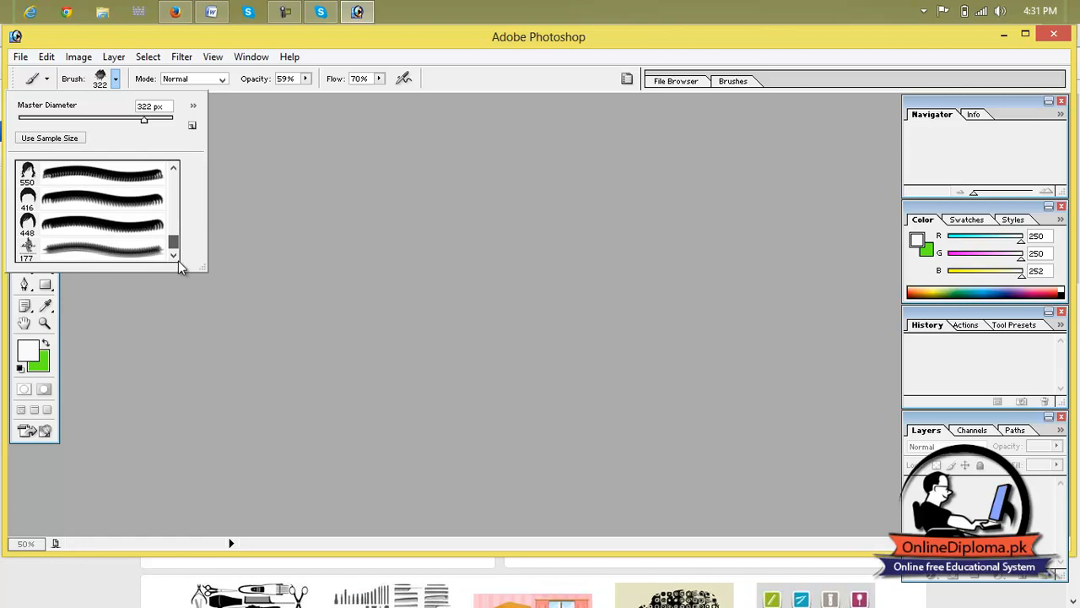
Switch to Firefox and close the hair brush and Clouds II download pages, keeping the Google results open.
click(199, 11)
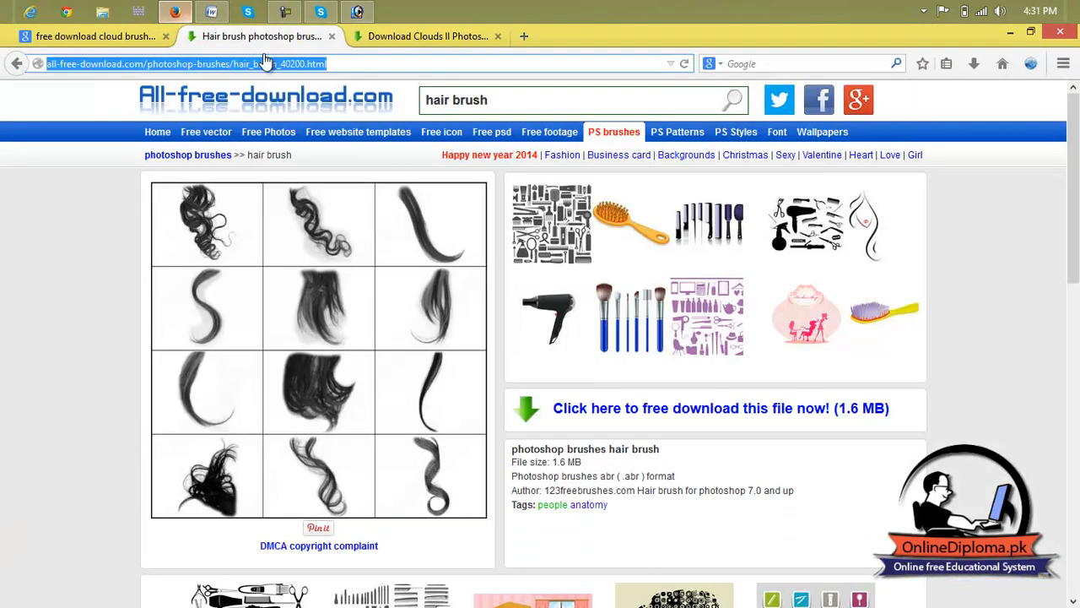
click(386, 38)
click(498, 36)
click(332, 37)
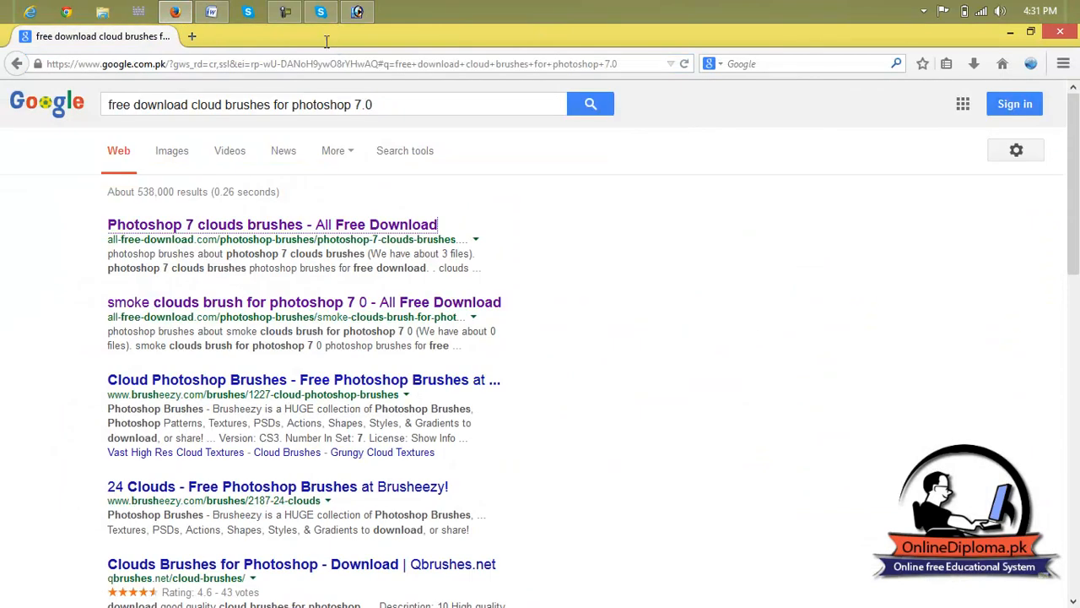
Search Google for "bald" and show the image results.
triple_click(405, 104)
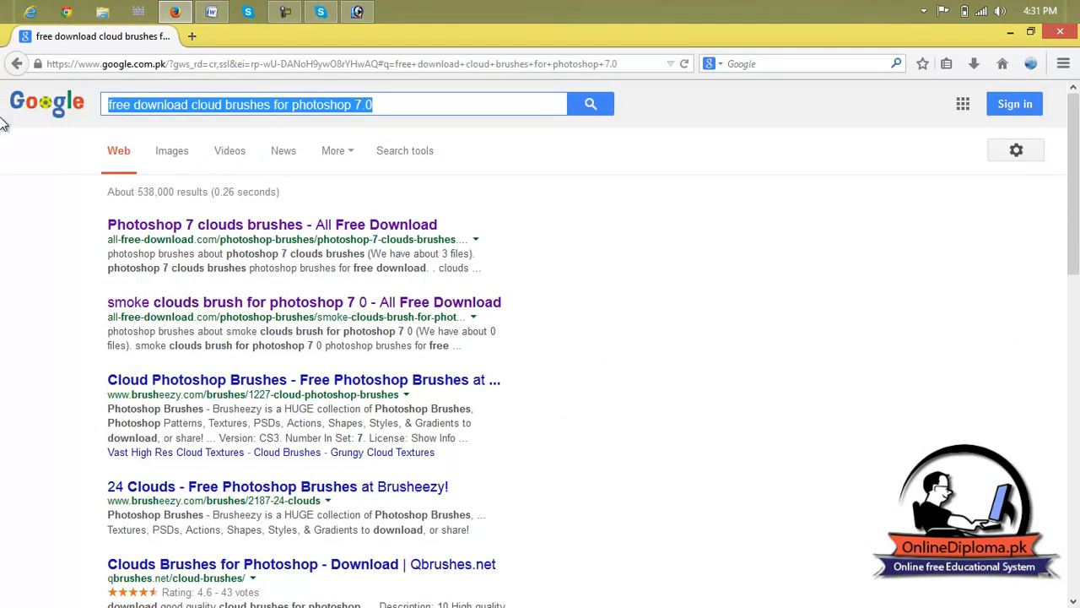
text(ba)
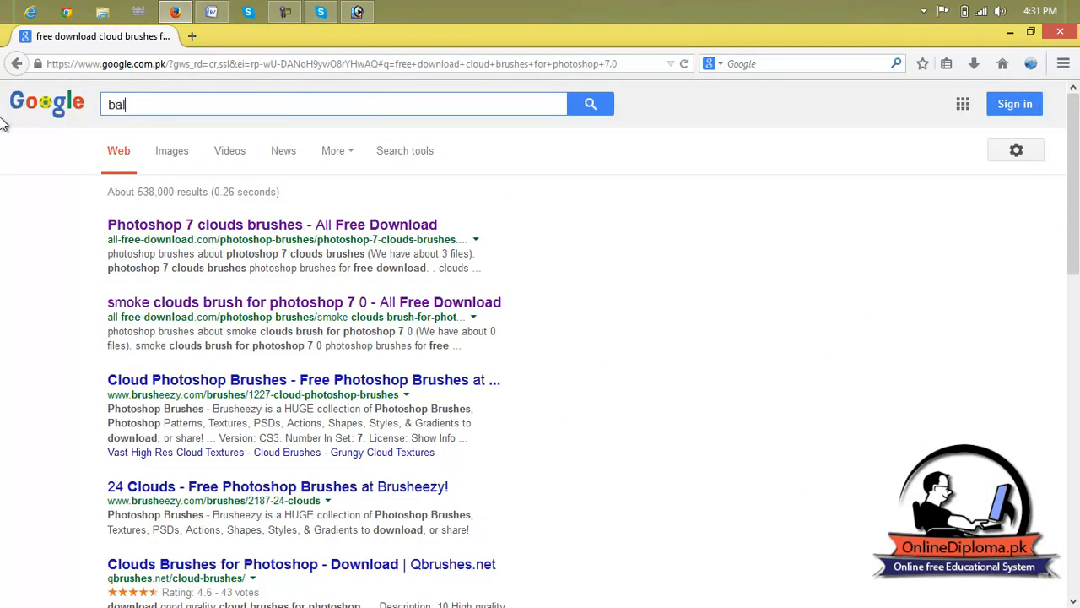
text(ld)
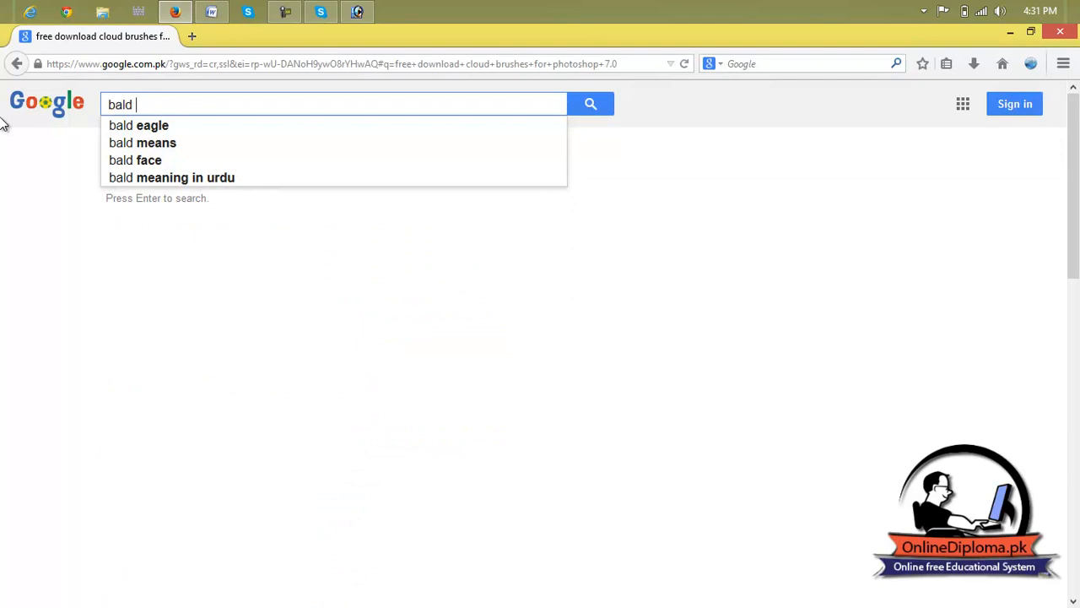
key(Return)
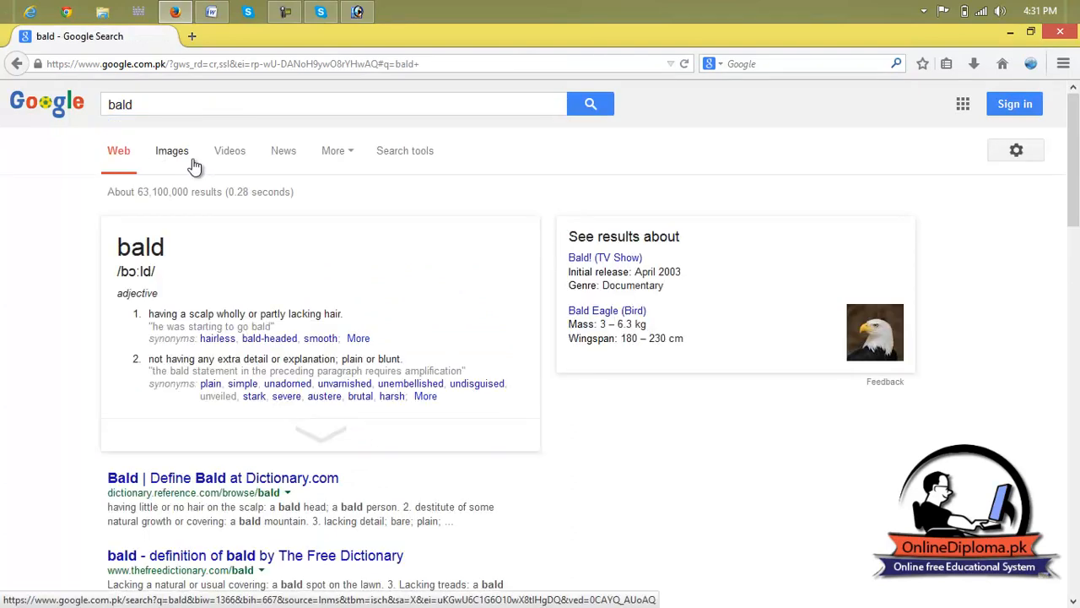
click(184, 156)
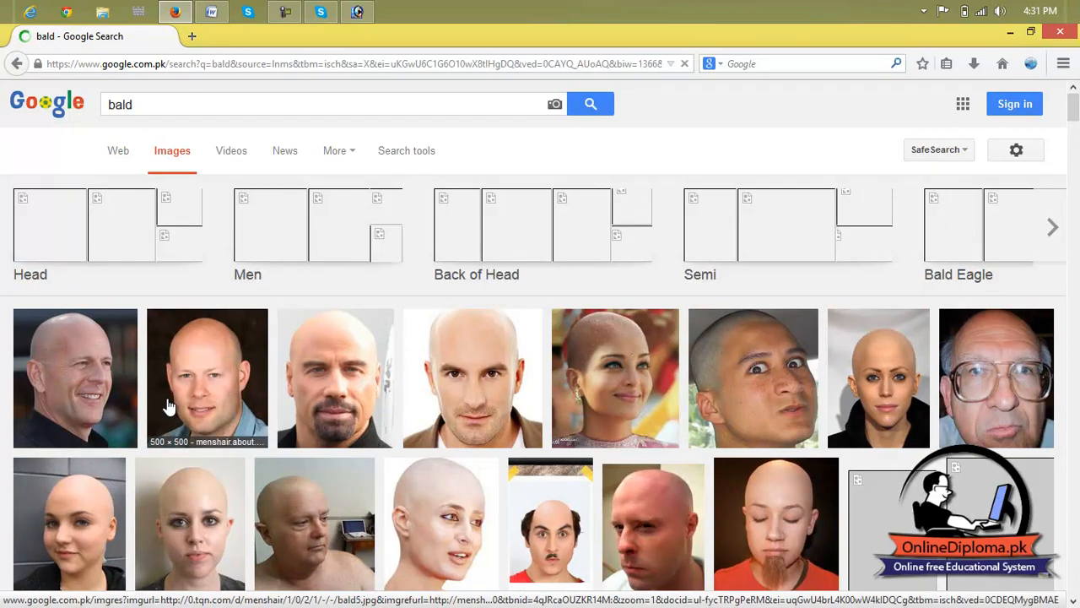
Open the 550 × 659 vipdictionary photo of the bald man with a goatee in a new tab and copy the image.
scroll(336, 426, down, 1)
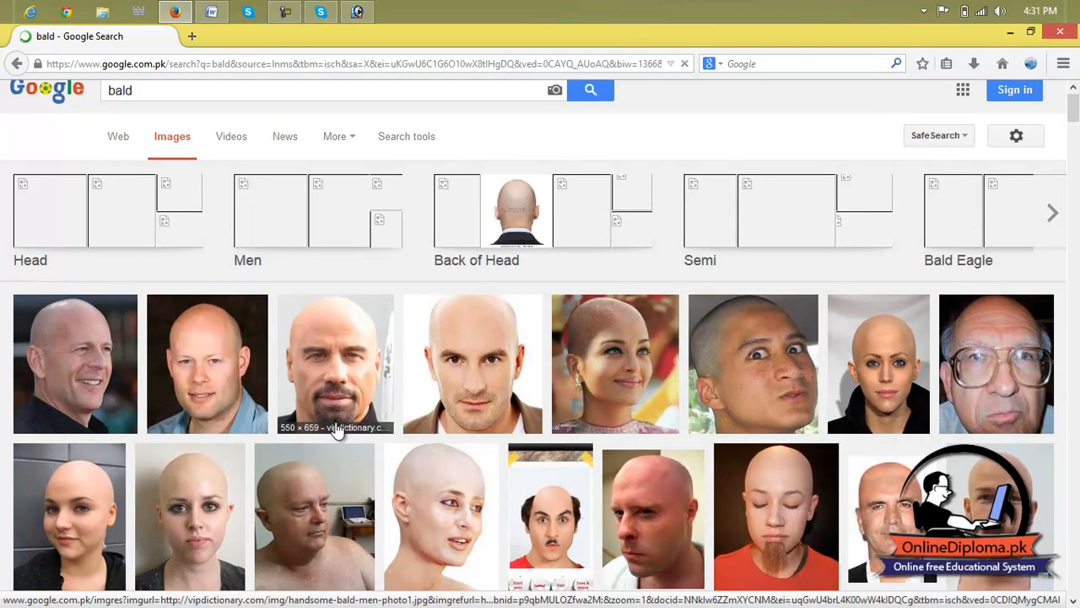
scroll(336, 429, down, 3)
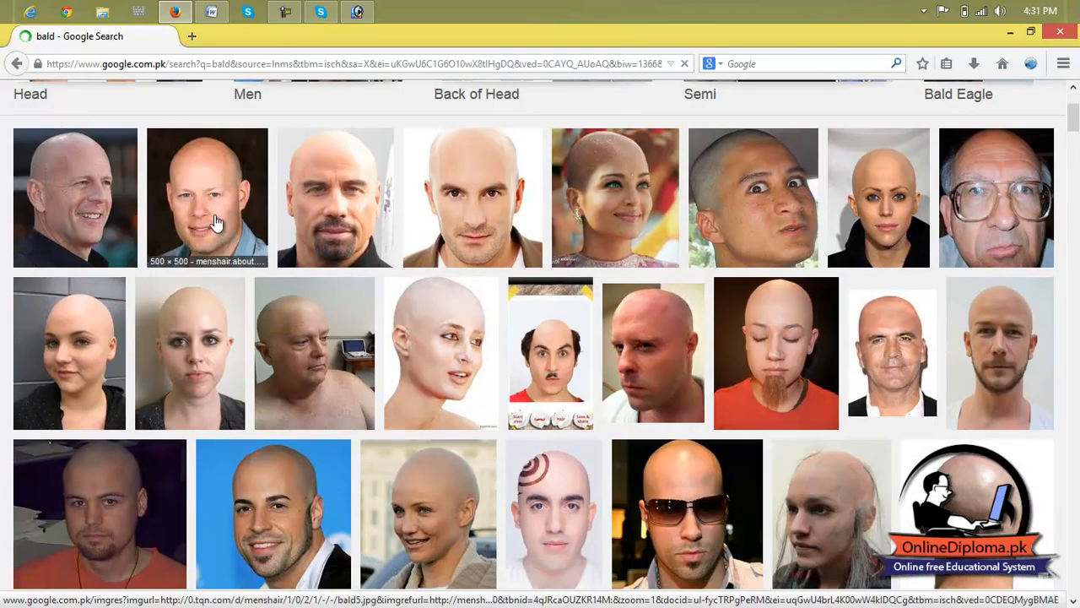
right_click(331, 218)
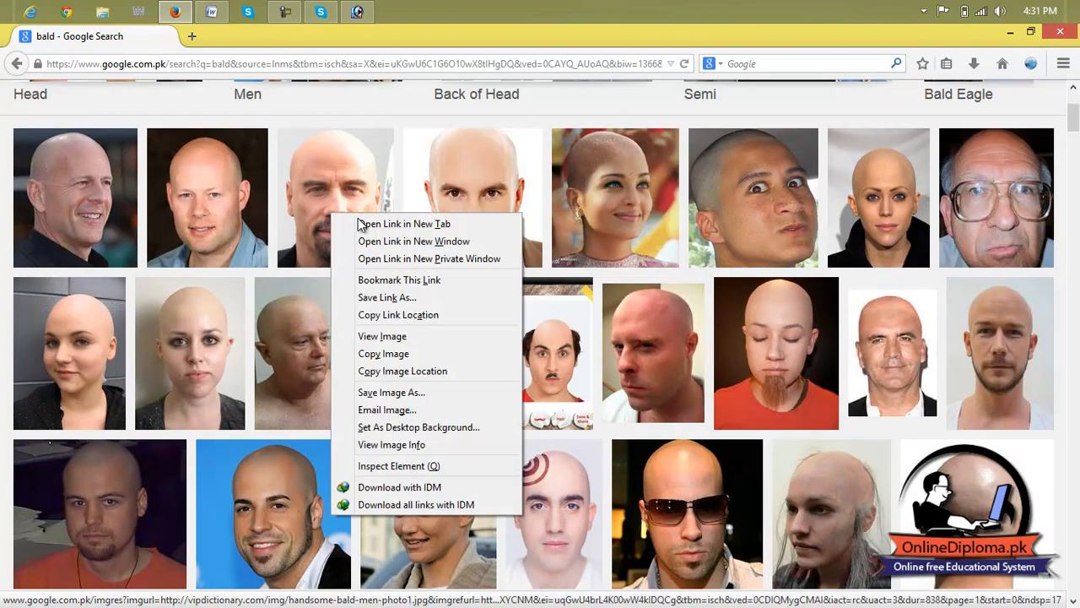
click(368, 223)
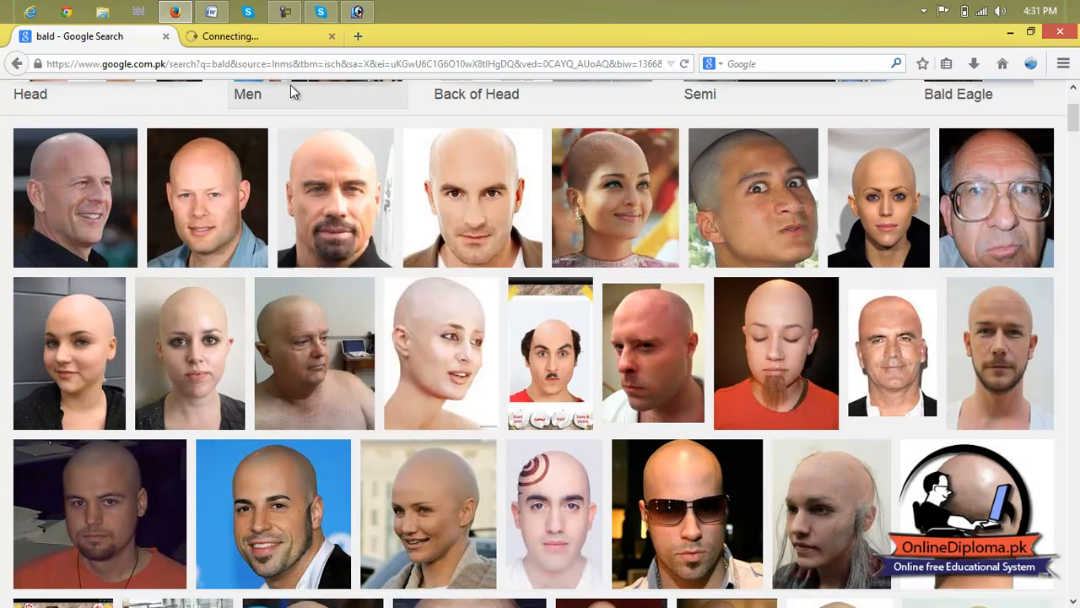
click(278, 36)
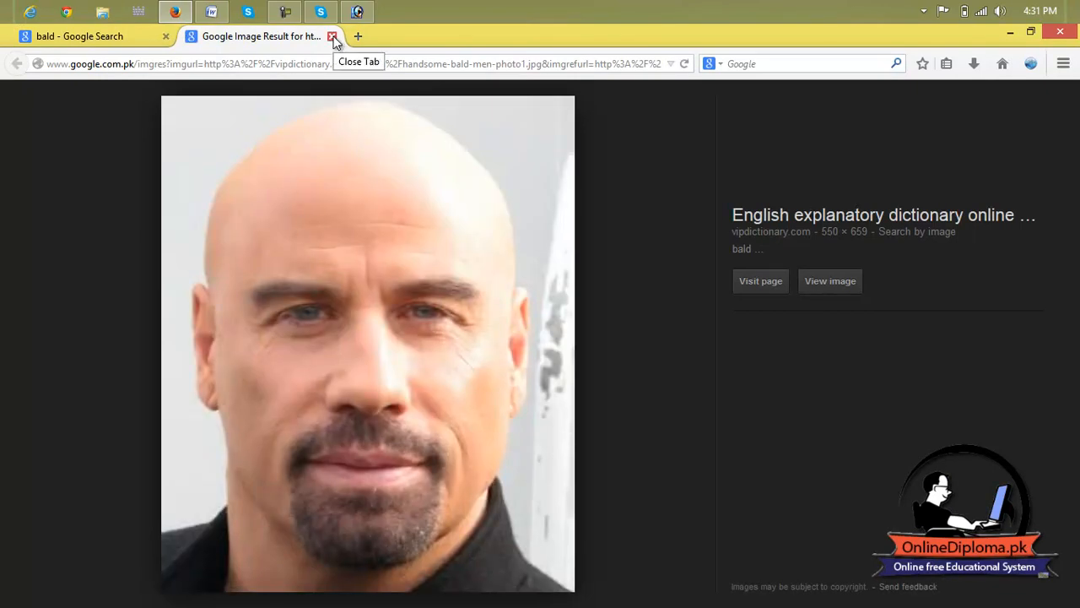
right_click(339, 131)
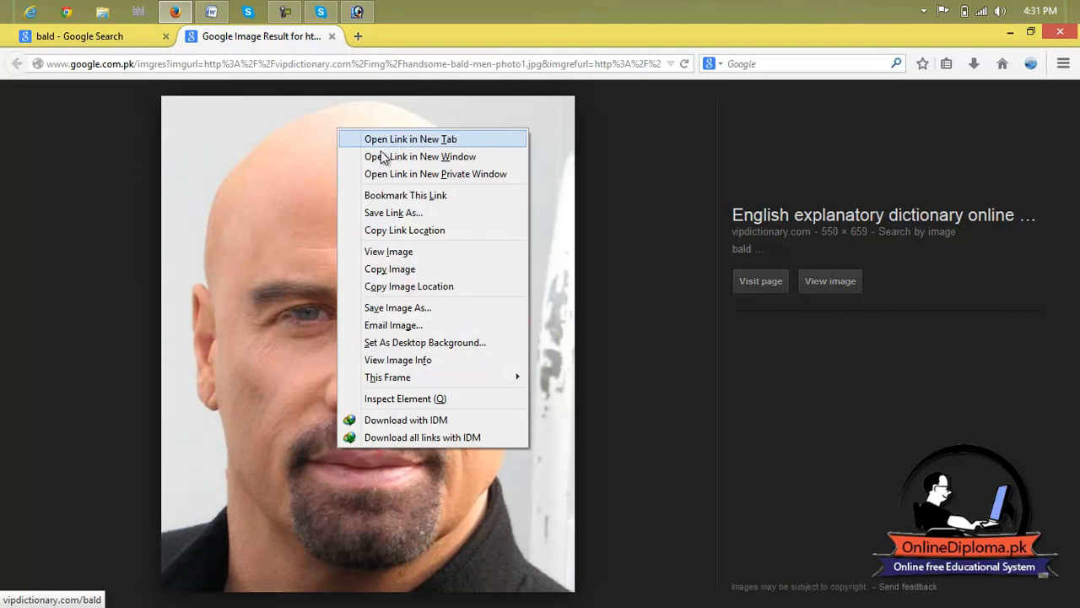
click(443, 268)
Switch to Photoshop, create a Letter-size RGB document with white contents, and paste the copied photo into it.
click(357, 11)
click(19, 56)
click(42, 74)
click(537, 240)
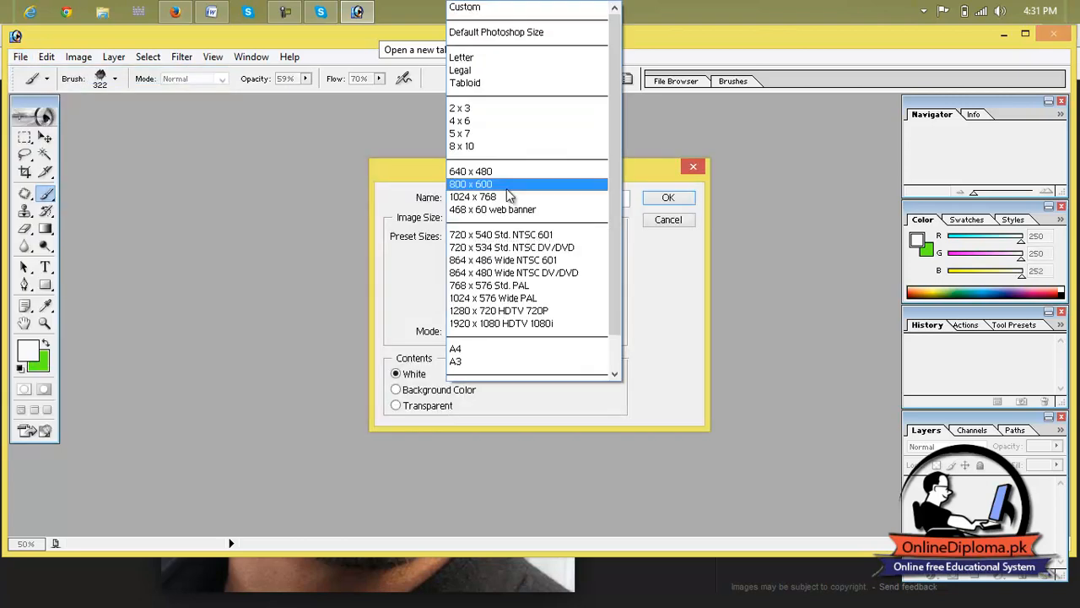
click(503, 61)
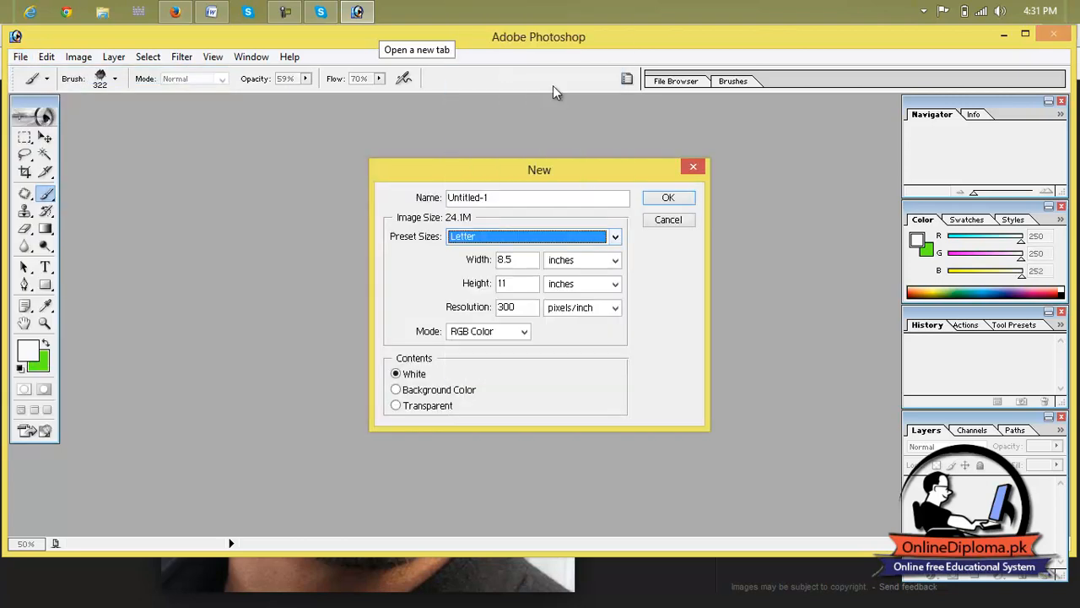
click(668, 196)
click(287, 109)
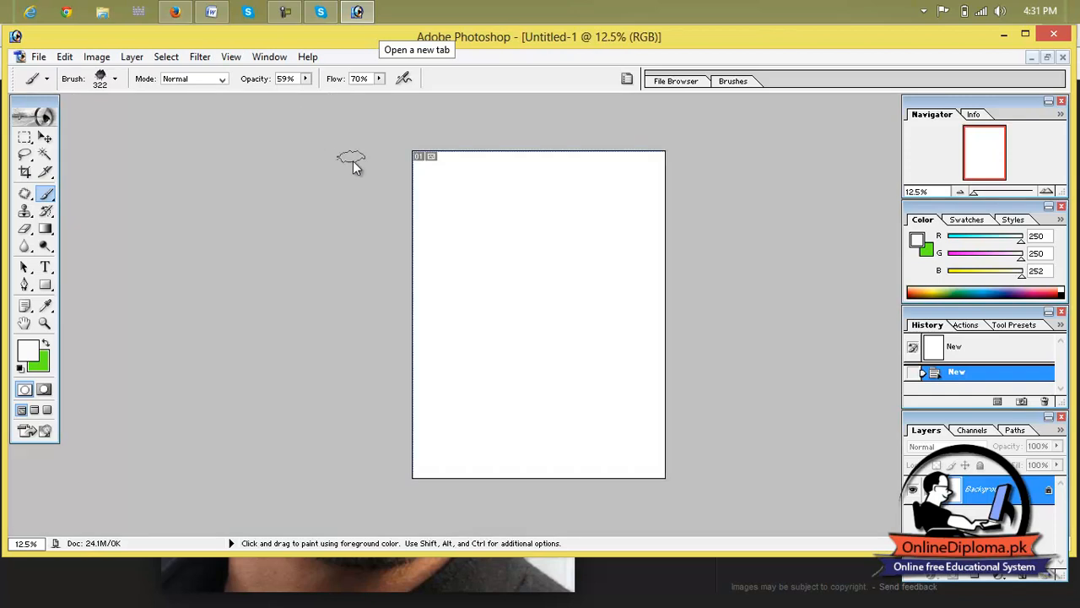
key(ctrl+v)
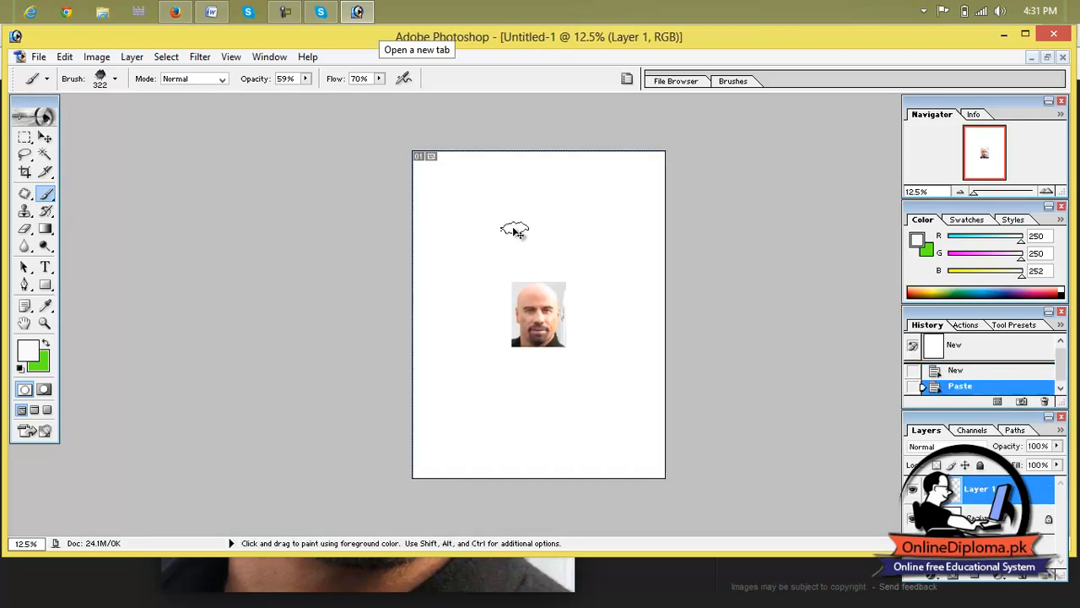
Enlarge the pasted photo with Free Transform until it nearly fills the page, leaving a narrow white margin, and apply it.
click(45, 139)
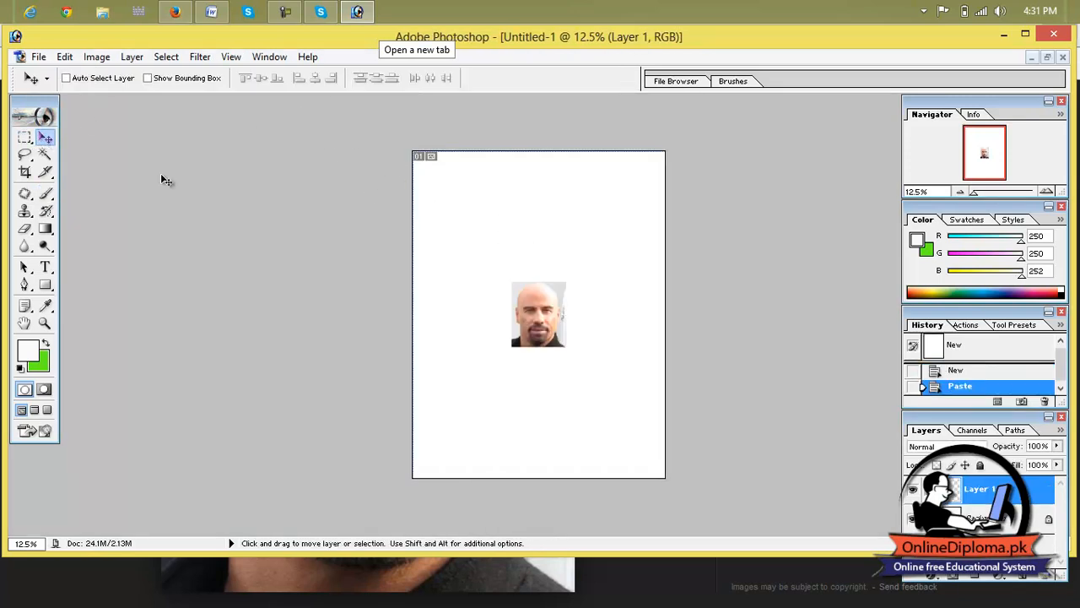
key(ctrl+t)
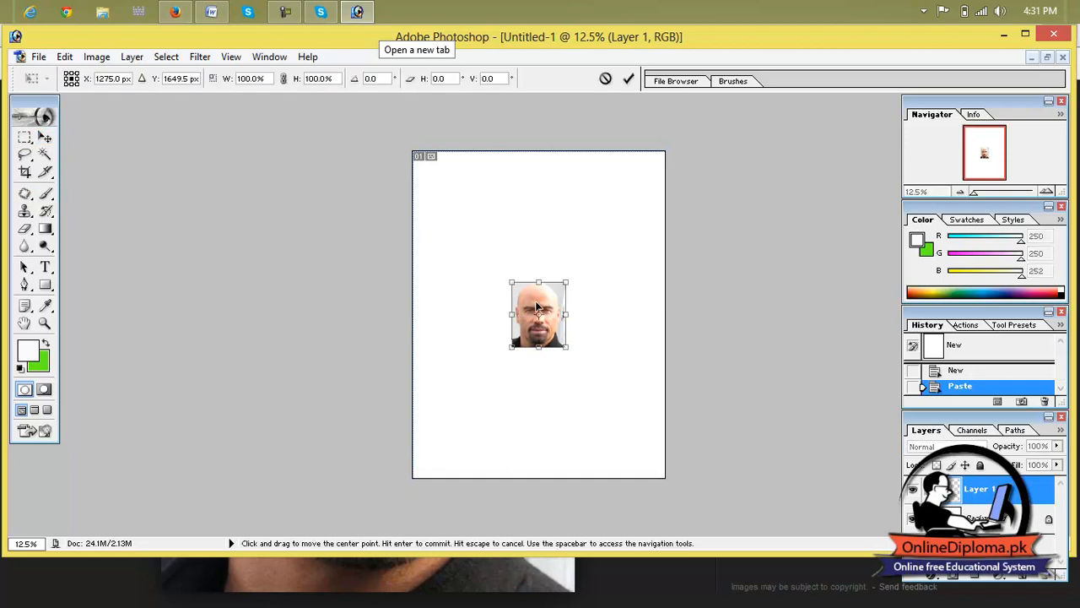
drag(512, 285, 423, 172)
drag(566, 346, 649, 452)
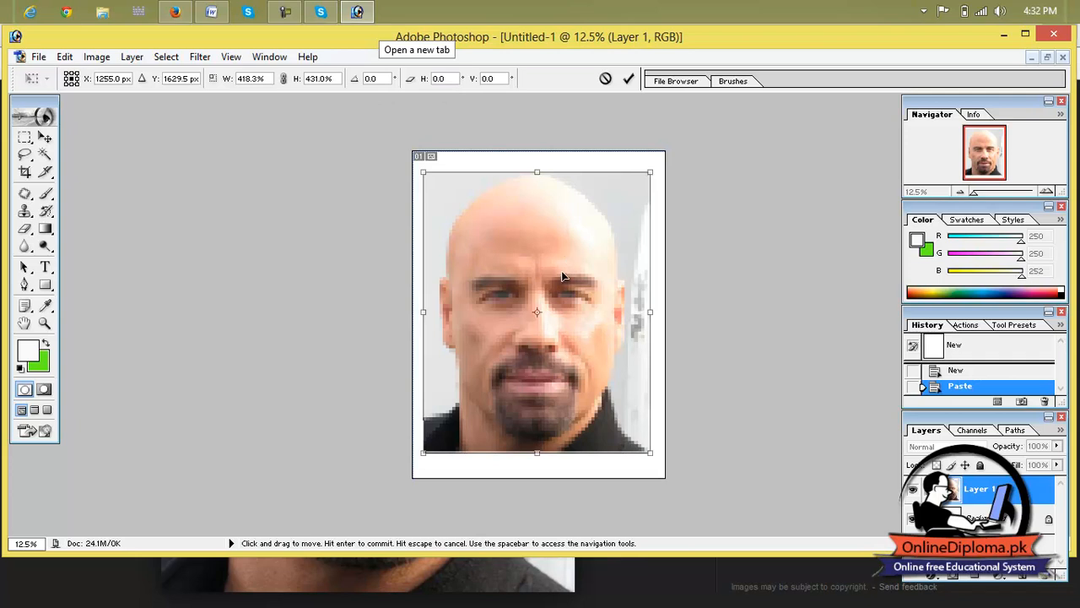
drag(648, 452, 651, 465)
click(628, 79)
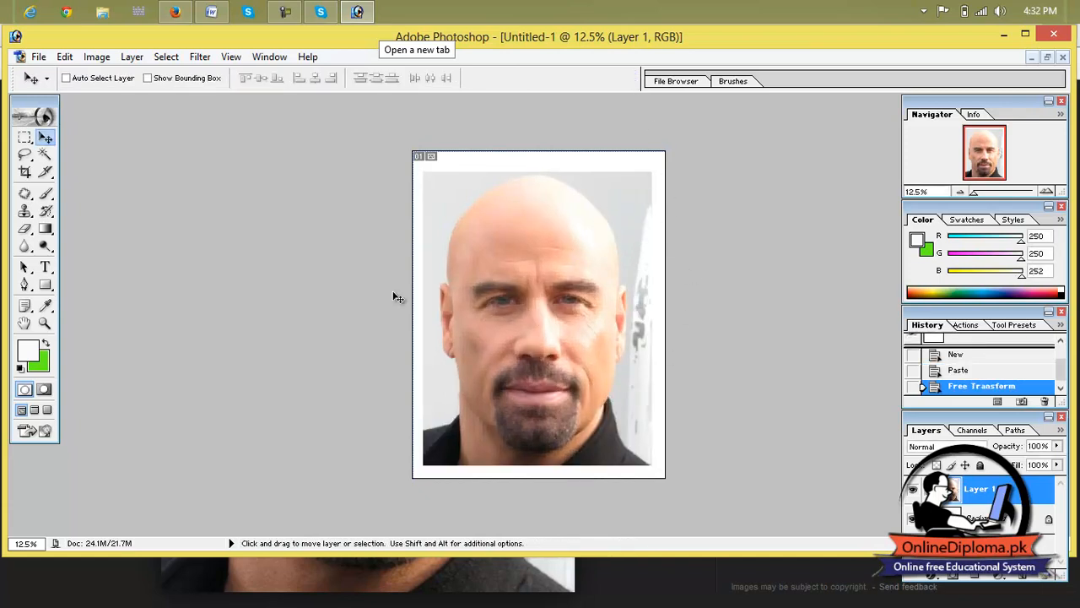
Try selecting the photo's light grey background with the Magic Wand at tolerance 32, and drop the selection.
click(46, 155)
click(470, 197)
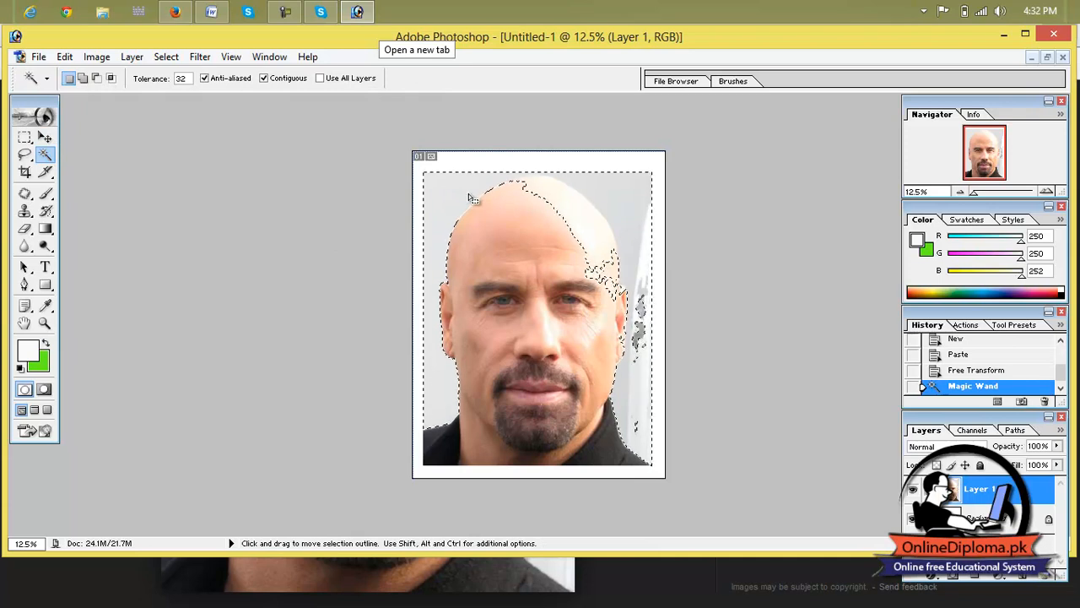
key(ctrl+d)
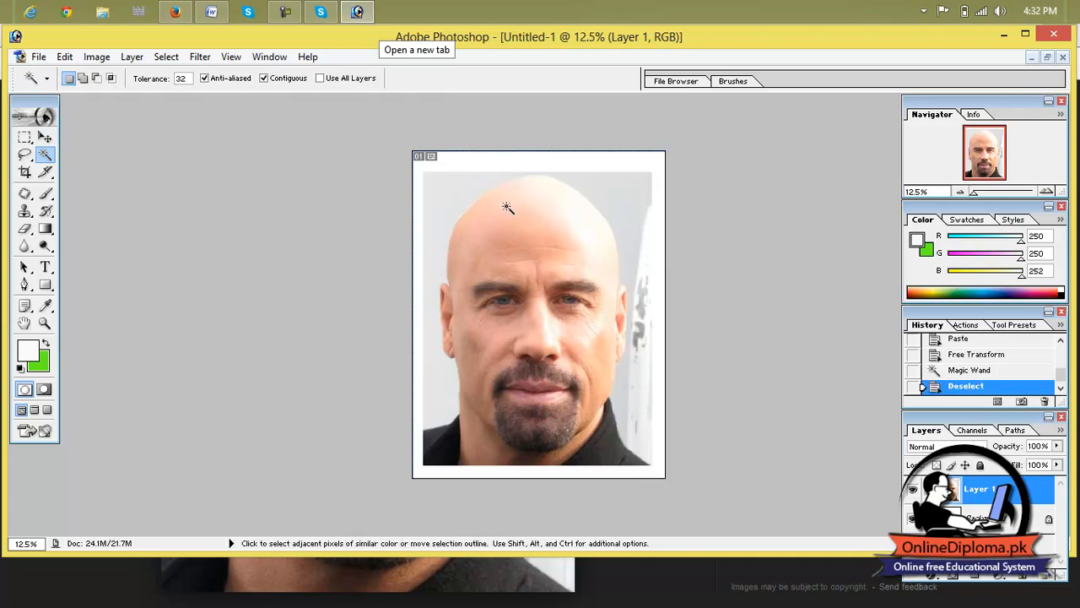
click(36, 58)
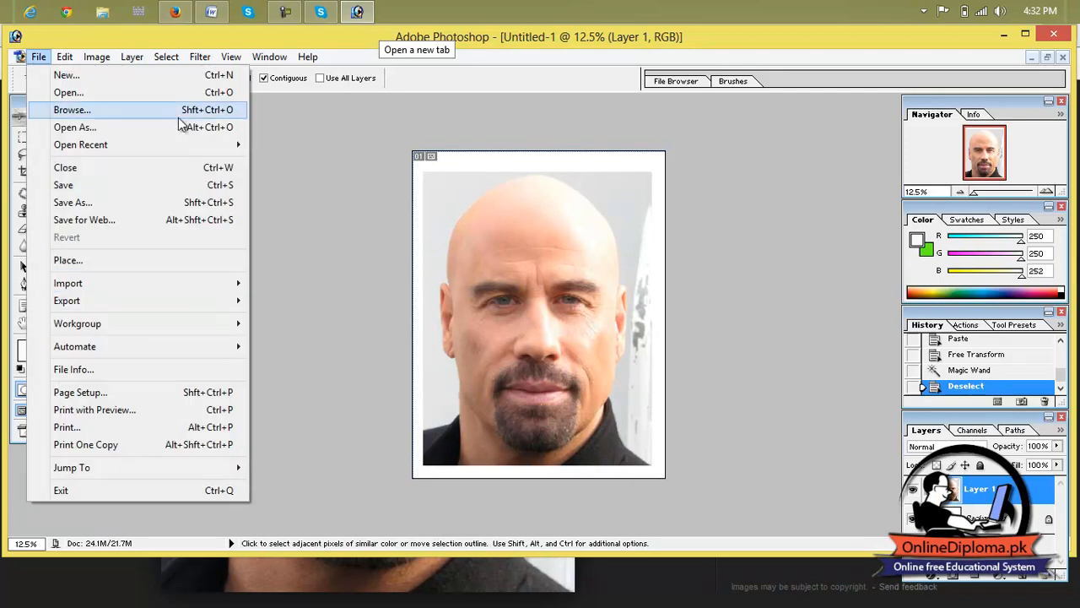
click(299, 144)
click(48, 79)
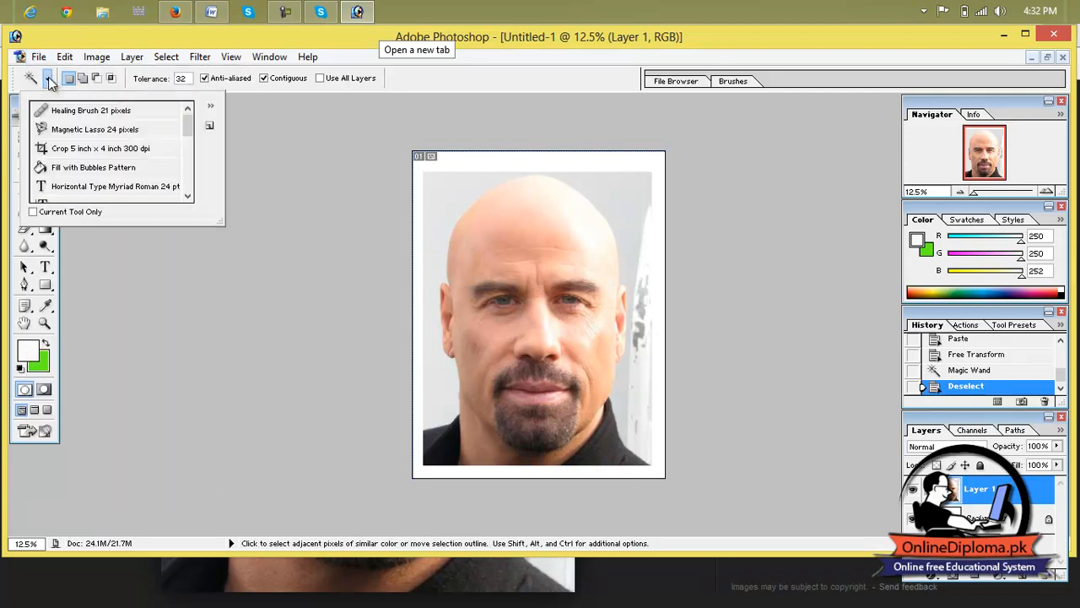
click(279, 150)
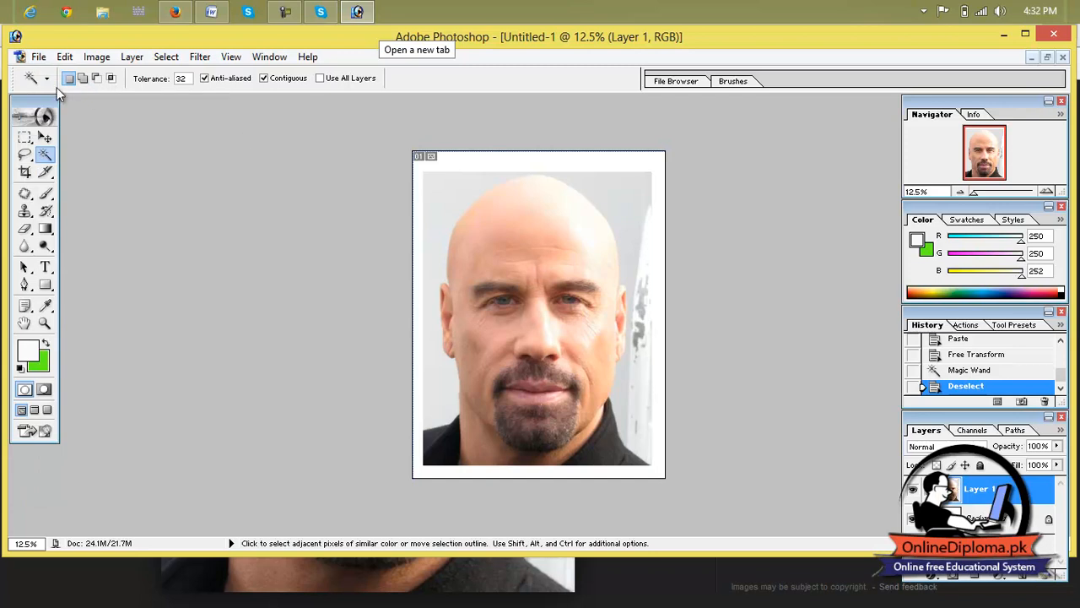
Activate the Brush tool and set the foreground colour to near-black, RGB 2, 0, 12.
drag(47, 195, 74, 199)
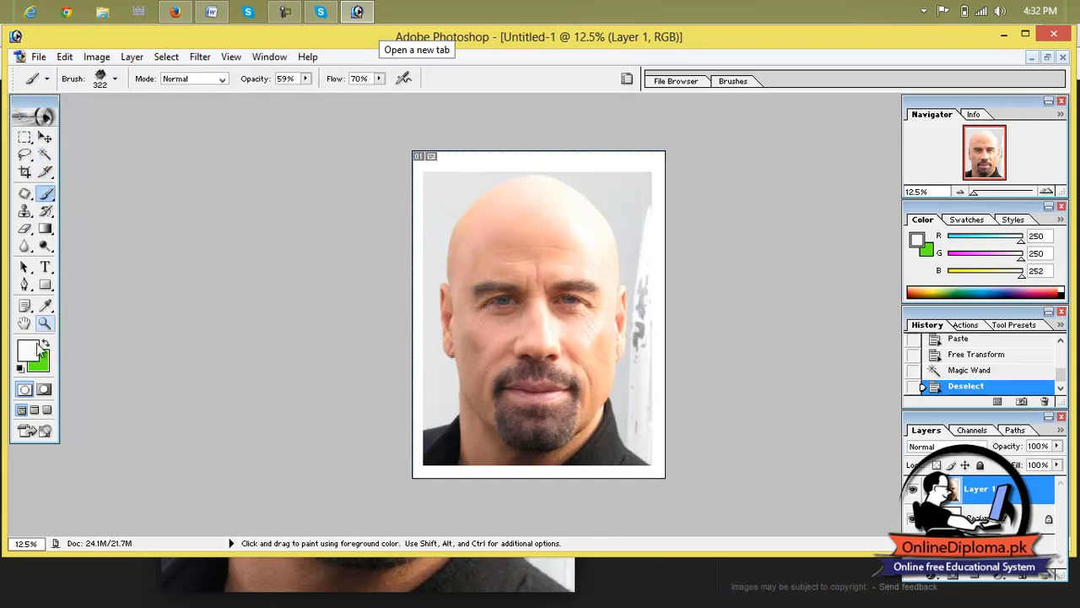
click(34, 348)
drag(451, 292, 552, 393)
click(694, 191)
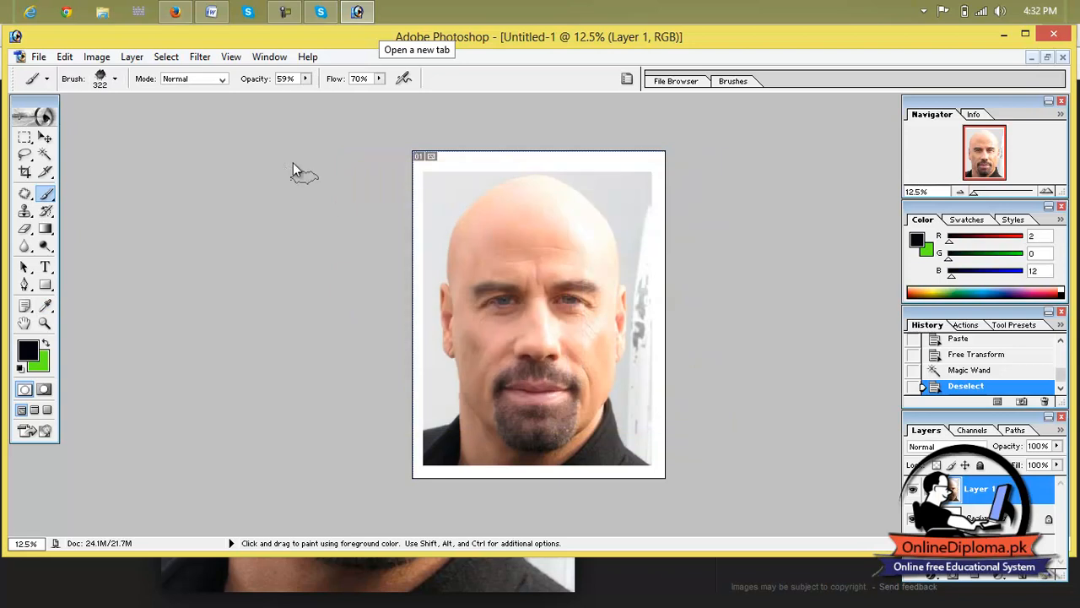
Choose the 408 px hair wig tip from the loaded brushes.
click(114, 79)
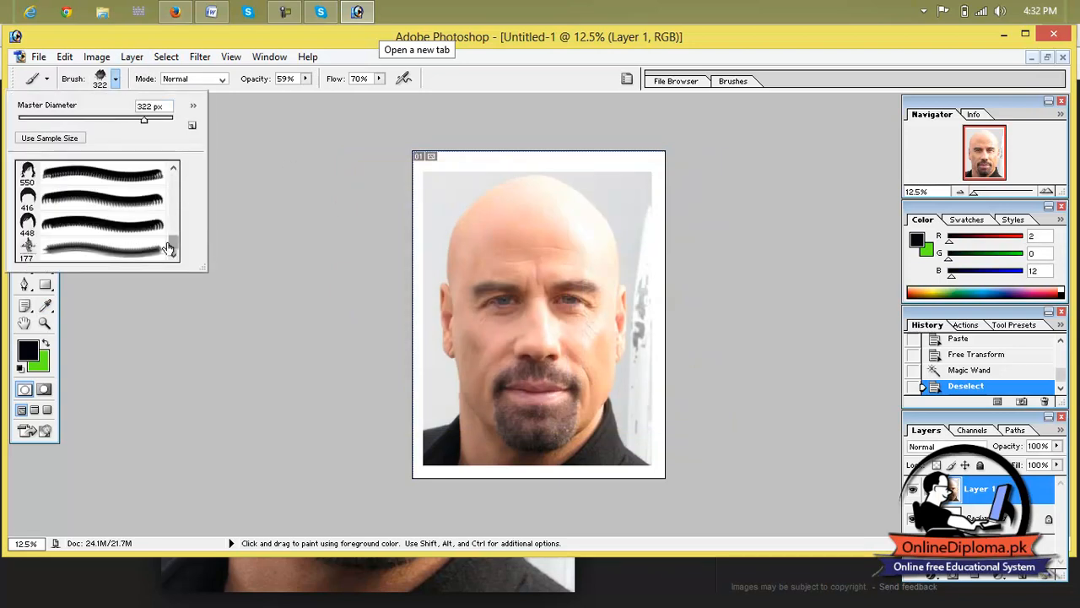
click(93, 201)
click(102, 224)
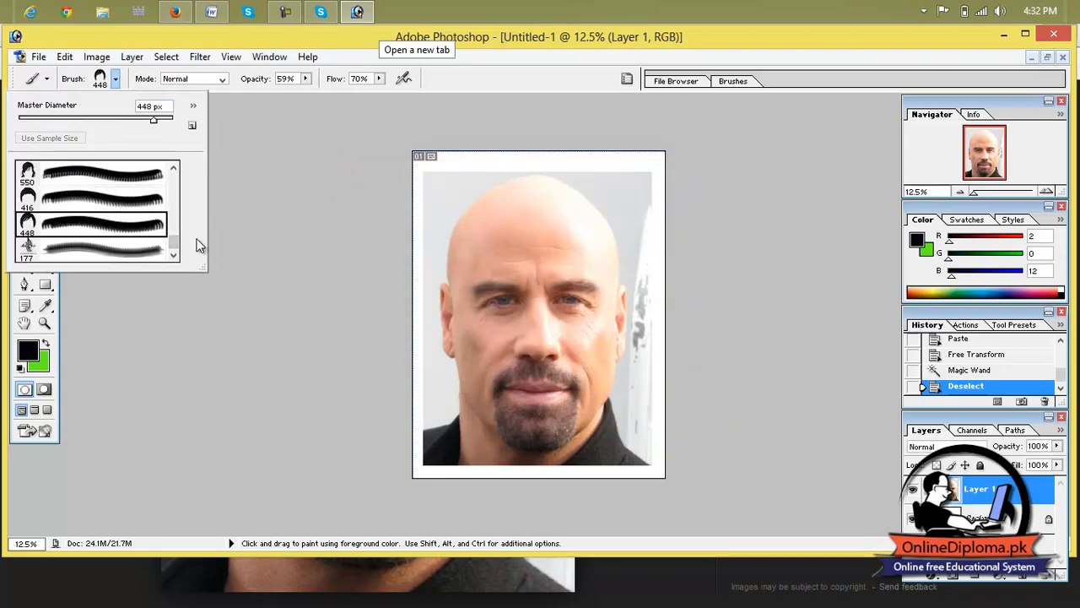
drag(175, 245, 176, 226)
click(97, 190)
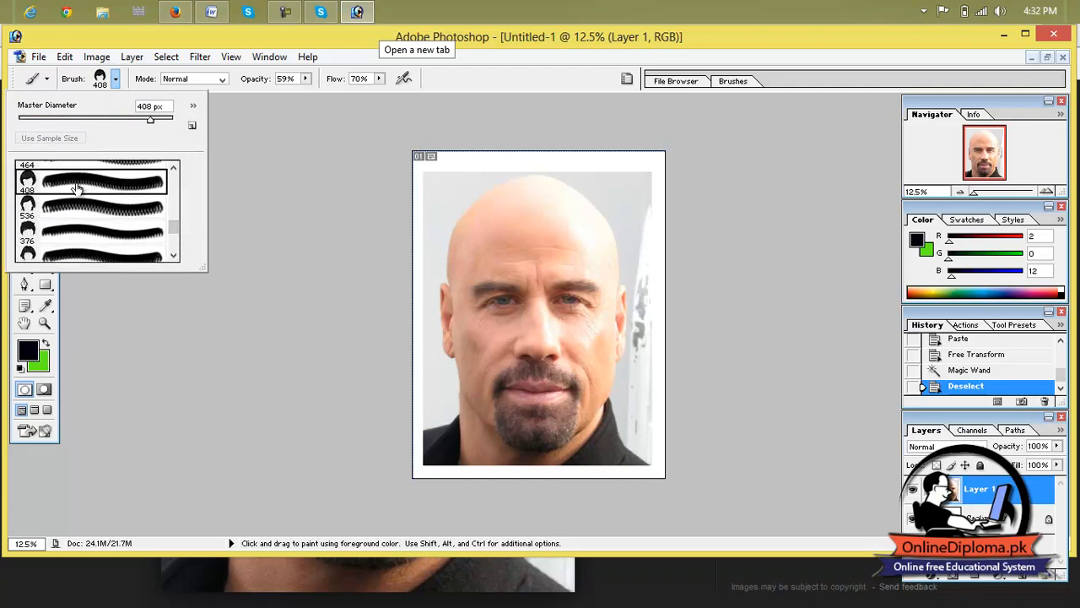
double_click(147, 178)
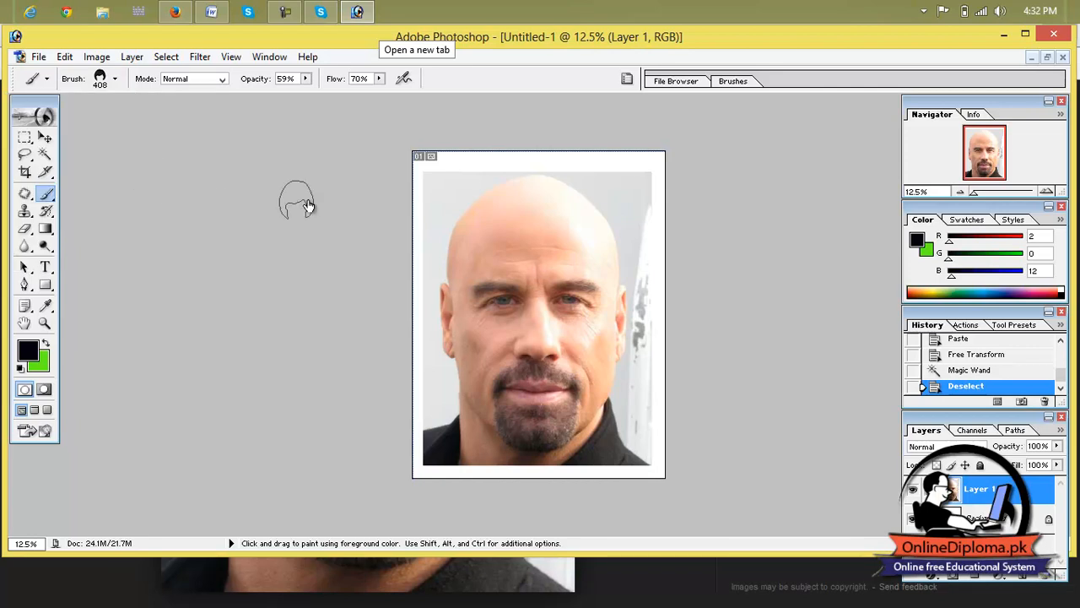
Stamp the wig once at the photo's upper-left corner and try resizing it with Free Transform.
click(454, 190)
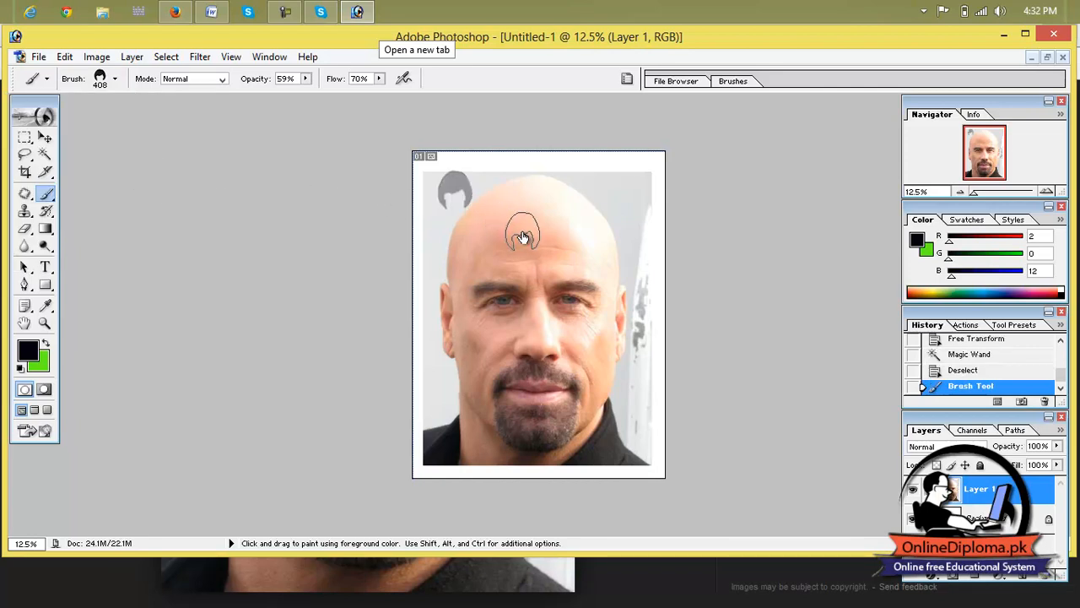
key(ctrl)
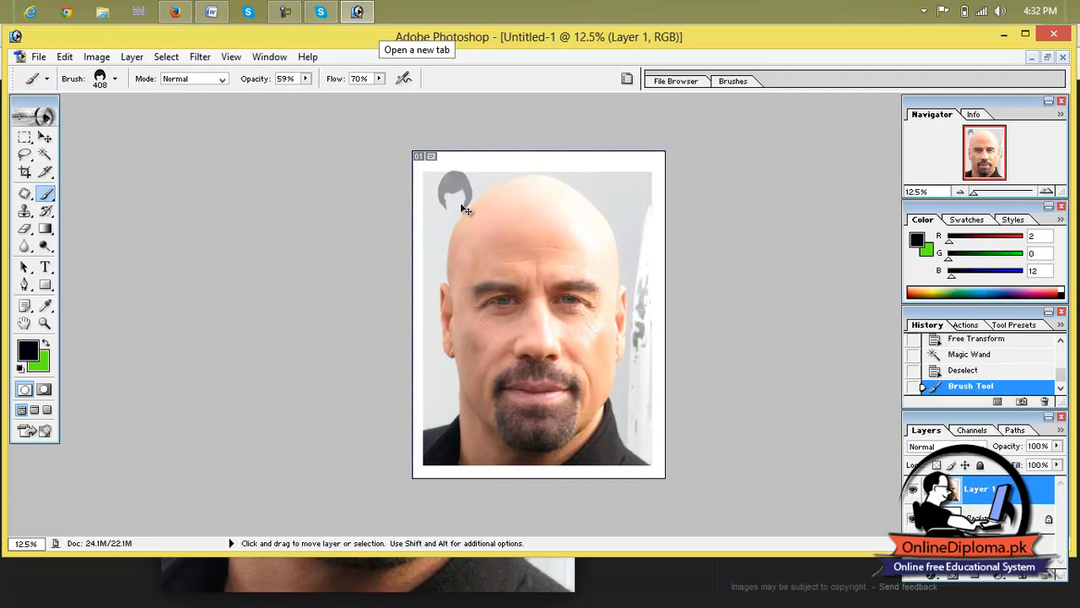
key(ctrl+t)
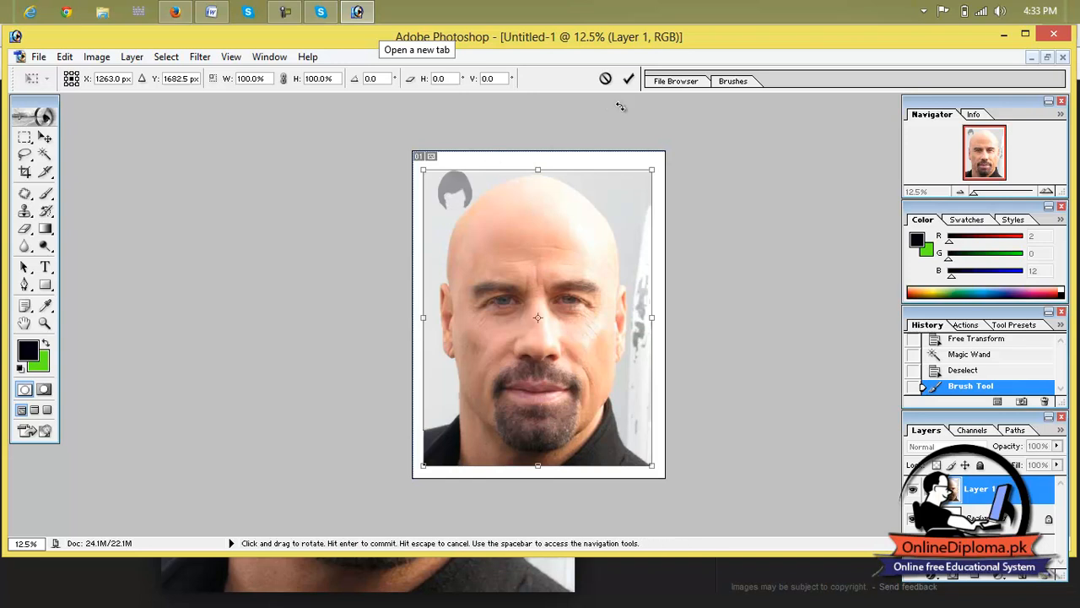
click(628, 79)
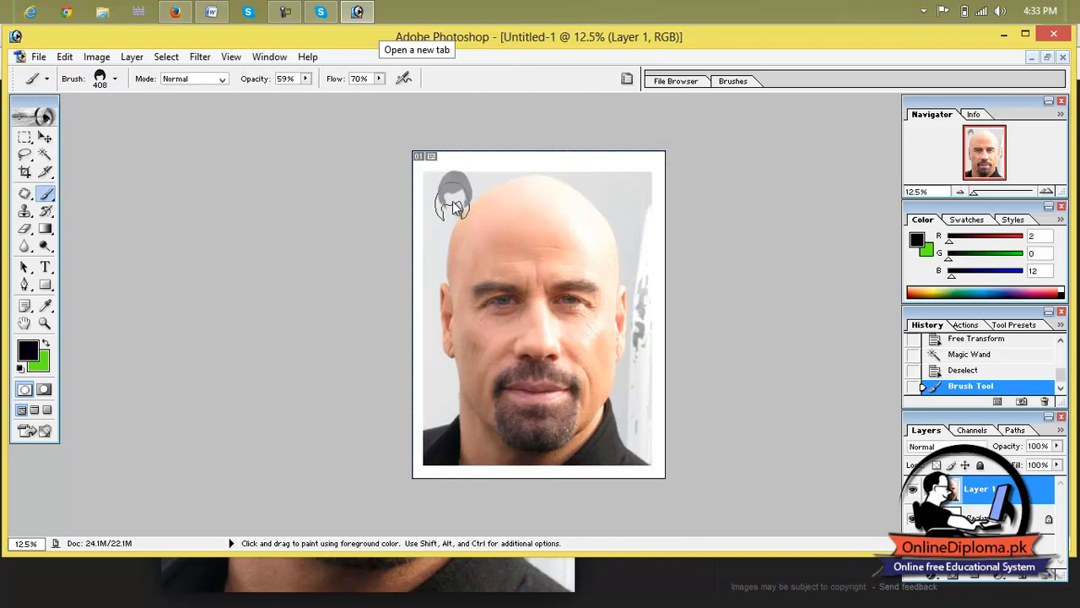
Set the wig brush's diameter to 2500 px and stamp the hair over the man's head.
click(116, 79)
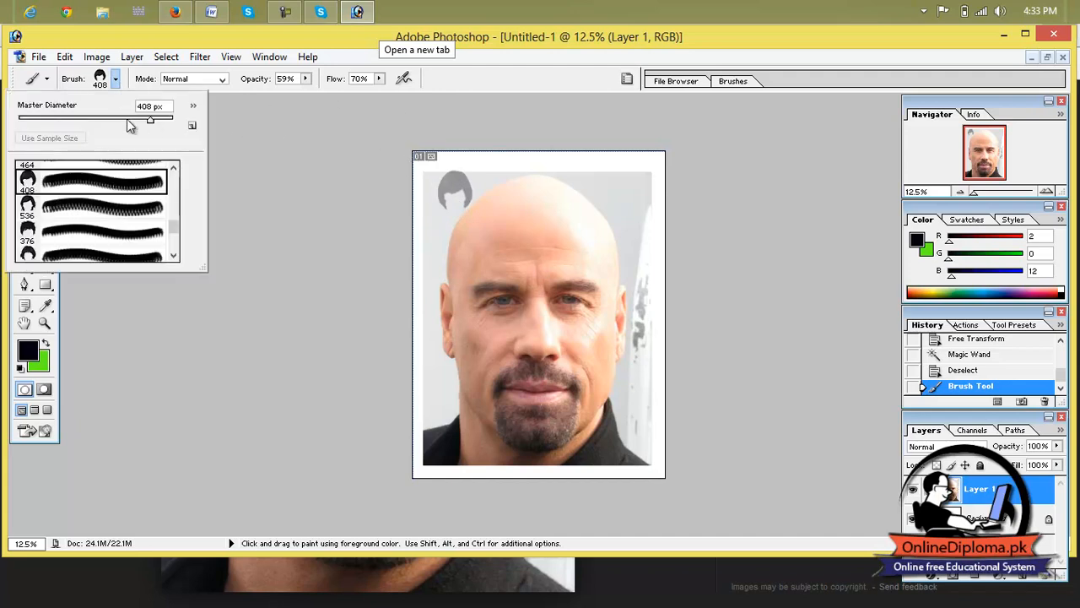
drag(172, 123, 179, 123)
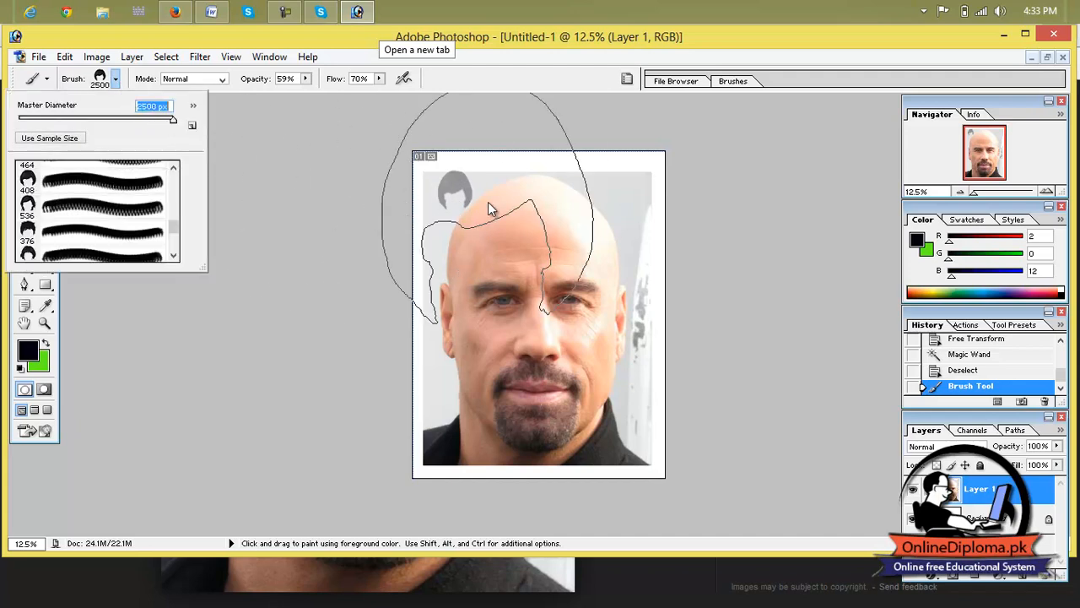
click(541, 211)
drag(541, 211, 561, 256)
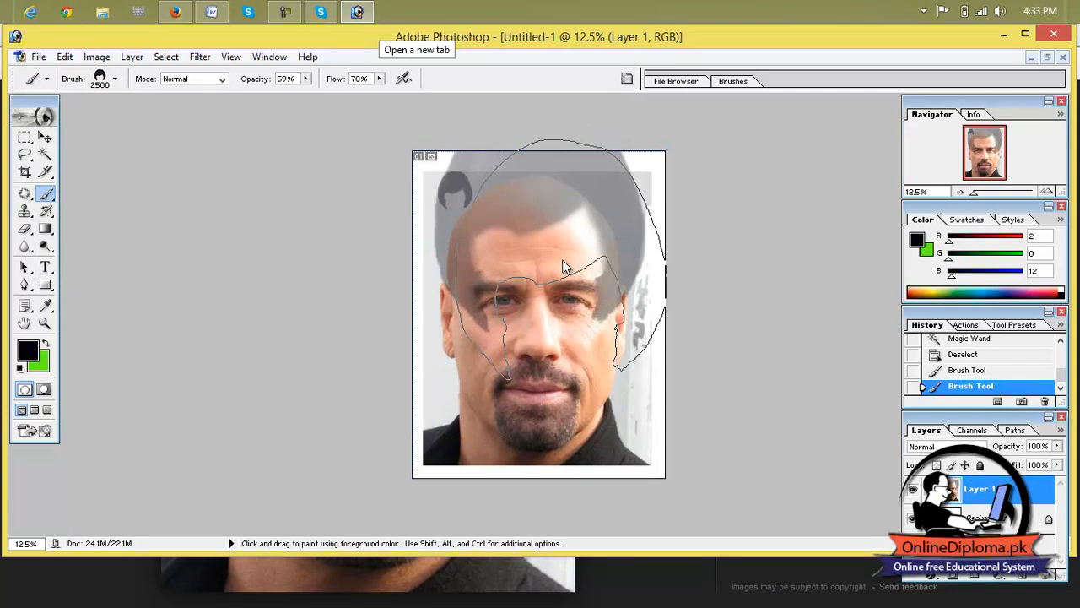
Raise the brush opacity to 100% and stamp the wig over the head again for darker hair.
click(306, 80)
drag(308, 95, 339, 93)
click(532, 218)
click(533, 217)
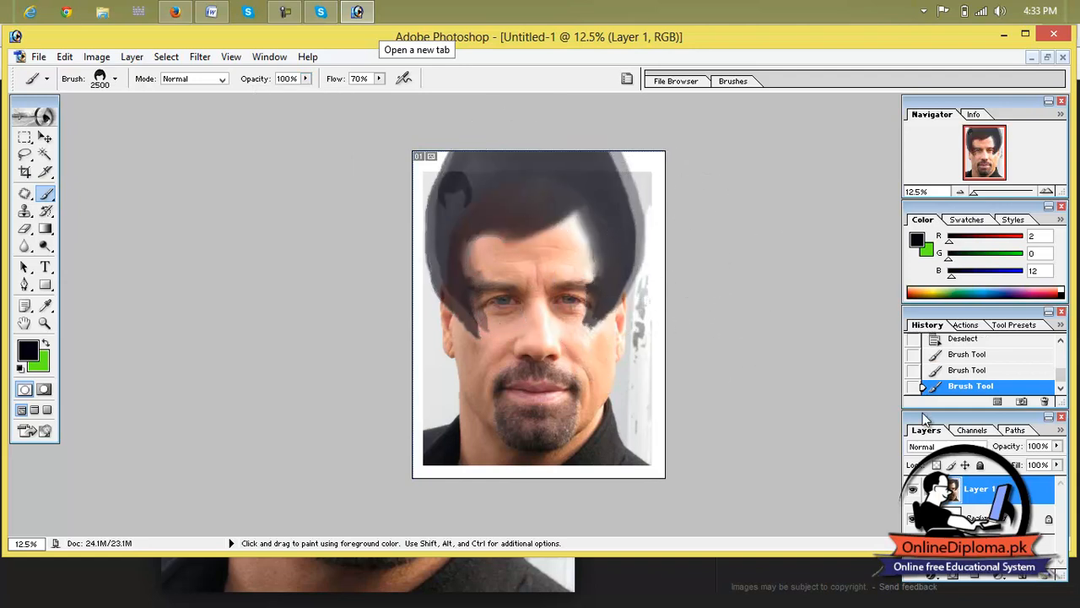
Step back through the document history to the Paste state, removing the wig stamps and the photo's enlargement.
click(970, 359)
scroll(970, 361, up, 2)
scroll(970, 359, up, 1)
click(971, 348)
scroll(975, 375, up, 1)
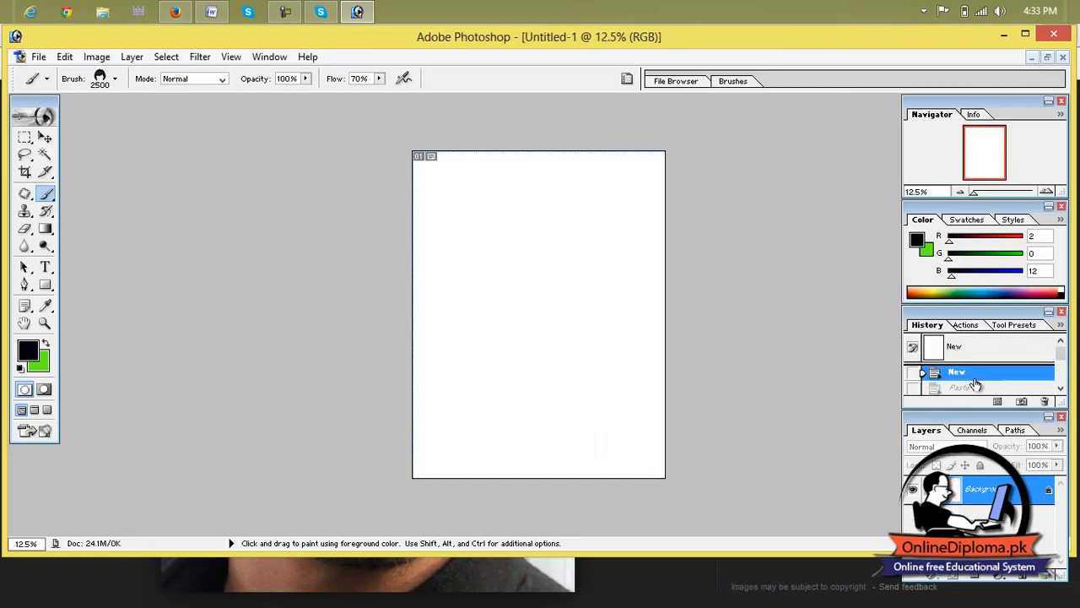
click(976, 389)
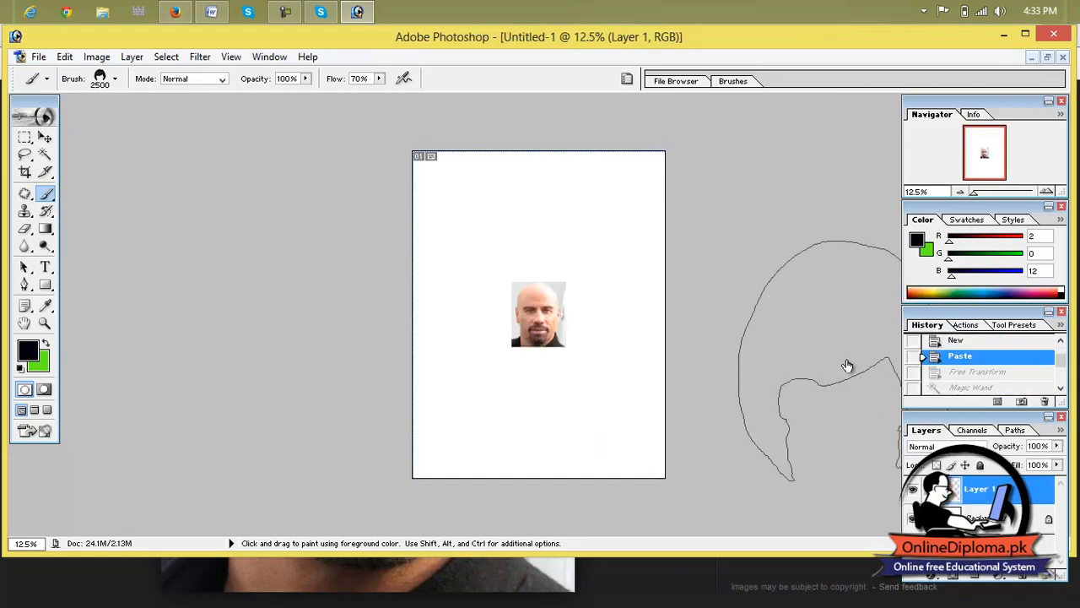
Restore the enlarged photo's Free Transform history state and choose the 376 px wig brush with its diameter set to 2033 px.
click(981, 371)
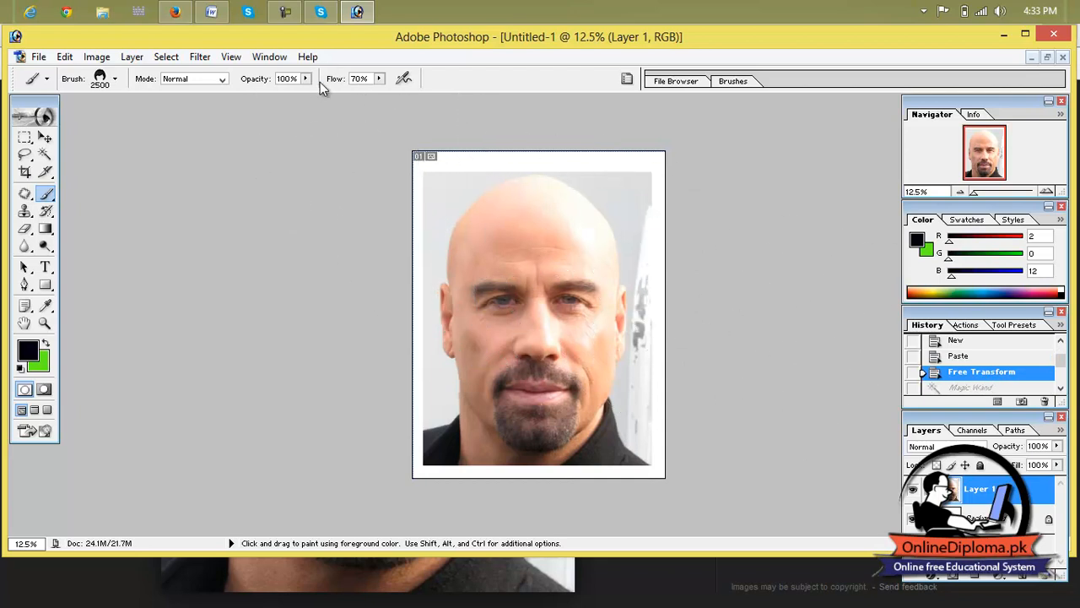
click(114, 79)
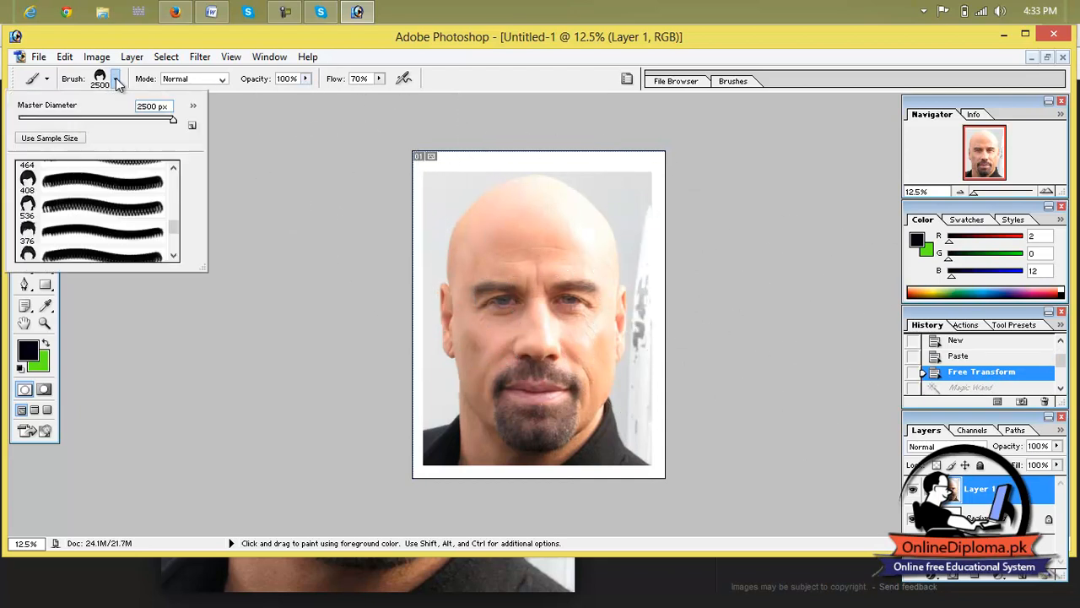
click(99, 240)
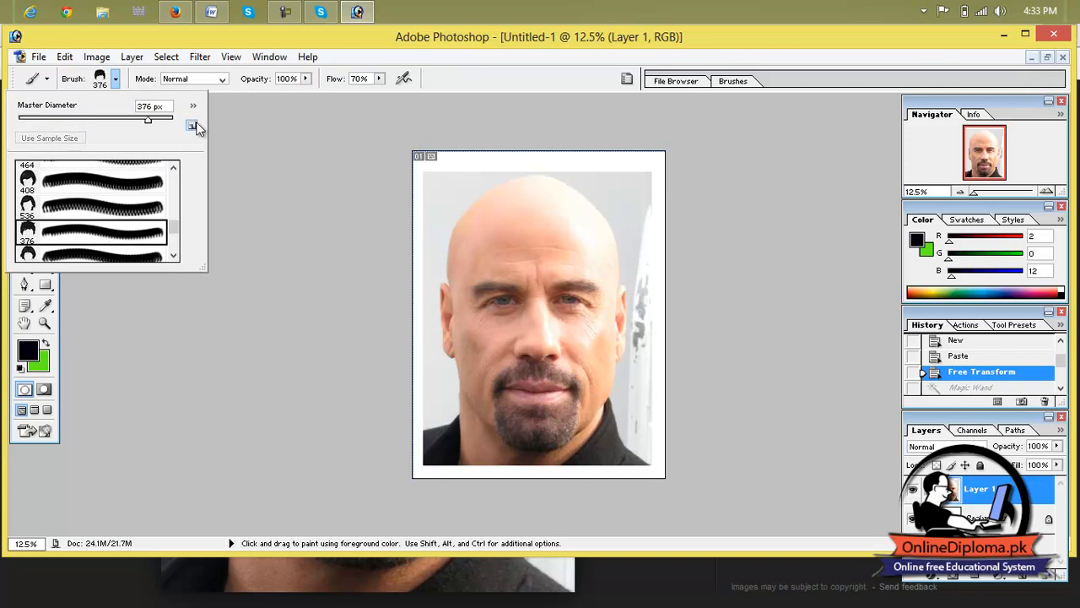
drag(148, 118, 173, 123)
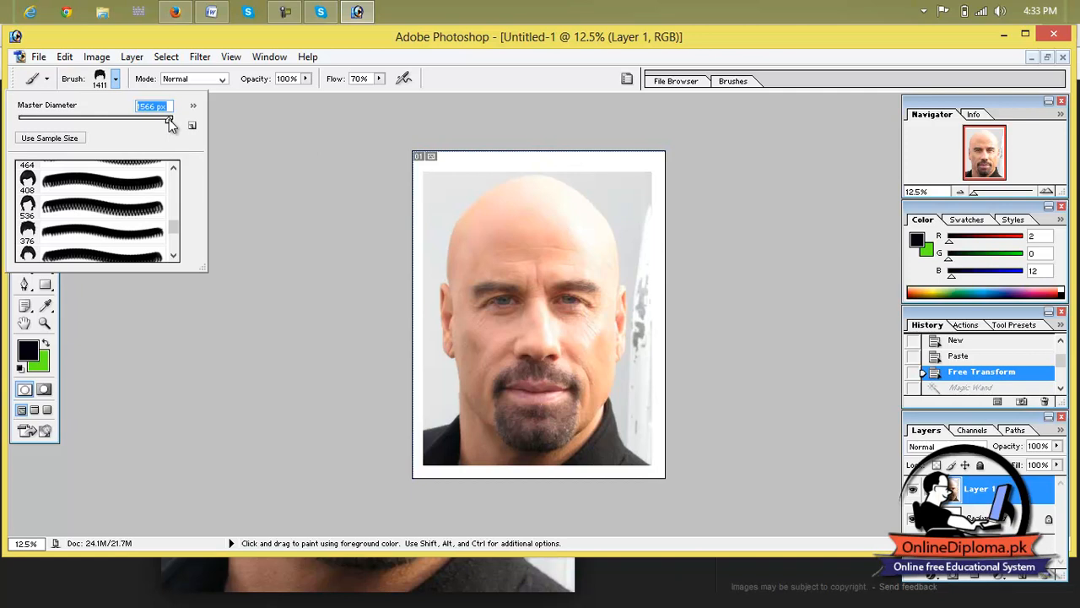
drag(170, 120, 173, 121)
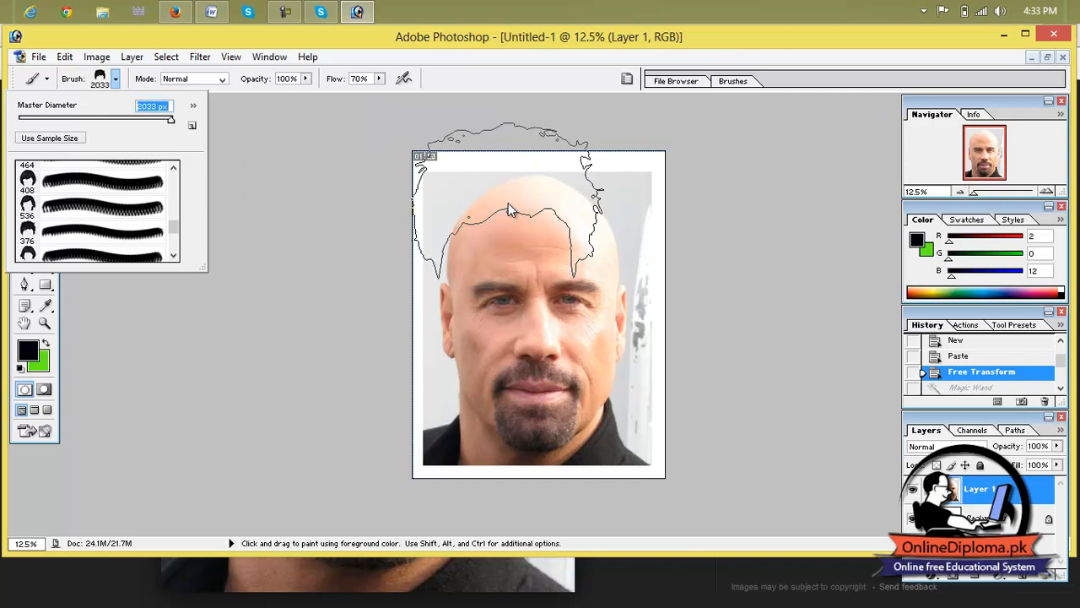
Stamp the wig brush repeatedly over the man's head, shifting it slightly sideways each time to build up dense black hair.
drag(533, 218, 541, 219)
click(546, 219)
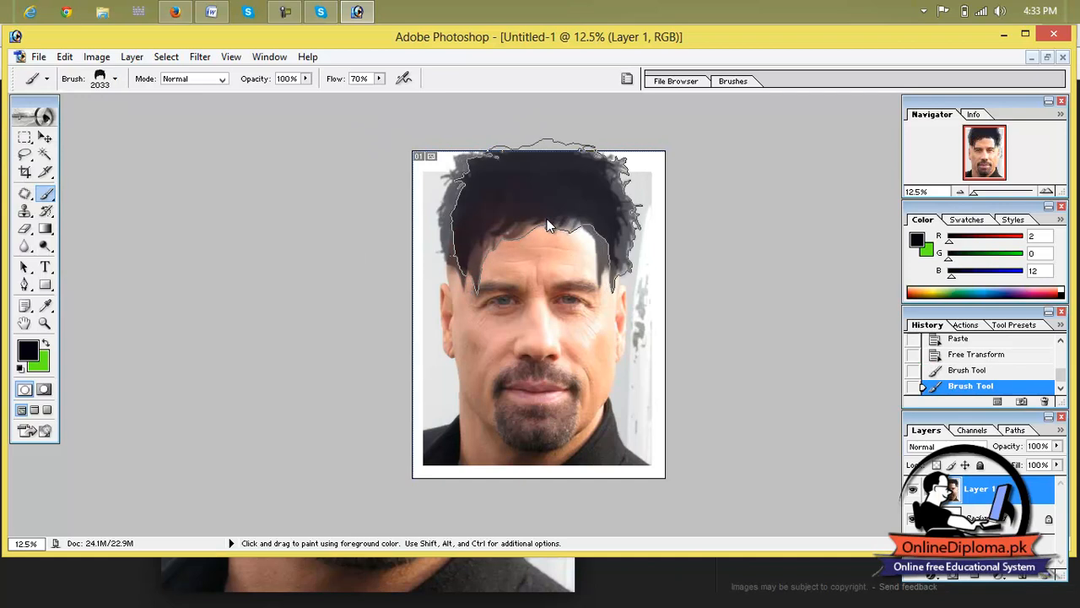
click(524, 221)
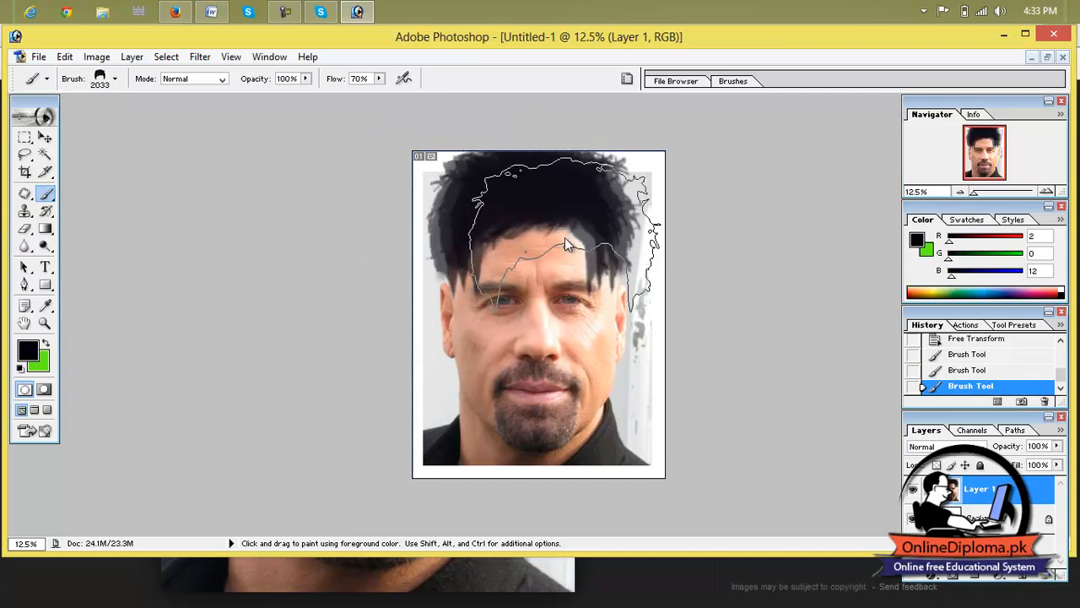
click(553, 232)
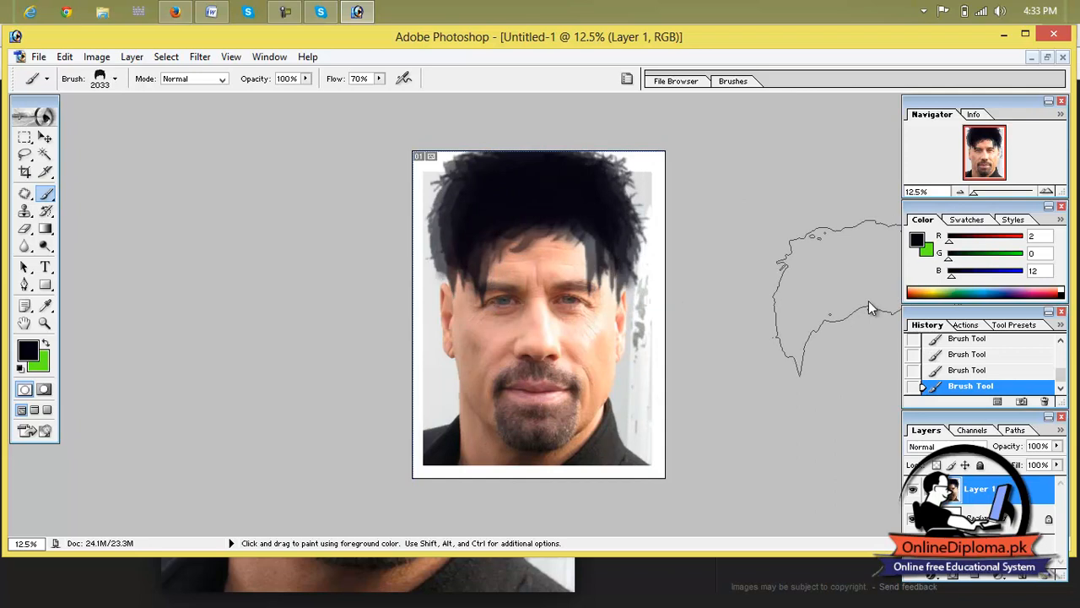
click(523, 233)
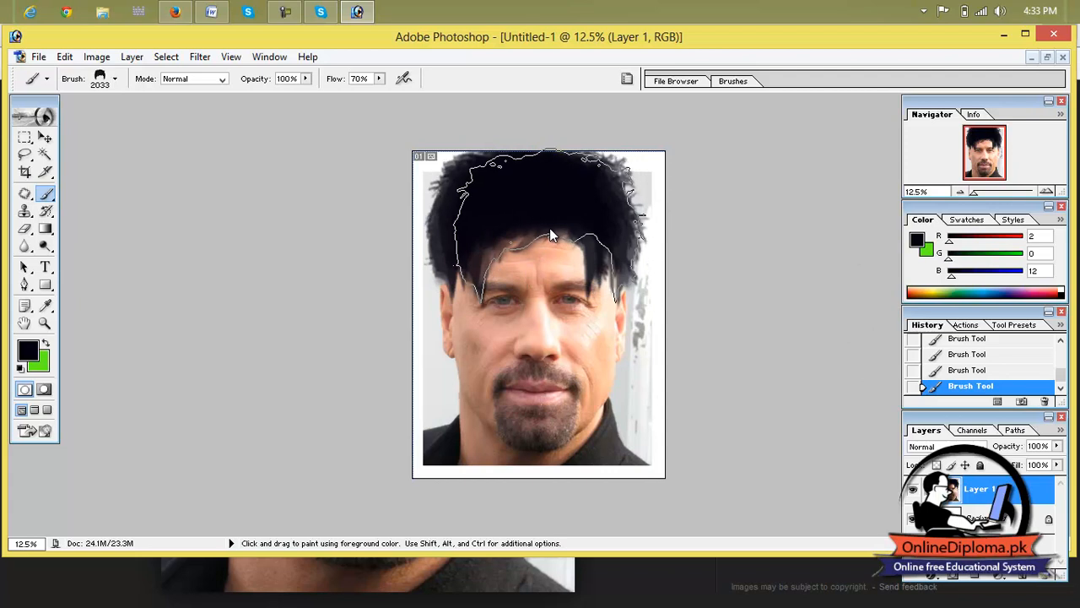
click(550, 227)
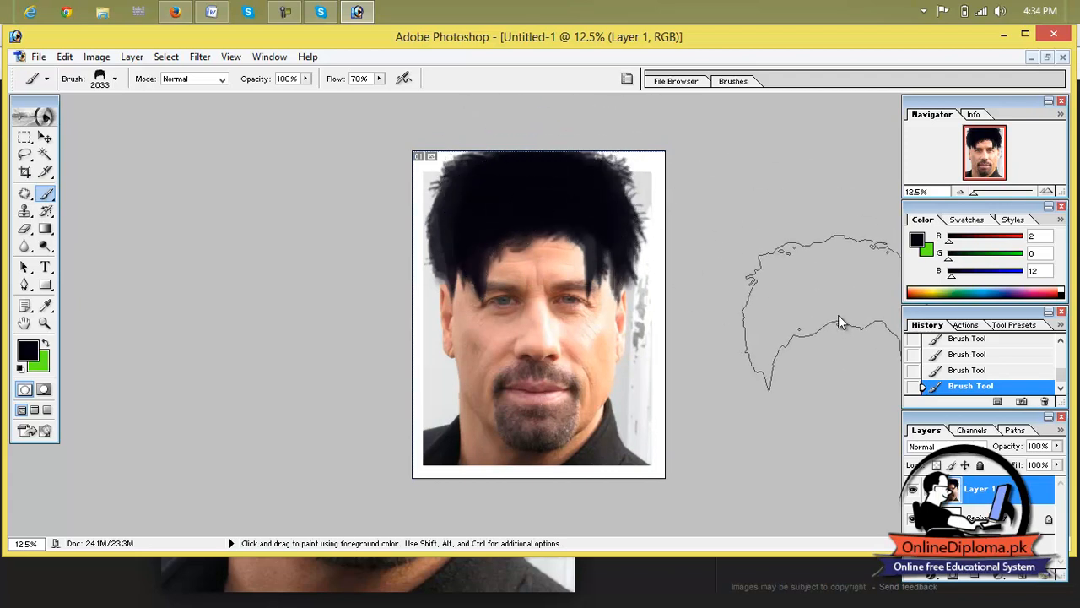
click(551, 227)
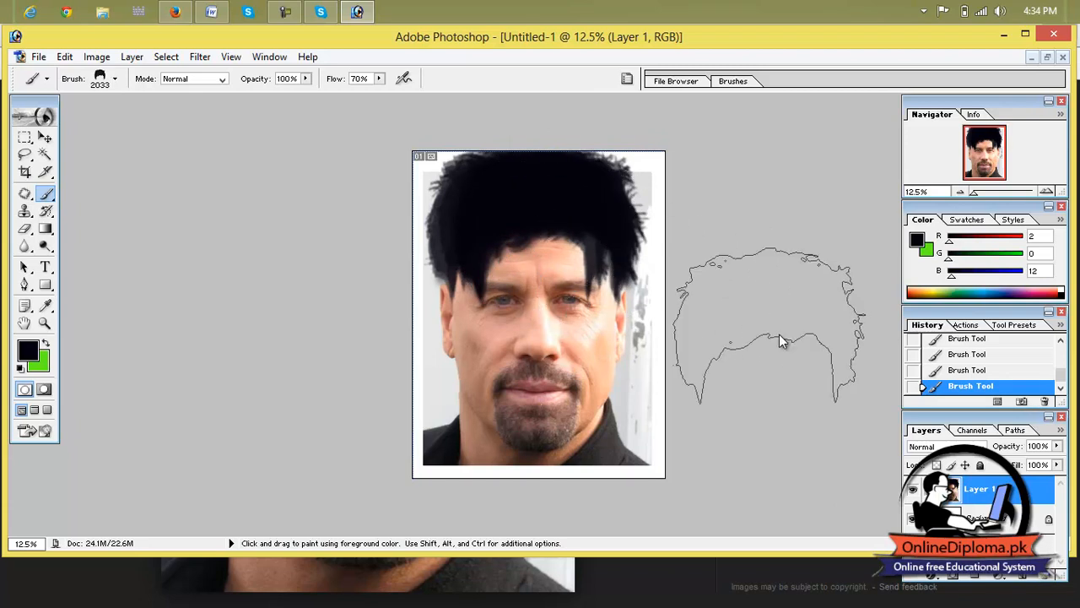
click(521, 233)
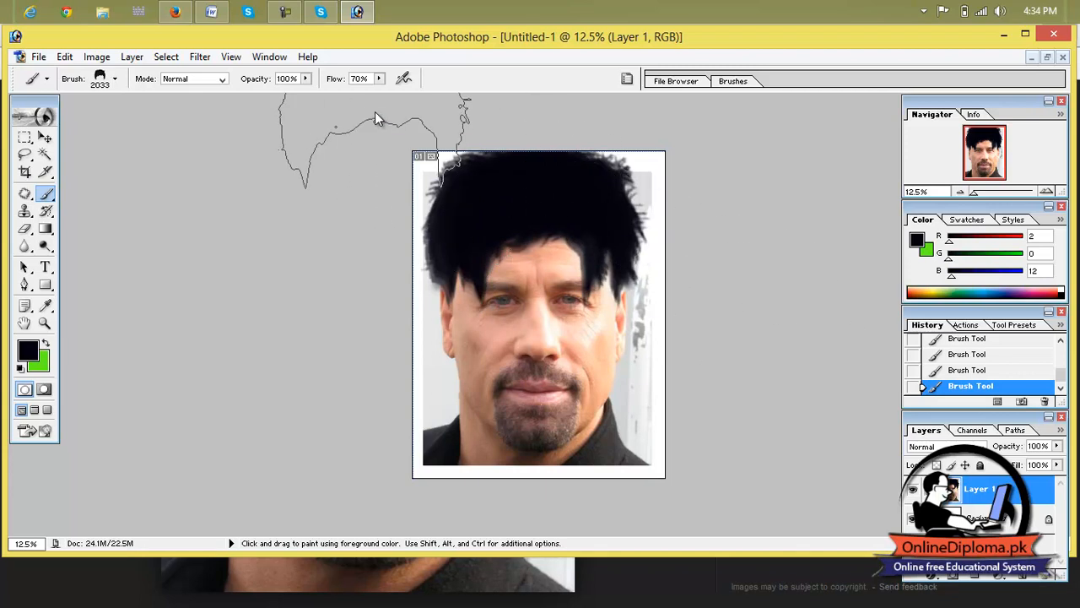
Lower the brush opacity to 87% and stamp the wig over the head once more.
click(305, 78)
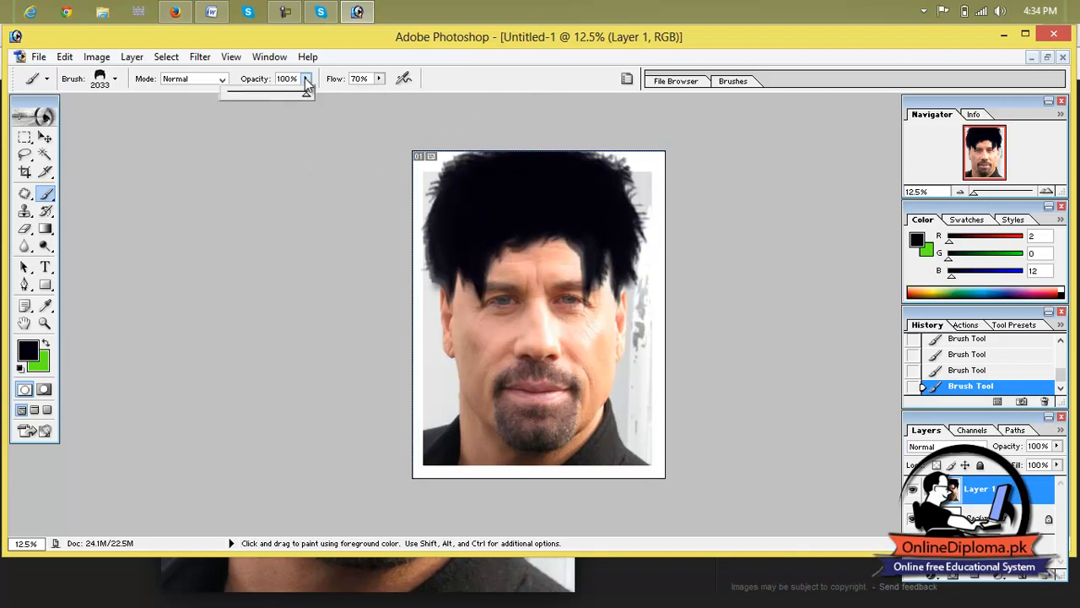
drag(286, 93, 296, 93)
click(526, 221)
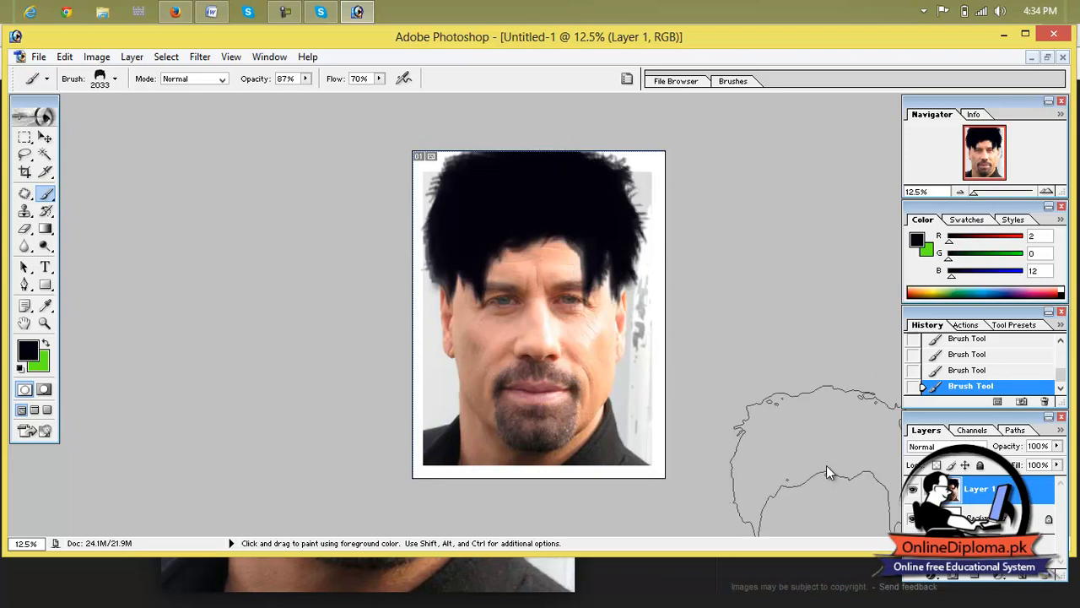
click(46, 193)
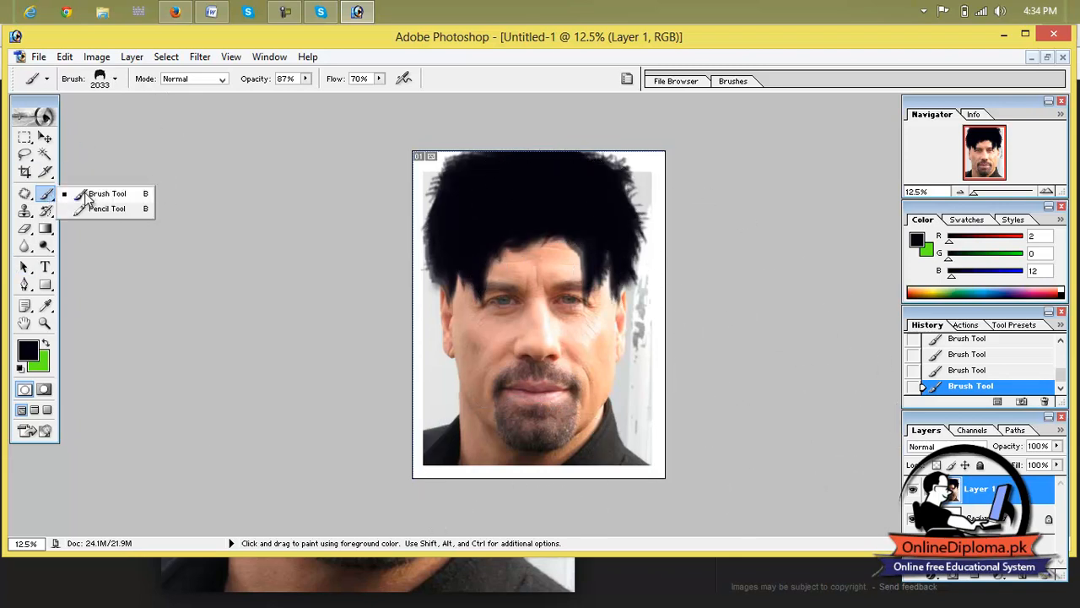
click(85, 193)
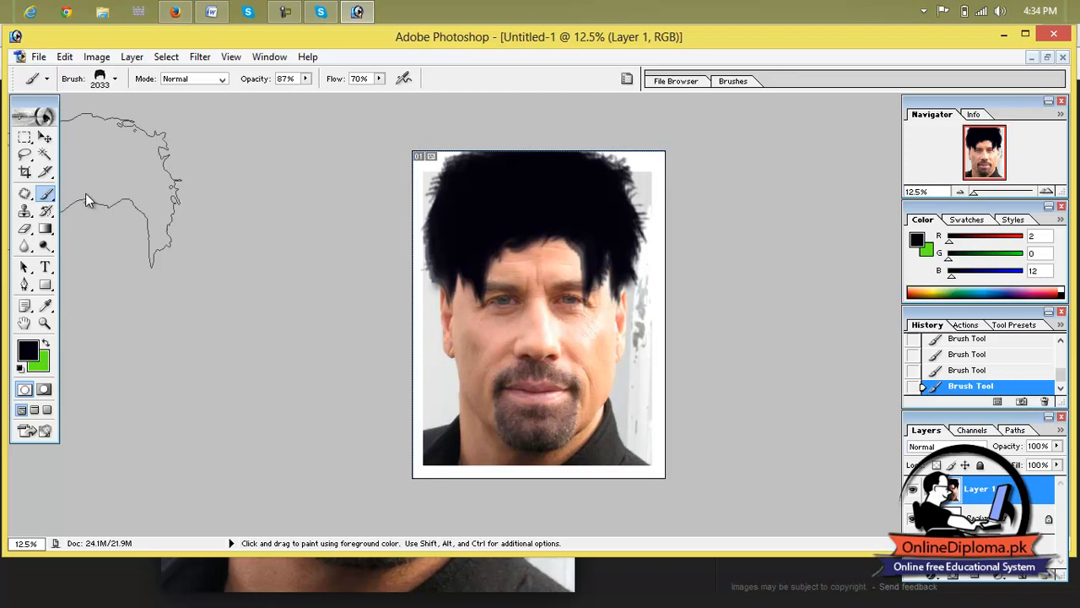
click(45, 138)
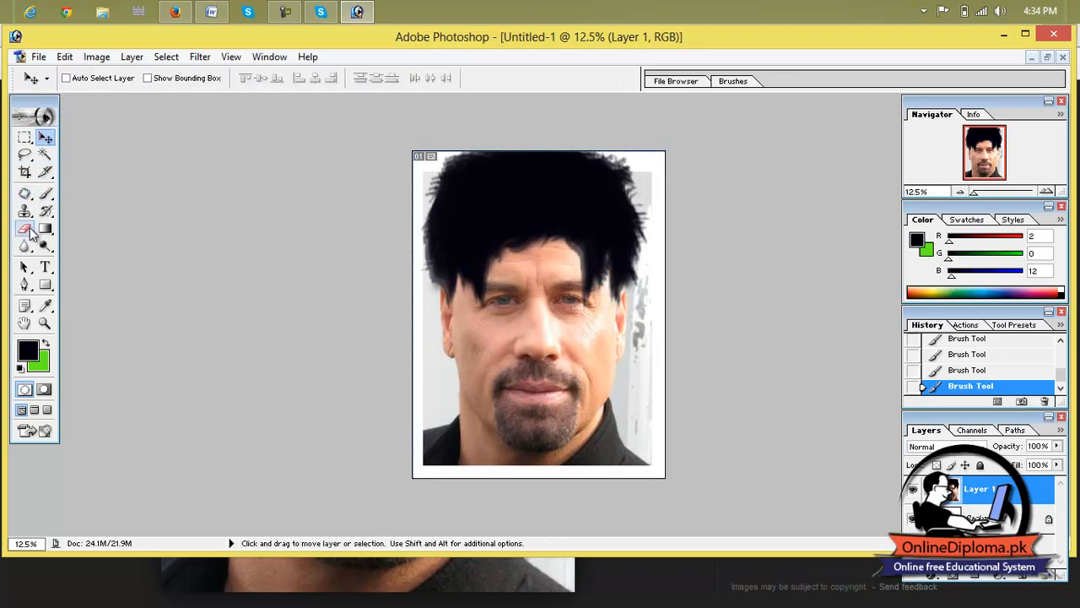
click(24, 245)
click(80, 248)
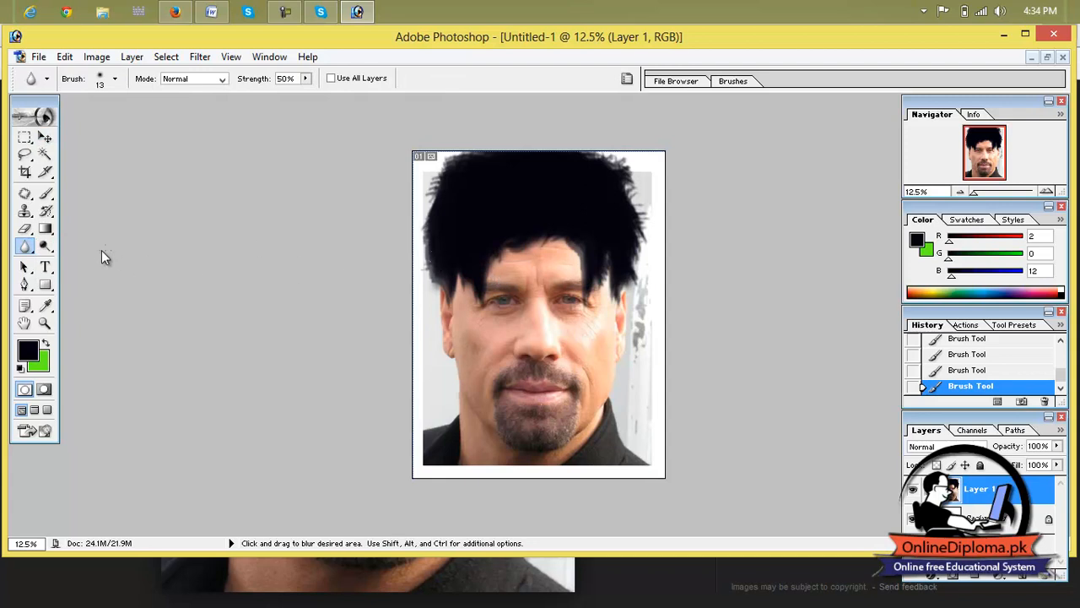
Erase a small spot beside the fringe on the man's forehead using the Eraser tool with an 84 px diameter.
click(24, 229)
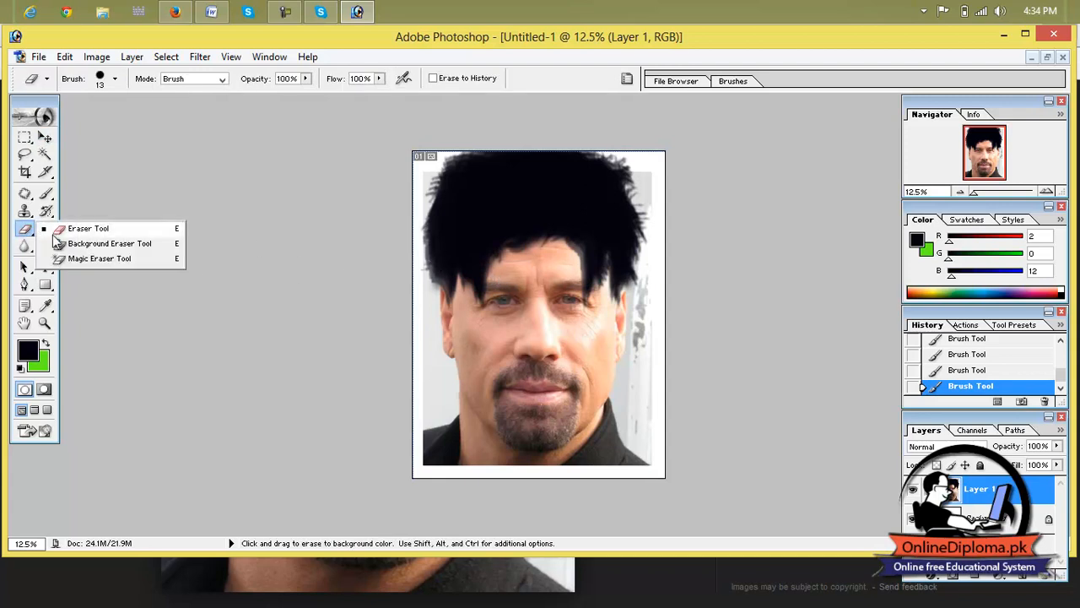
click(60, 230)
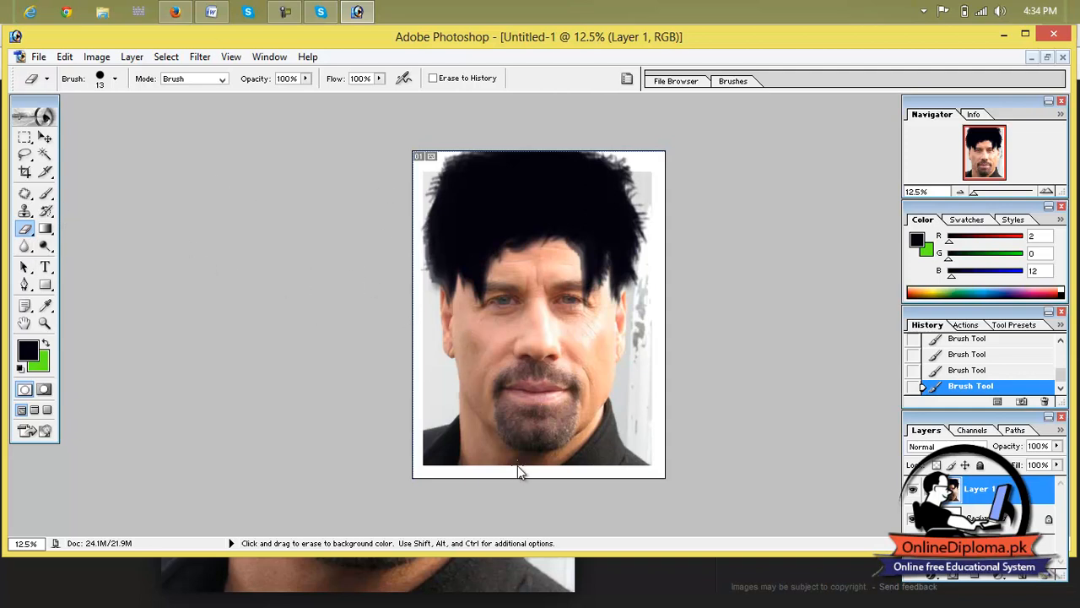
click(113, 80)
drag(73, 117, 82, 118)
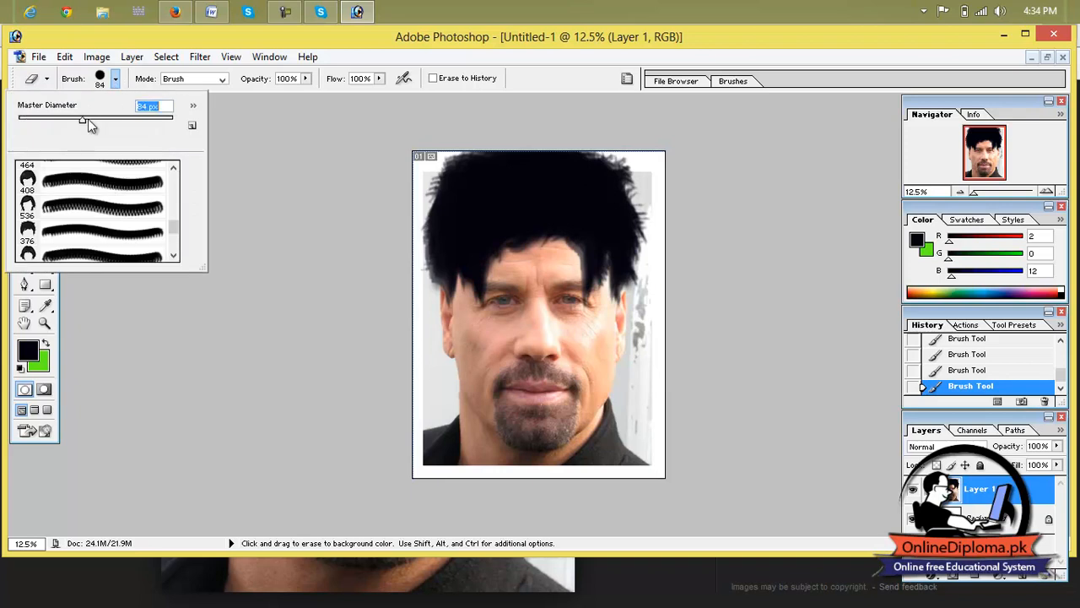
click(492, 274)
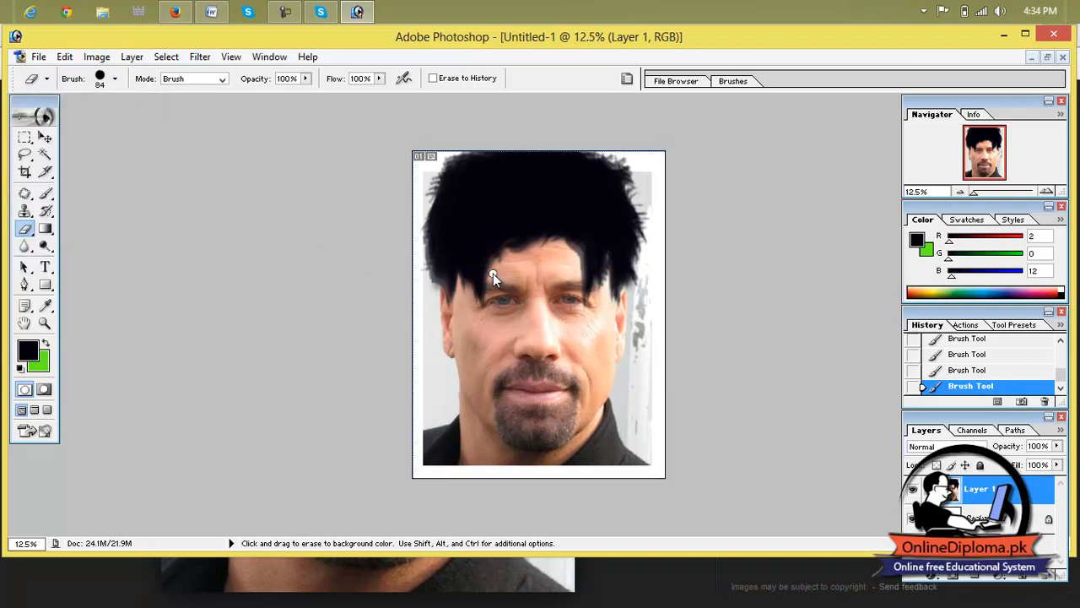
click(491, 273)
Undo the eraser mark on the forehead by returning to the last Brush Tool history state.
key(ctrl)
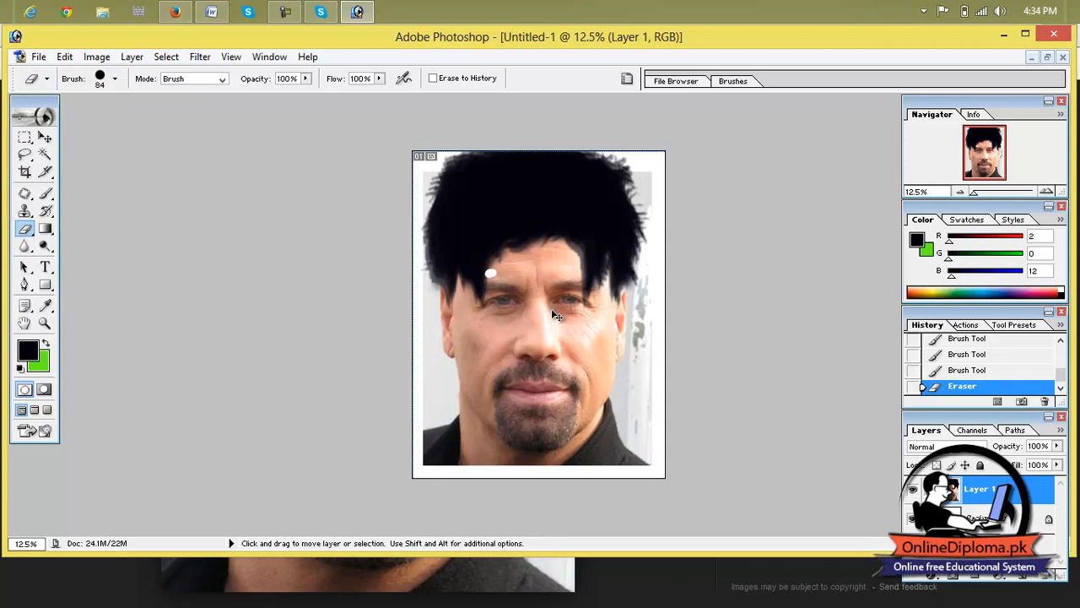
key(ctrl)
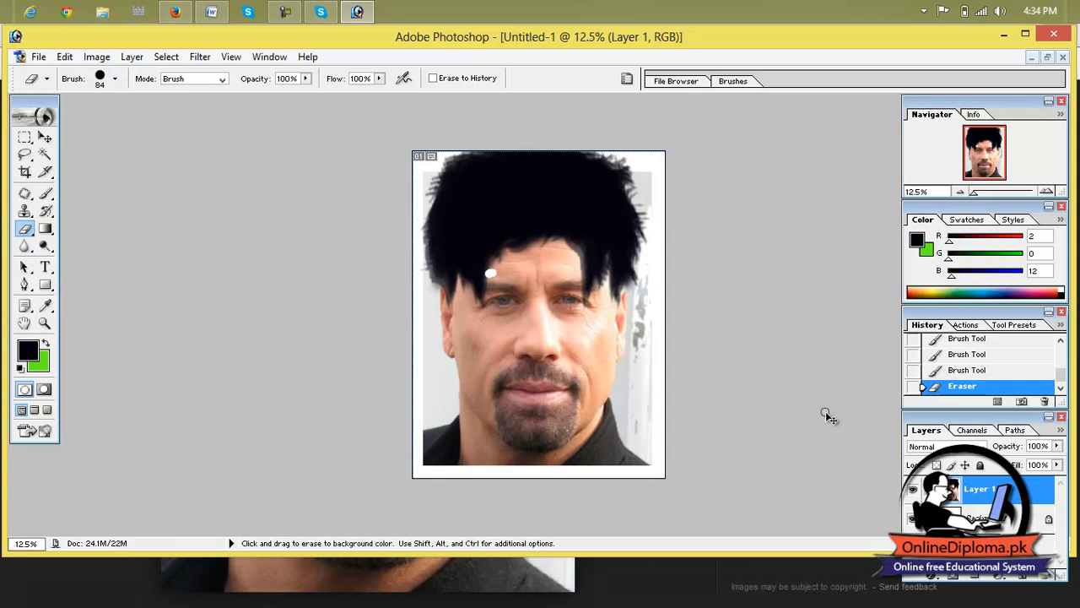
click(954, 373)
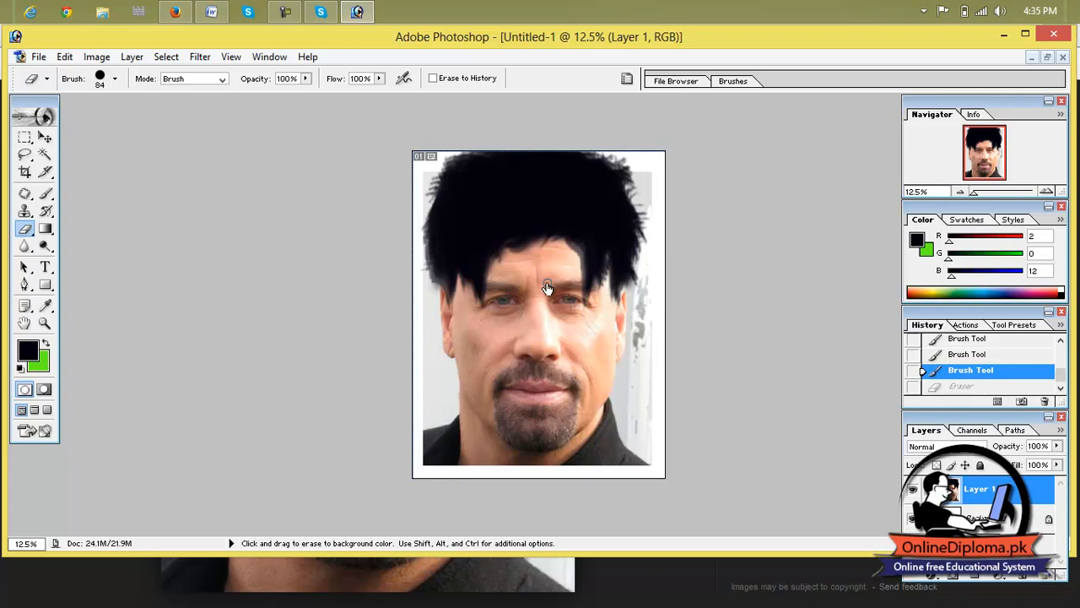
Close the Untitled-1 document without saving and exit Photoshop.
click(1063, 57)
click(550, 245)
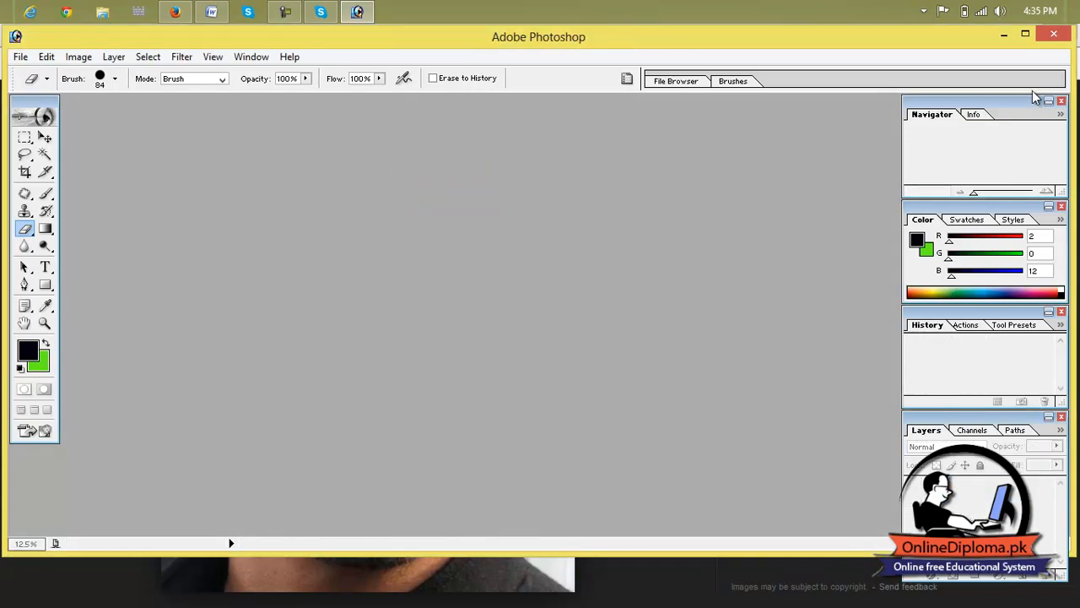
click(1054, 34)
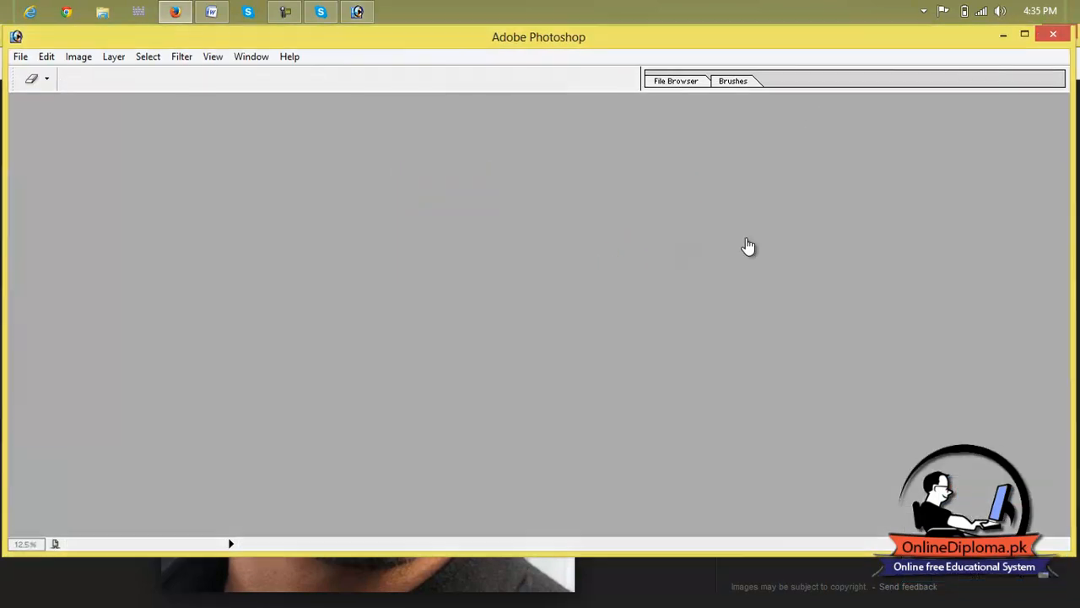